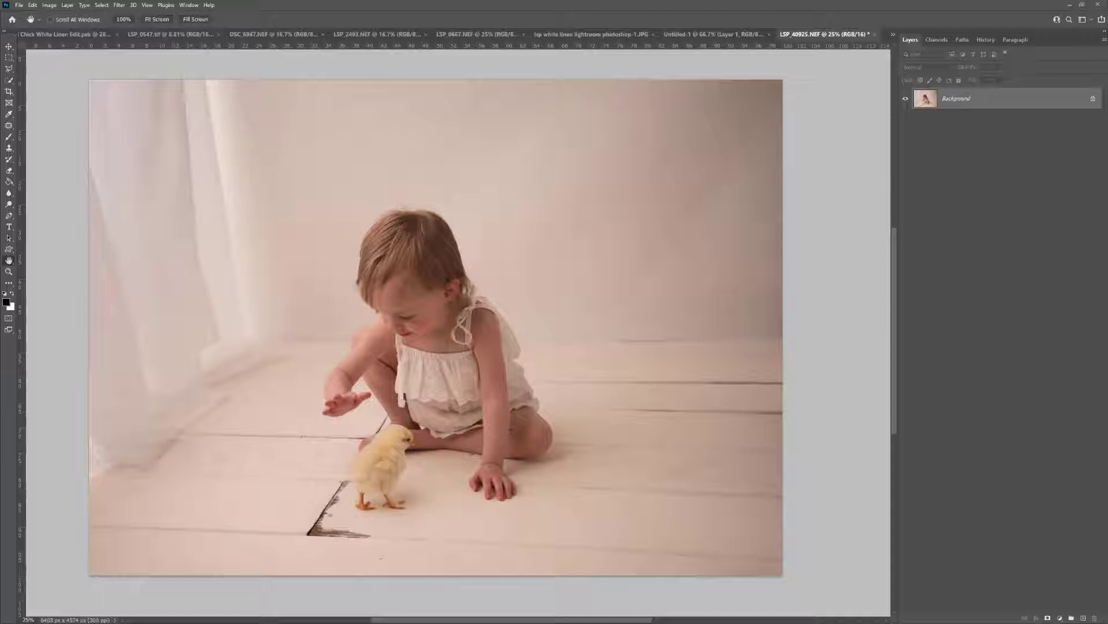
# Step: Load the LSP White Linen .atn actions file into Photoshop from File Explorer
pyautogui.hotkey('alt', 'Tab')
pyautogui.moveTo(870, 140); pyautogui.dragTo(786, 118)
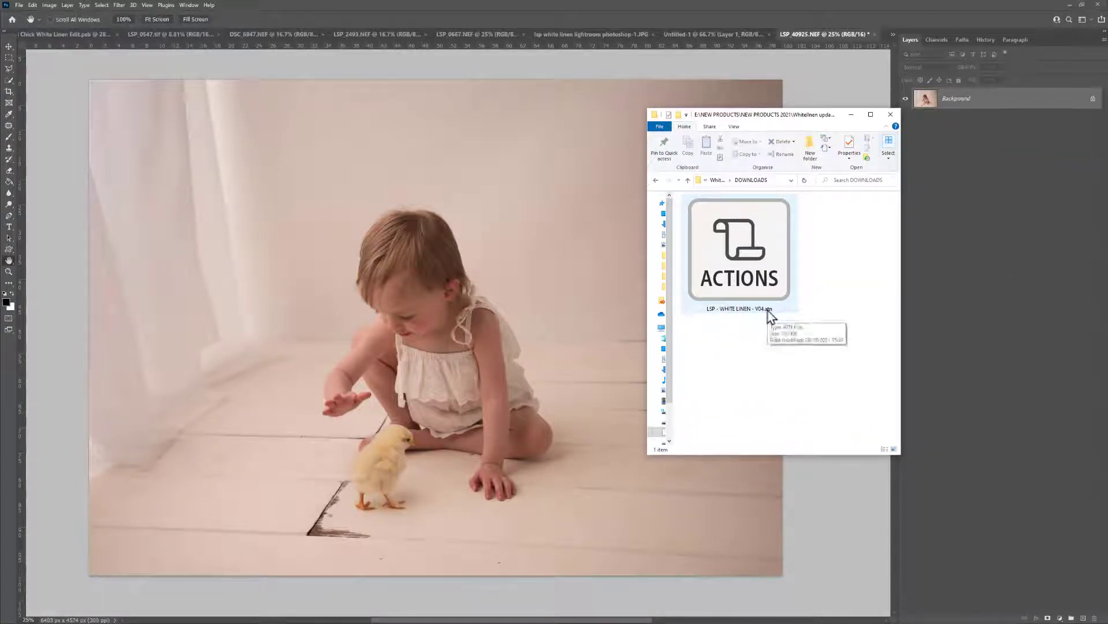
pyautogui.doubleClick(753, 255)
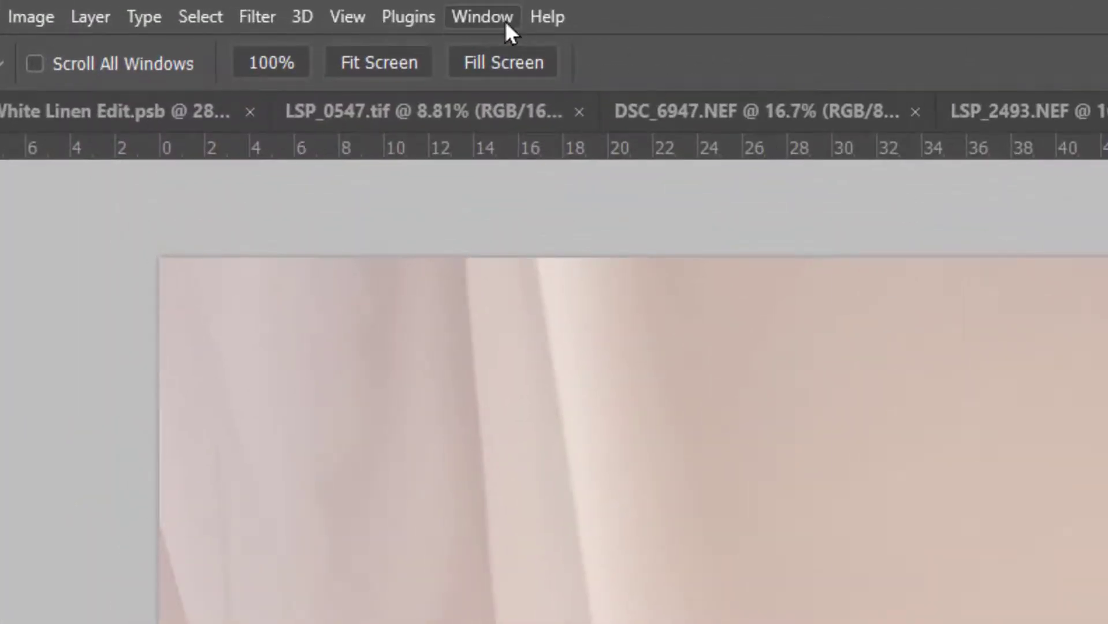
# Step: Show the Actions panel docked beside Layers, with the WHITE LINEN - V04 set expanded
pyautogui.click(505, 21)
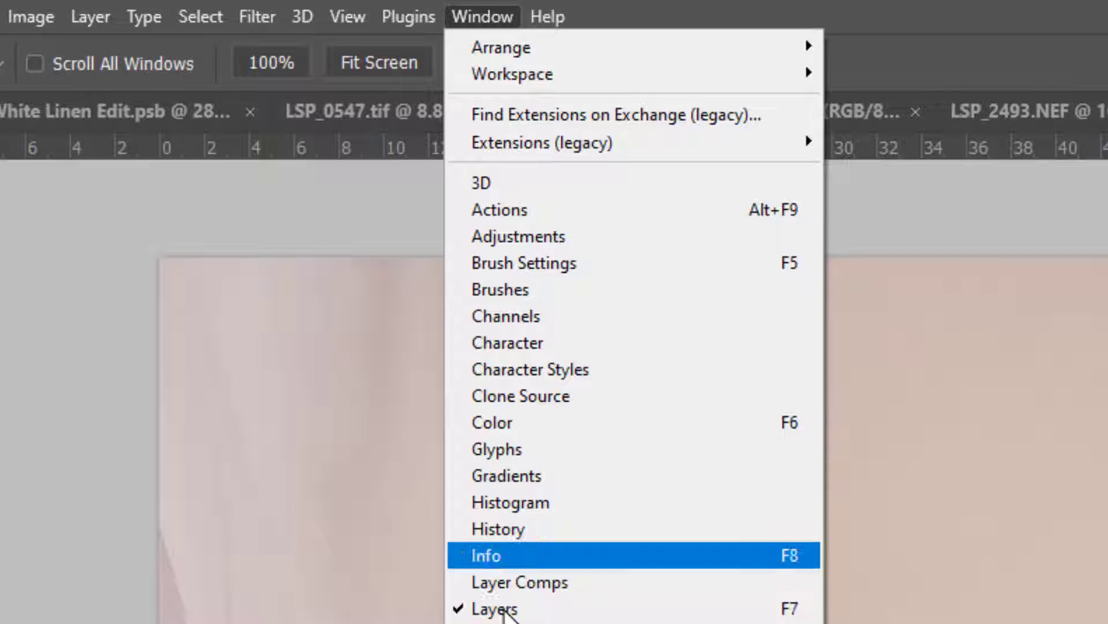
pyautogui.click(531, 210)
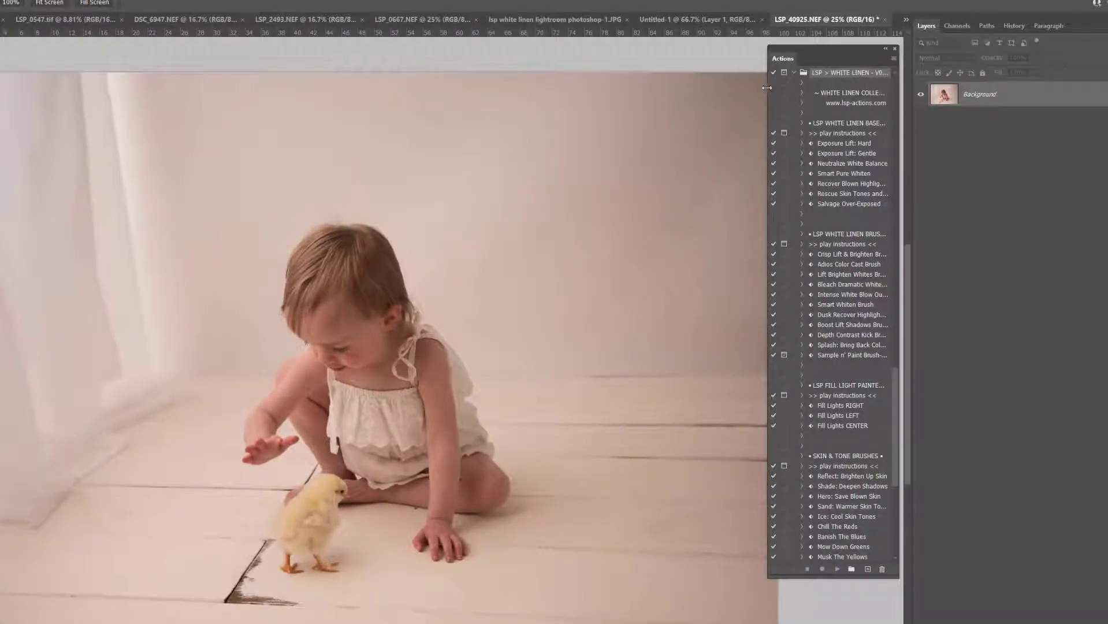
pyautogui.moveTo(767, 88); pyautogui.dragTo(689, 67)
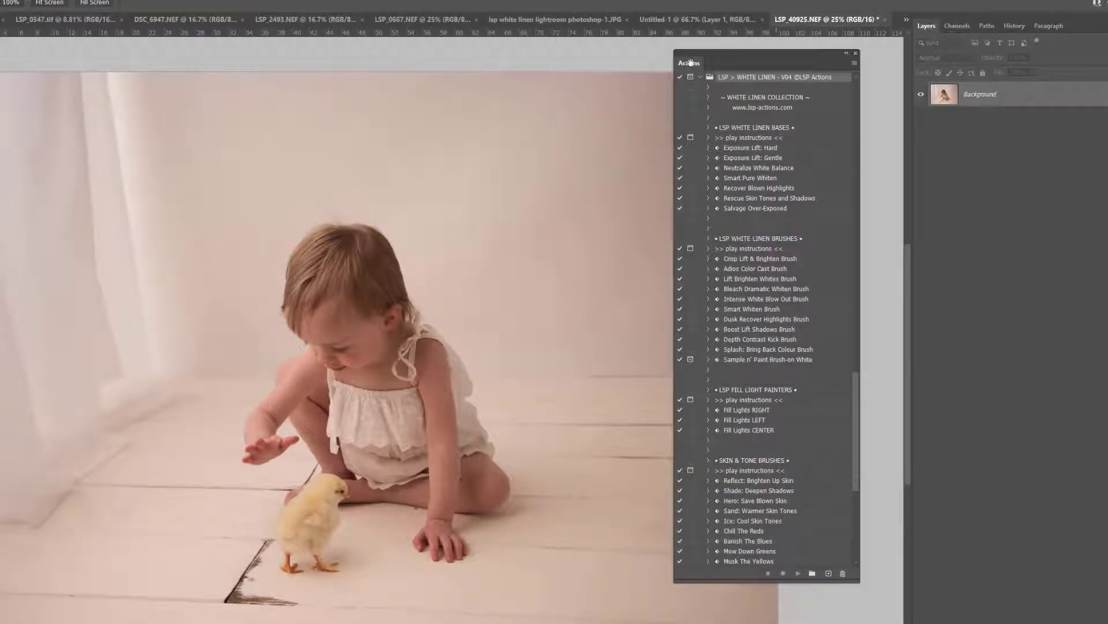
pyautogui.moveTo(694, 67); pyautogui.dragTo(910, 102)
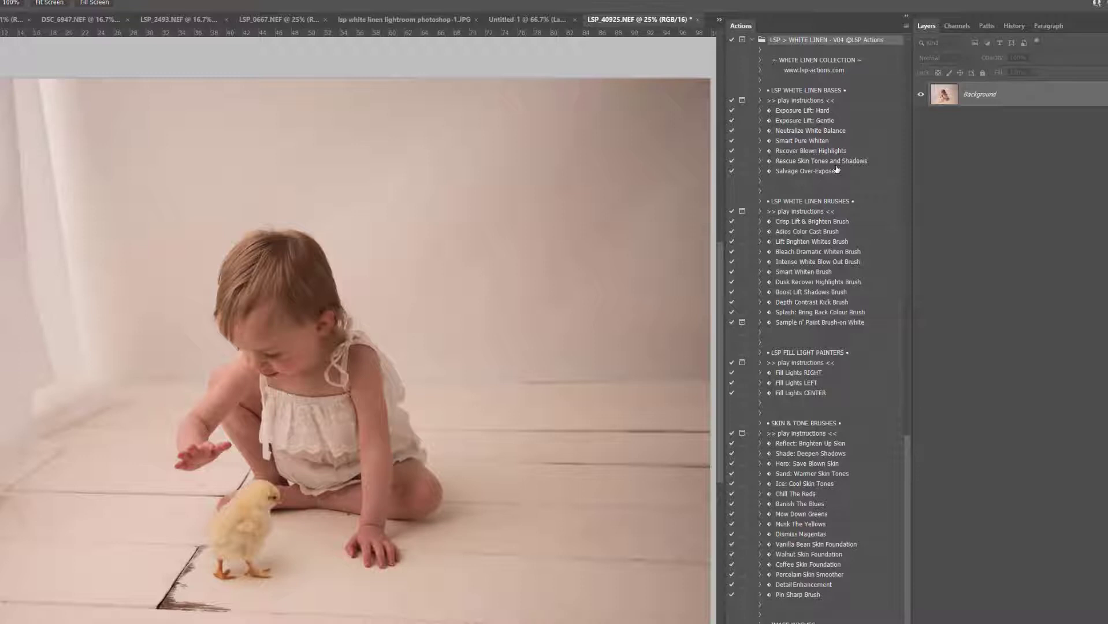
pyautogui.scroll(1, 837, 169)
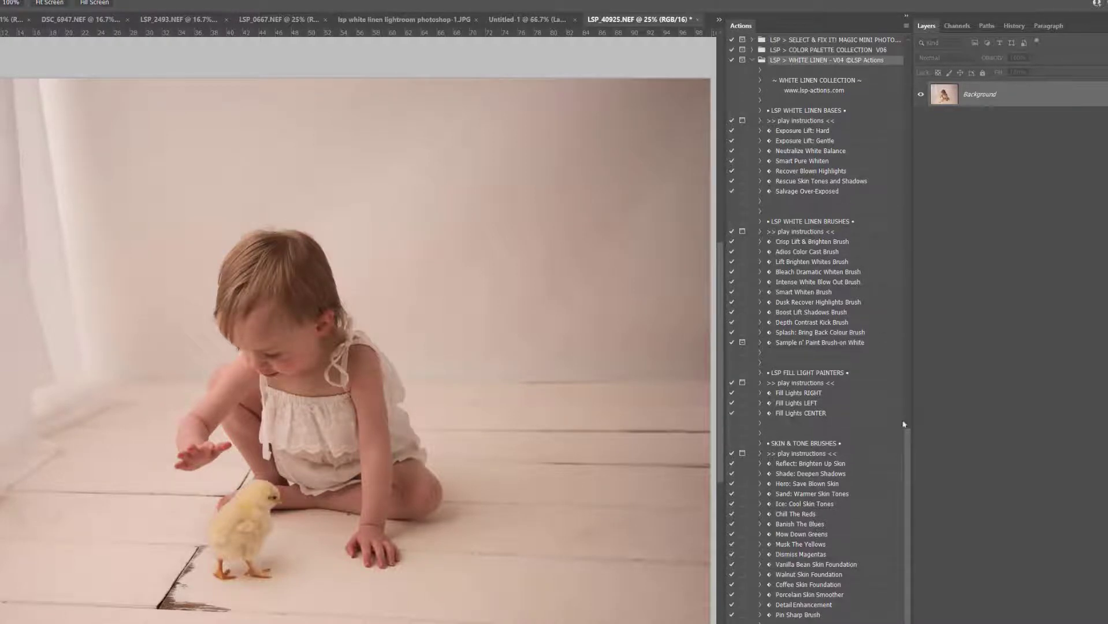
pyautogui.moveTo(904, 424); pyautogui.dragTo(906, 441)
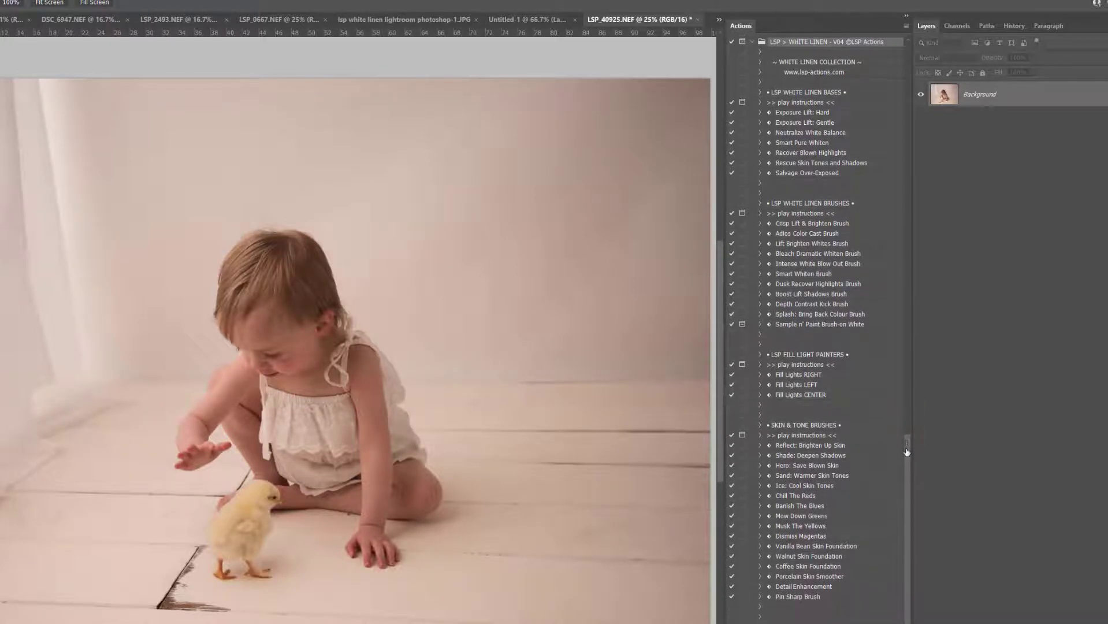
pyautogui.moveTo(905, 505)
pyautogui.mouseDown()
pyautogui.moveTo(909, 549)
pyautogui.moveTo(909, 488)
pyautogui.mouseUp()
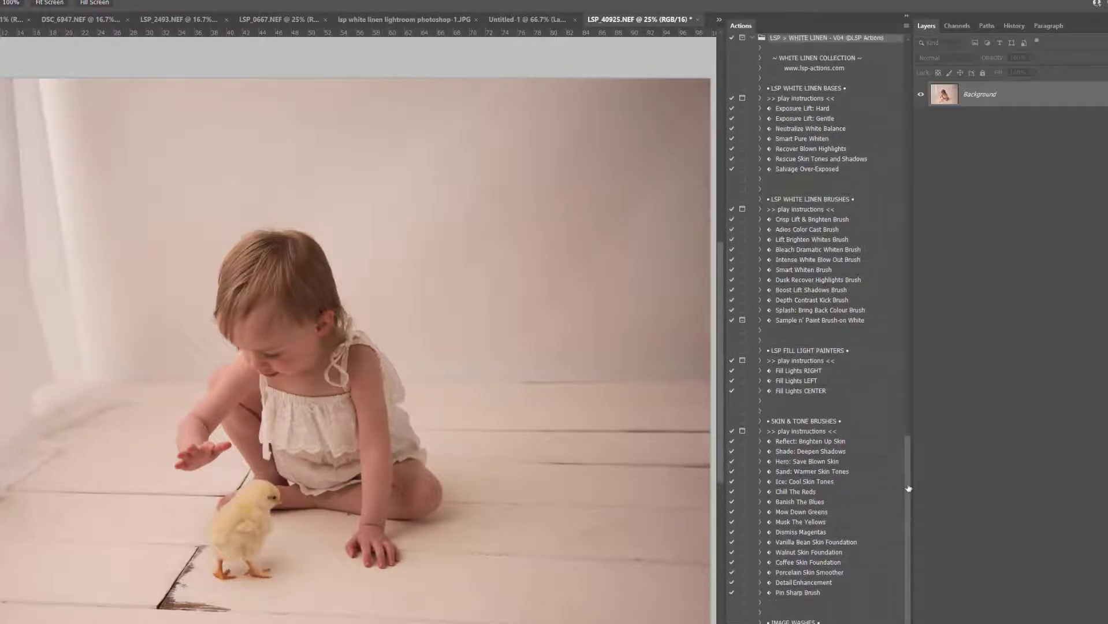
# Step: Play Exposure Lift: Hard for a 25% Screen layer and float the Actions panel over the canvas
pyautogui.click(776, 109)
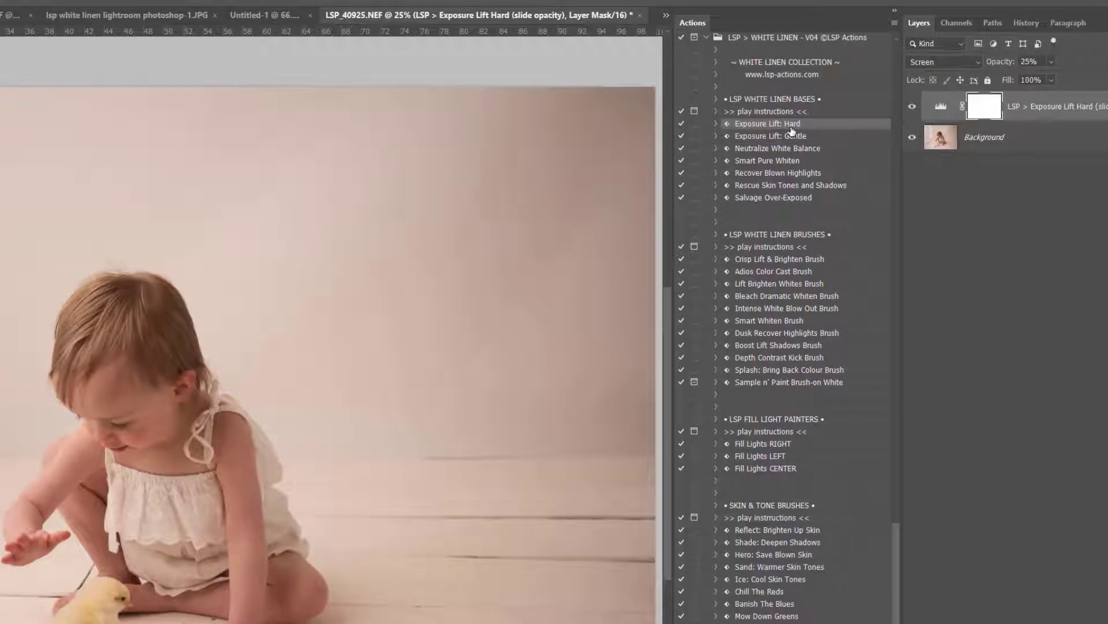
pyautogui.click(787, 38)
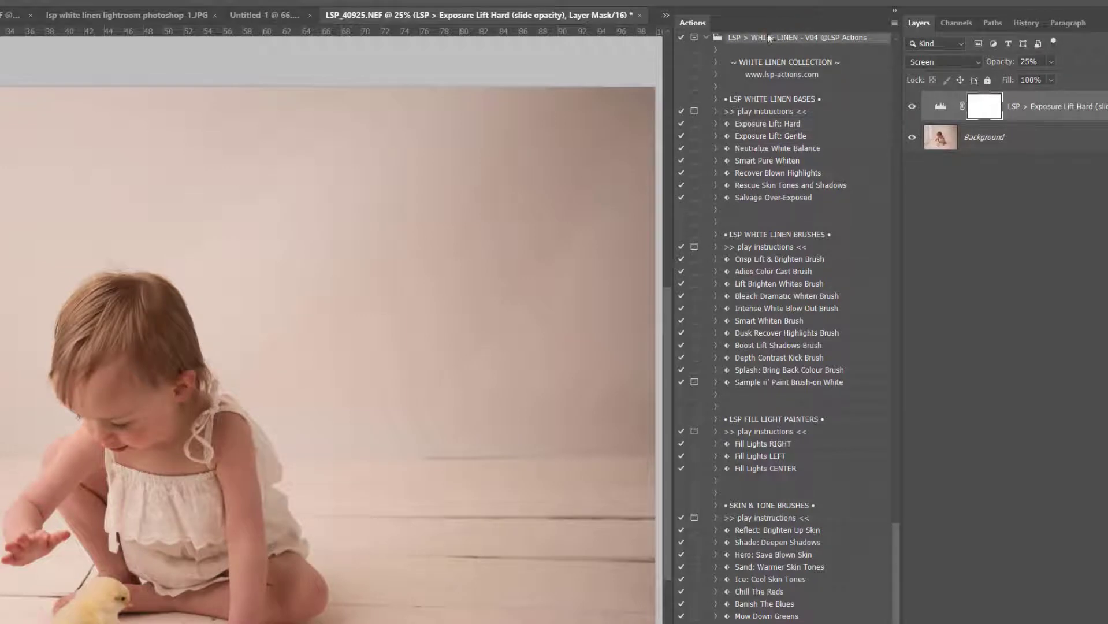
pyautogui.moveTo(702, 25); pyautogui.dragTo(670, 69)
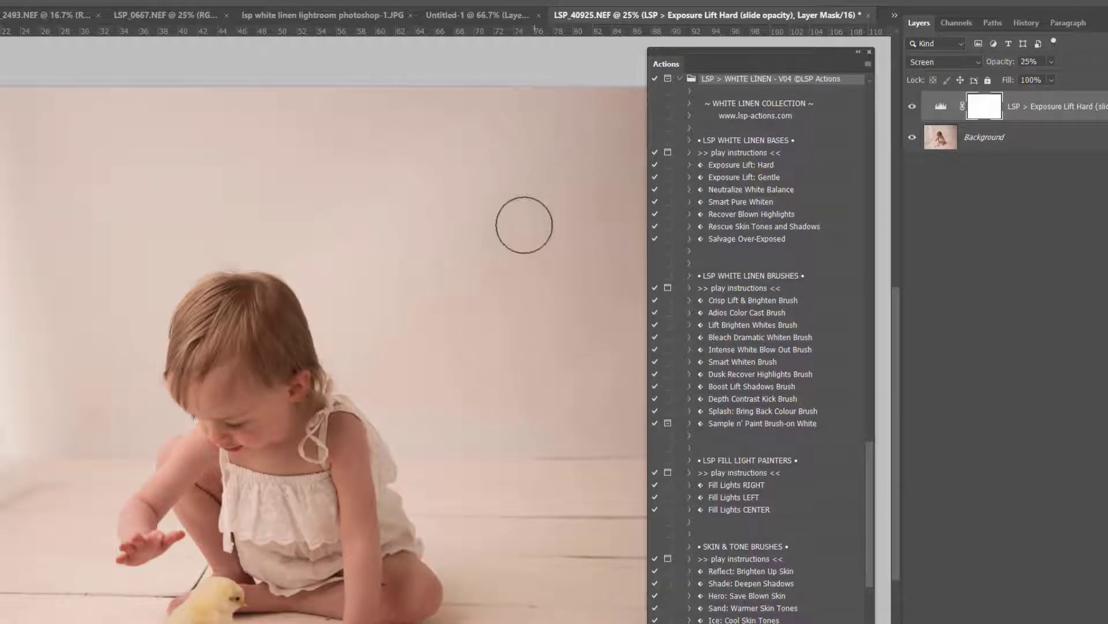
pyautogui.moveTo(522, 225); pyautogui.dragTo(415, 203)
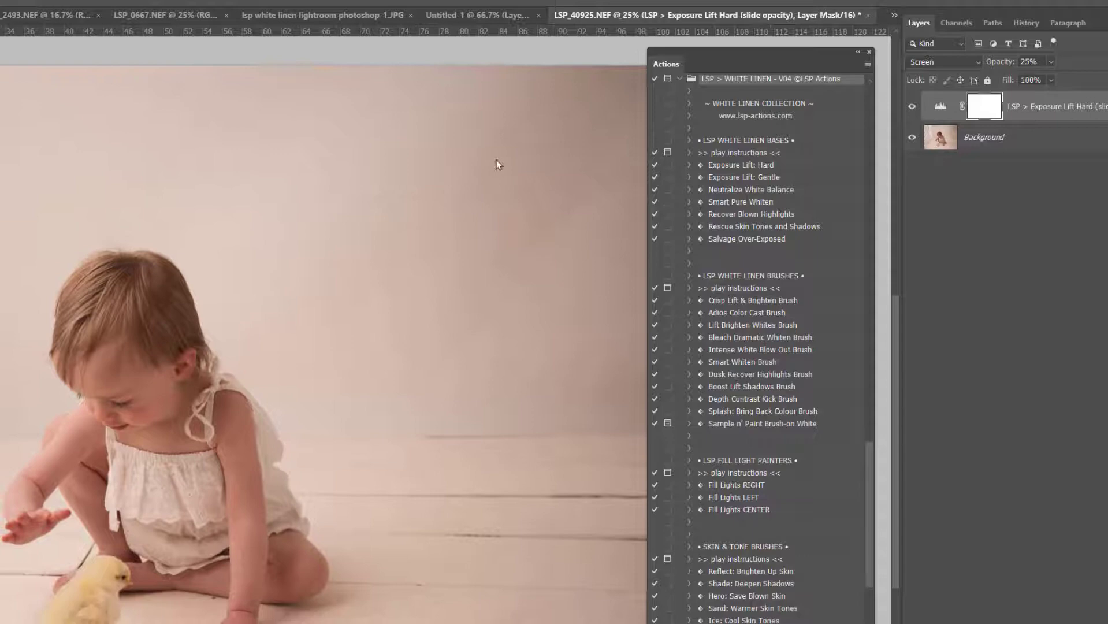
pyautogui.moveTo(670, 68); pyautogui.dragTo(677, 70)
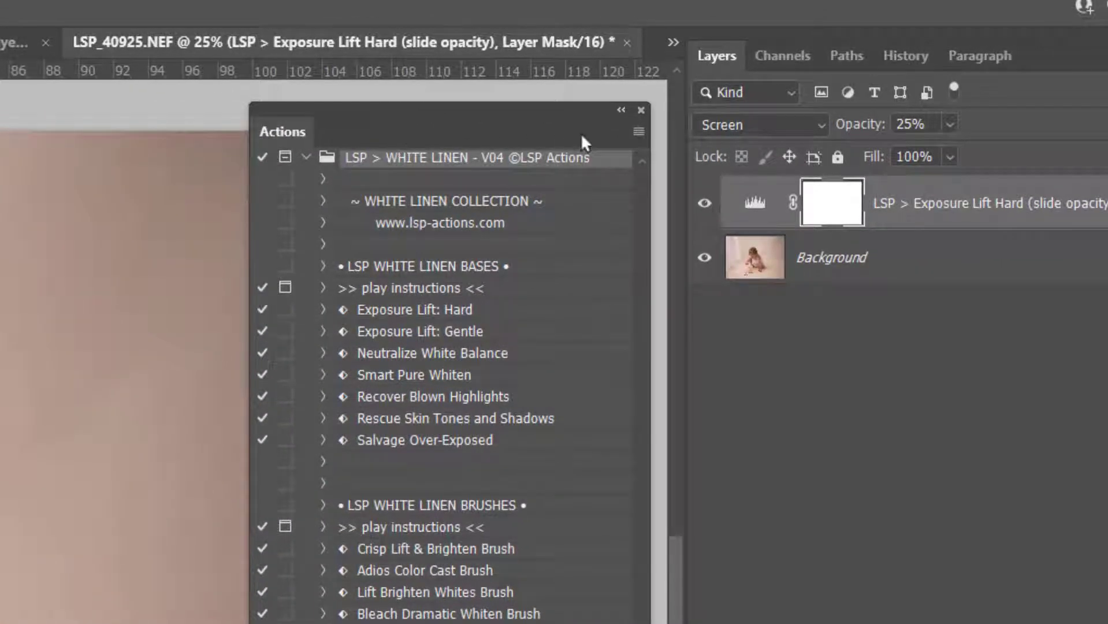
# Step: Switch the Actions panel to Button Mode with three button columns
pyautogui.click(636, 130)
pyautogui.click(654, 138)
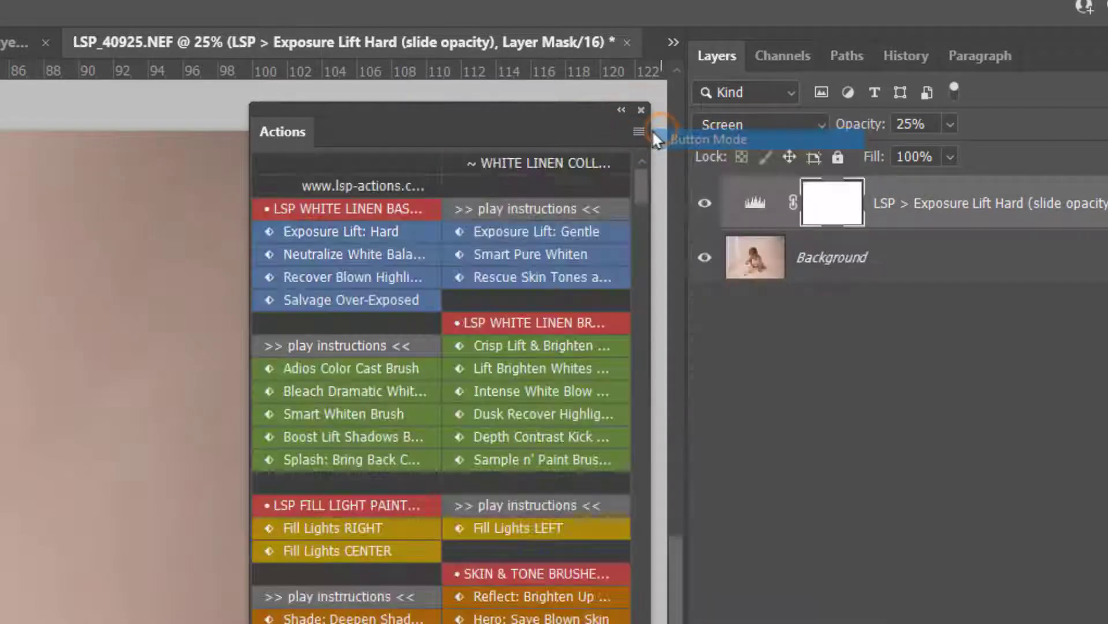
pyautogui.moveTo(250, 174); pyautogui.dragTo(193, 177)
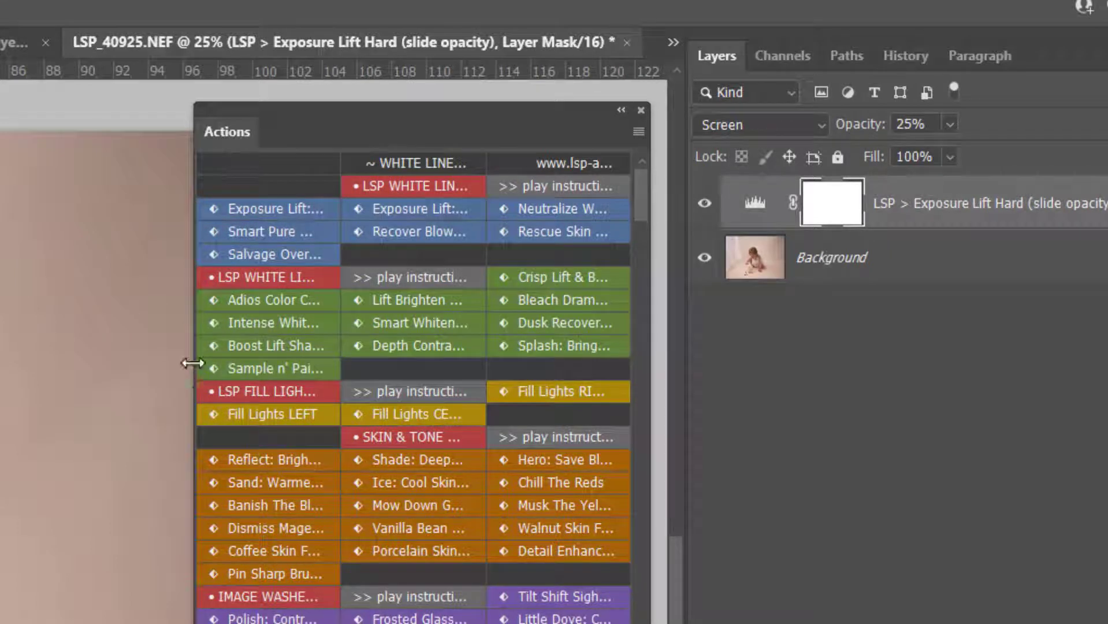
pyautogui.moveTo(194, 363); pyautogui.dragTo(366, 391)
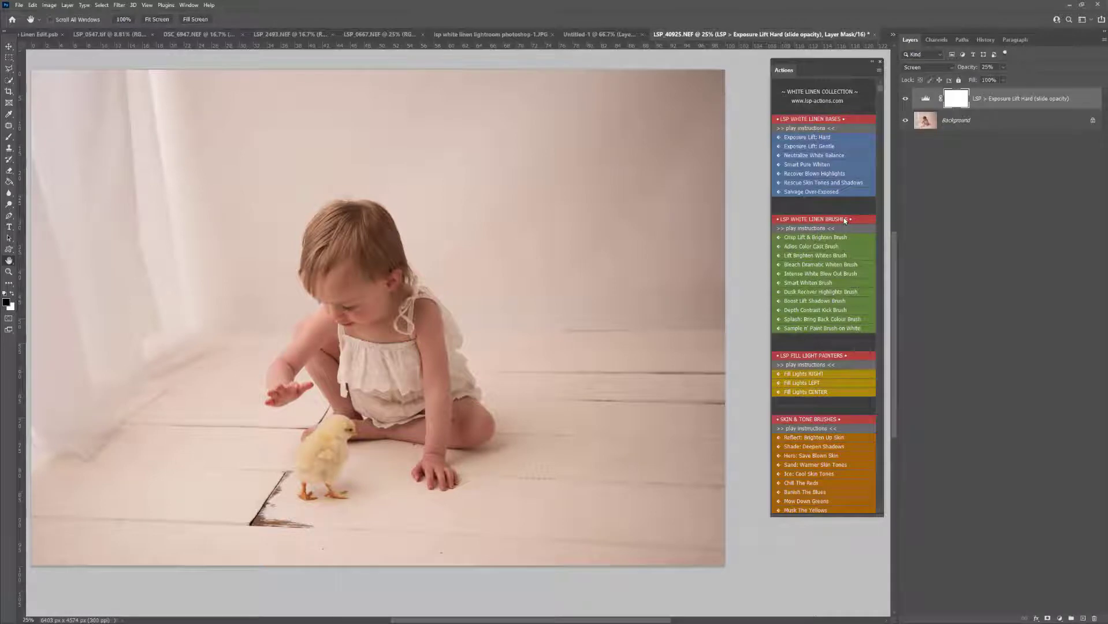
# Step: Make the button list taller and dock it beside the Layers panel
pyautogui.scroll(-2, 880, 99)
pyautogui.moveTo(880, 99); pyautogui.dragTo(885, 503)
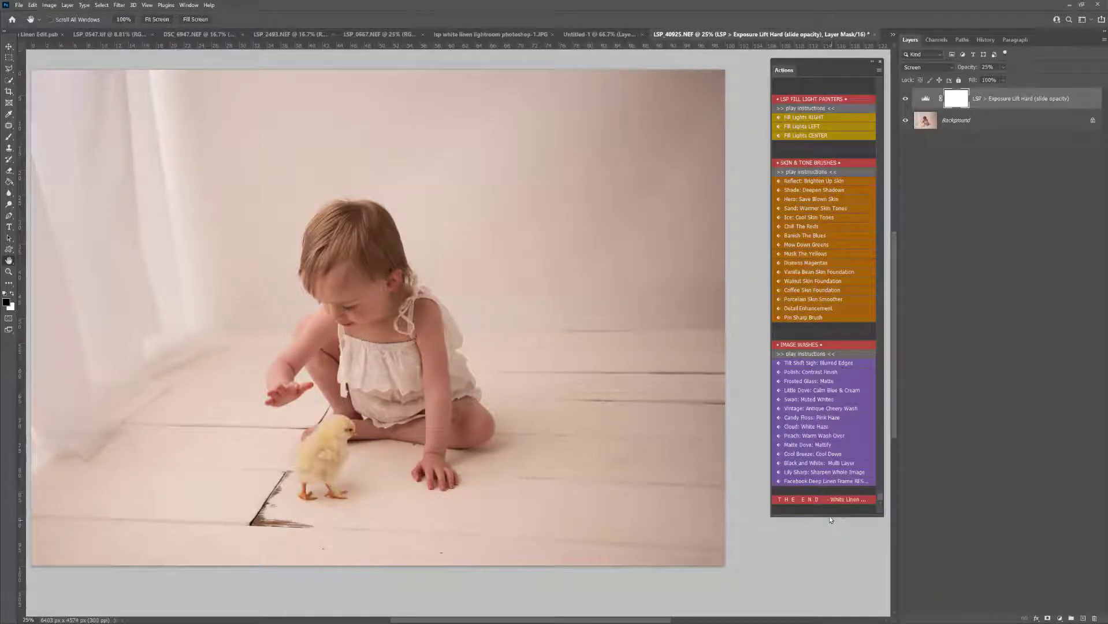
pyautogui.moveTo(829, 516); pyautogui.dragTo(834, 598)
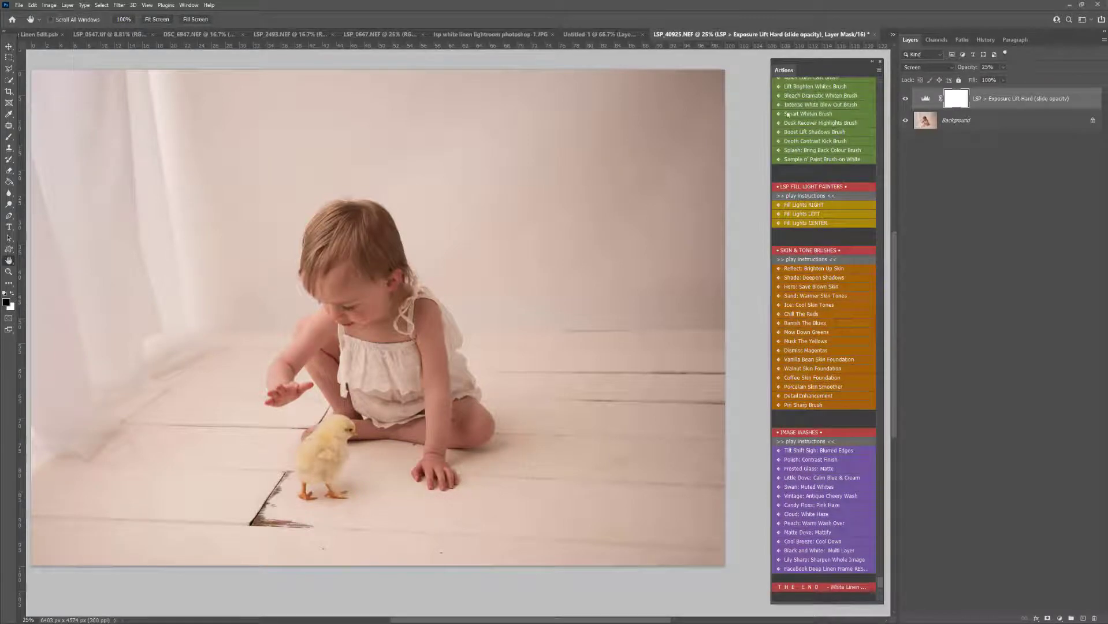
pyautogui.moveTo(789, 71); pyautogui.dragTo(896, 90)
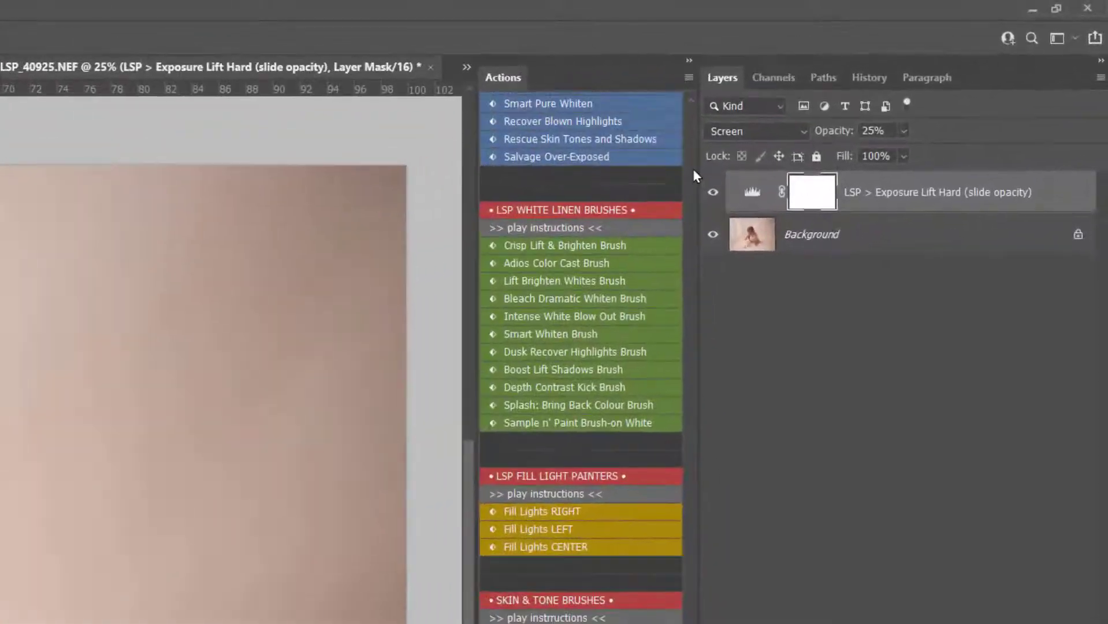
# Step: Scroll to White Linen Bases and run Exposure Lift: Hard again for a second lift layer
pyautogui.scroll(3, 881, 103)
pyautogui.scroll(3, 593, 259)
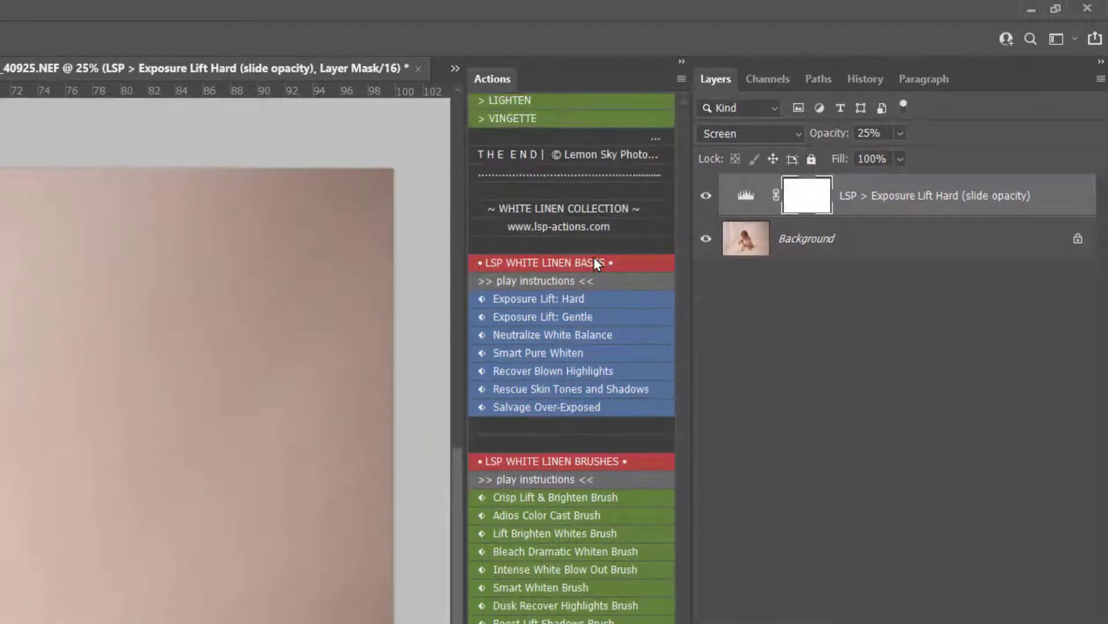
pyautogui.scroll(-4, 593, 257)
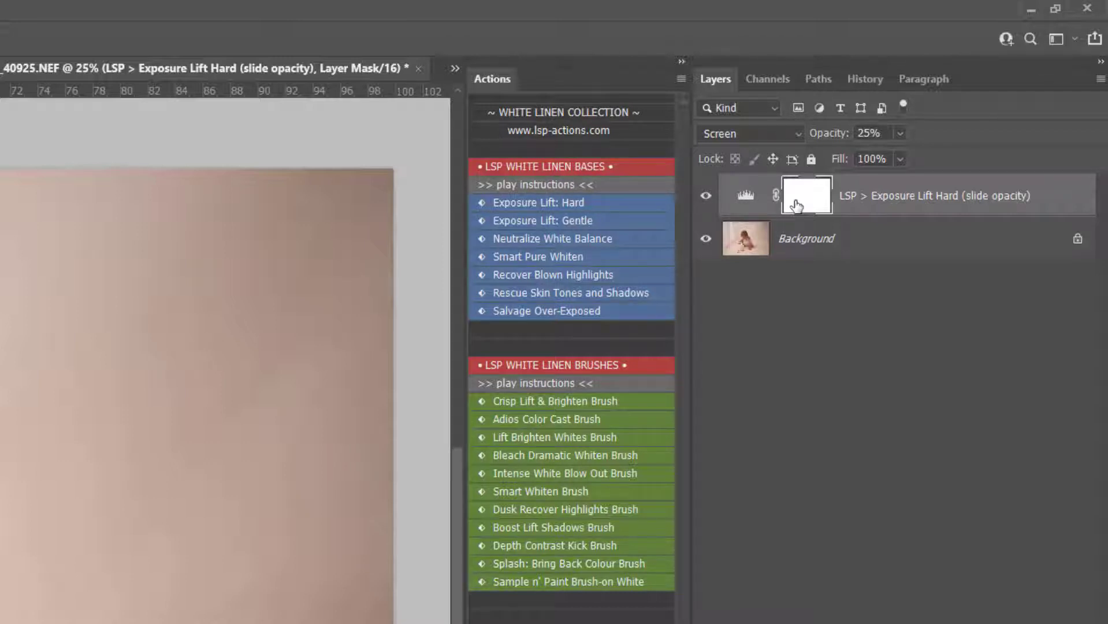
pyautogui.click(547, 208)
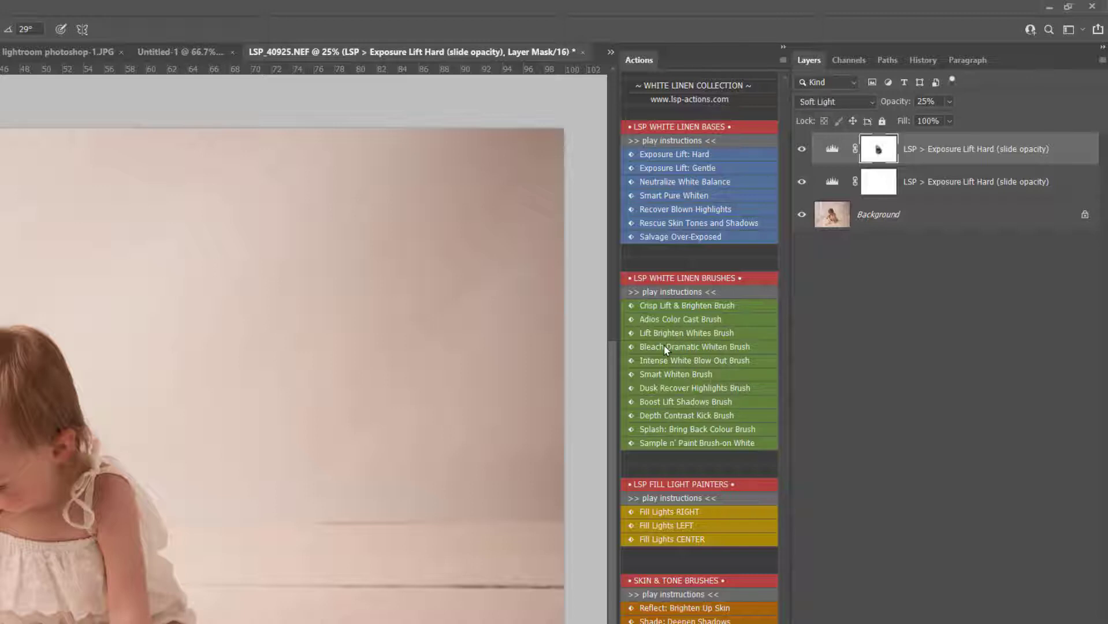
# Step: Run Bleach Dramatic Whiten Brush and paint whitening onto the background wall with a large brush
pyautogui.click(664, 347)
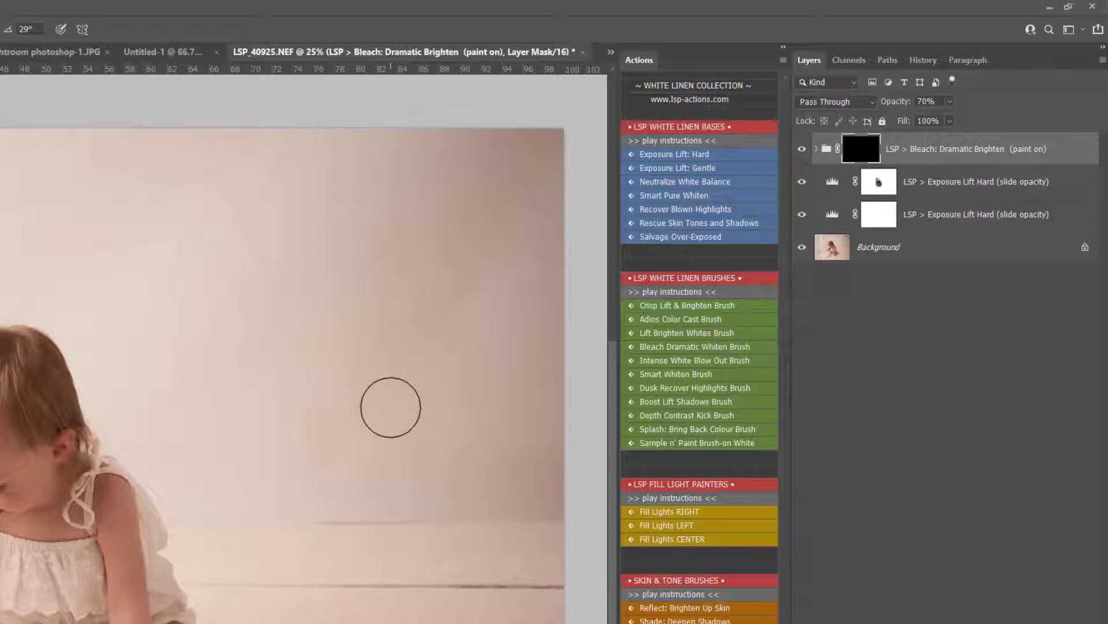
pyautogui.press(']')
pyautogui.press(']')
pyautogui.press(']')
pyautogui.press(']')
pyautogui.press(']')
pyautogui.press(']')
pyautogui.press(']')
pyautogui.press(']')
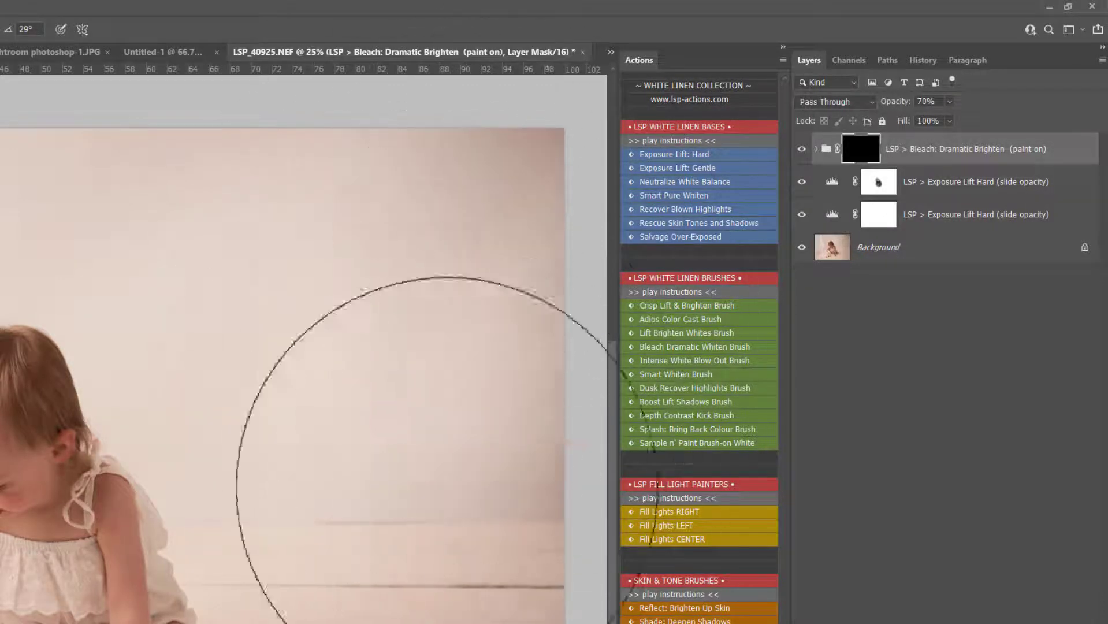
pyautogui.moveTo(445, 486)
pyautogui.mouseDown()
pyautogui.moveTo(346, 319)
pyautogui.moveTo(583, 420)
pyautogui.moveTo(350, 341)
pyautogui.moveTo(525, 331)
pyautogui.moveTo(311, 415)
pyautogui.moveTo(474, 301)
pyautogui.moveTo(428, 385)
pyautogui.mouseUp()
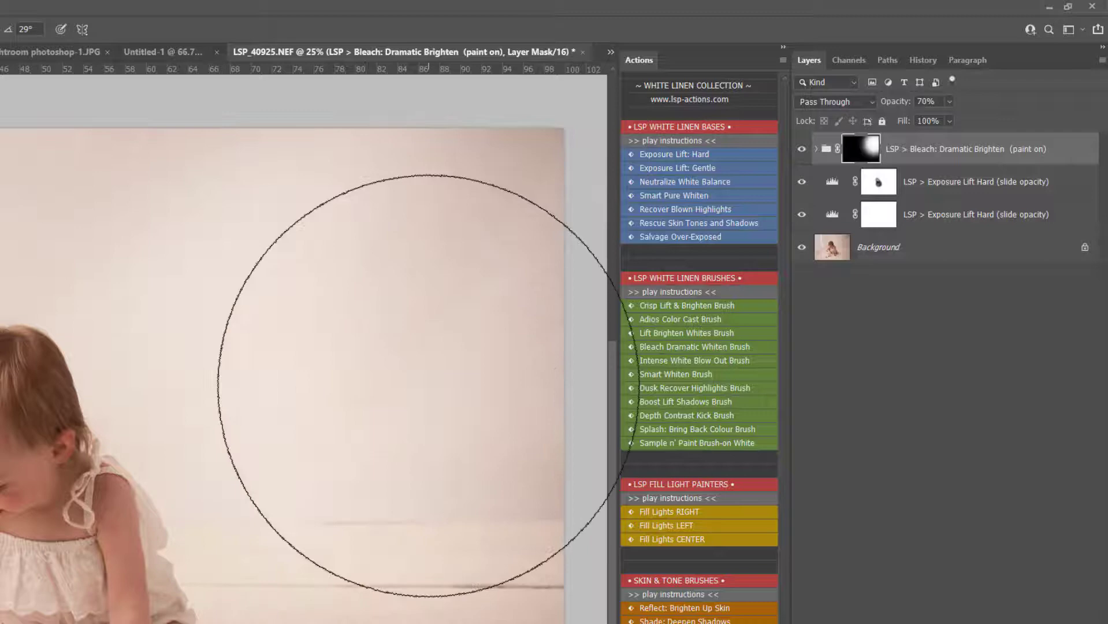
pyautogui.moveTo(797, 157); pyautogui.dragTo(798, 201)
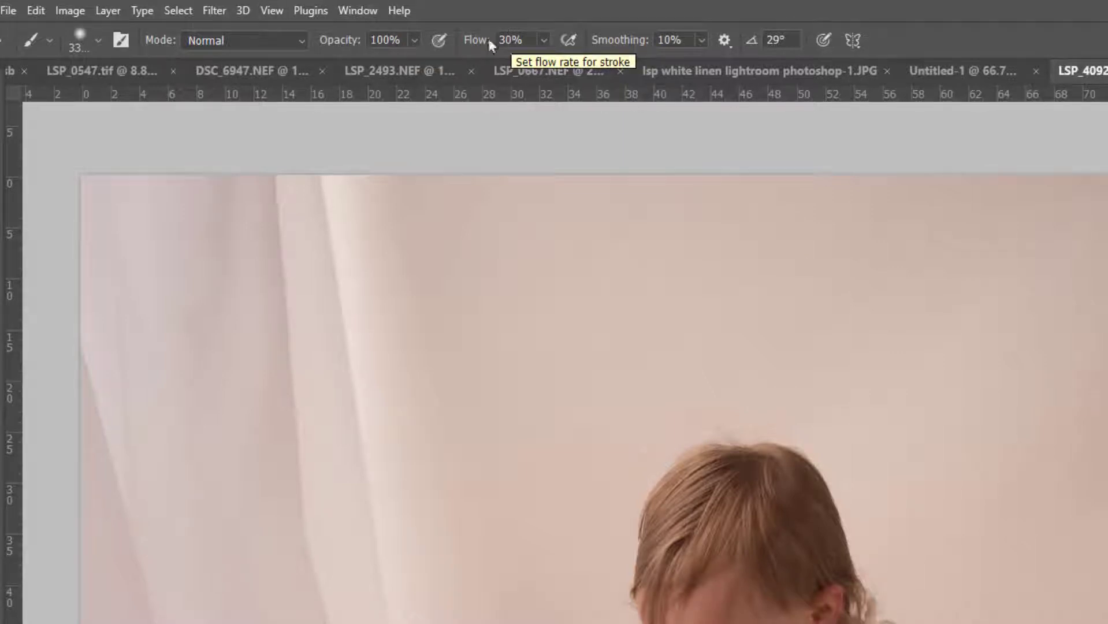
# Step: Keep the brush in Normal mode and set it to a Soft Round tip with 0% hardness
pyautogui.click(286, 35)
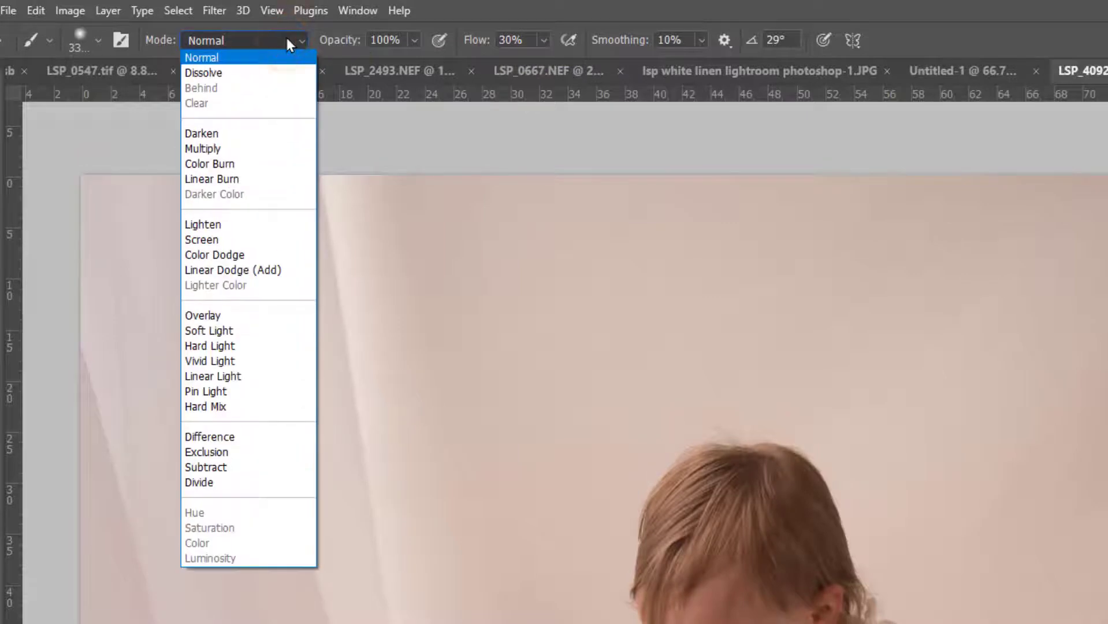
pyautogui.press('Down')
pyautogui.press('Down')
pyautogui.click(274, 58)
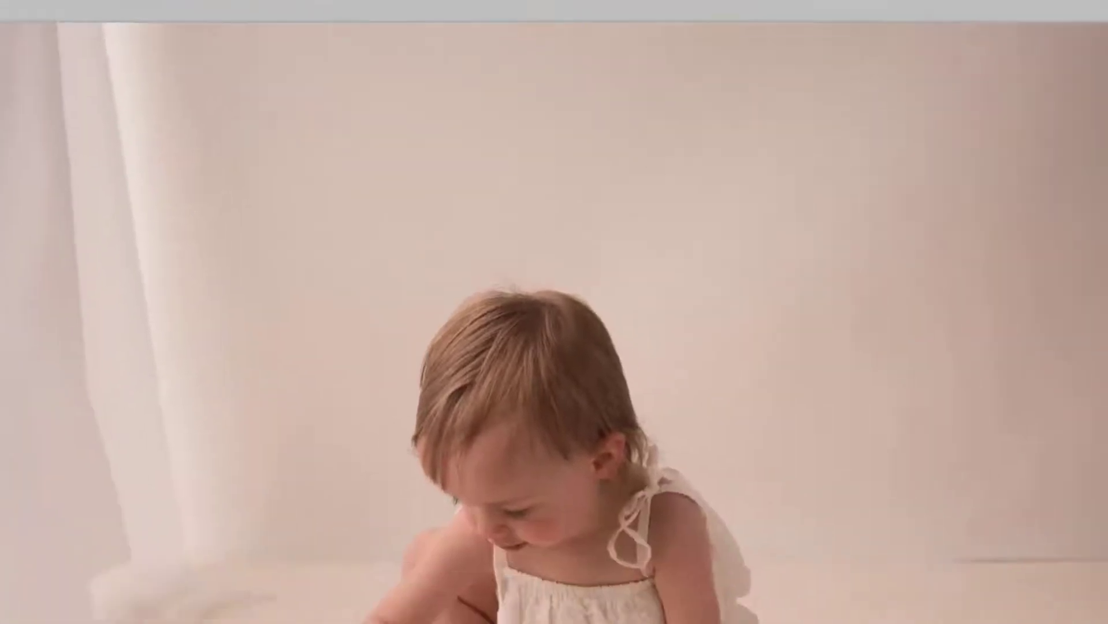
pyautogui.rightClick(992, 331)
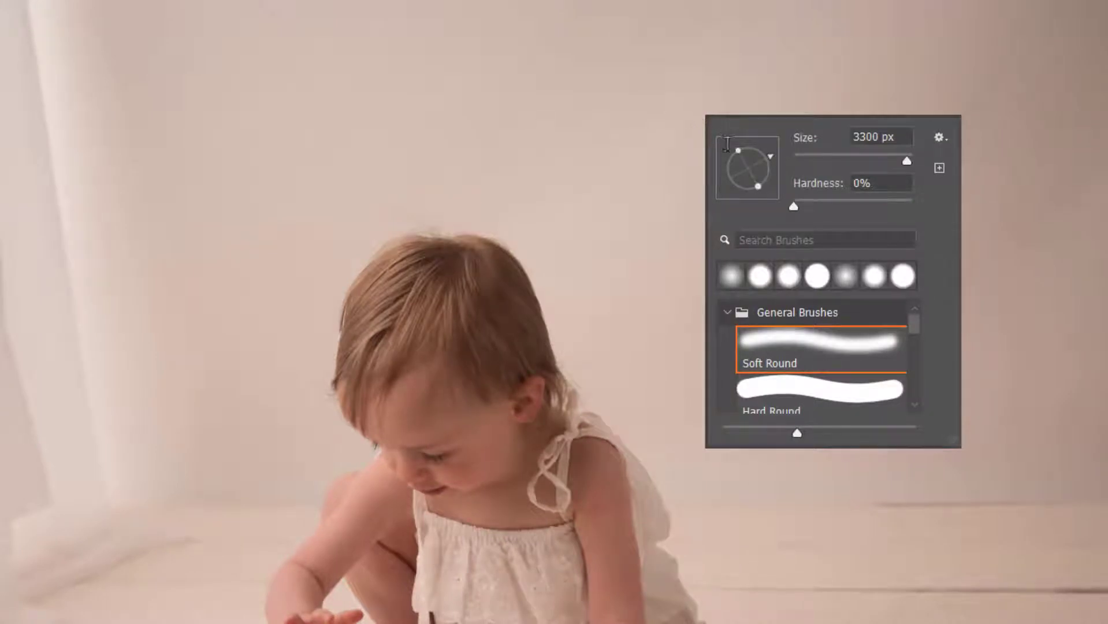
pyautogui.click(794, 204)
pyautogui.click(974, 165)
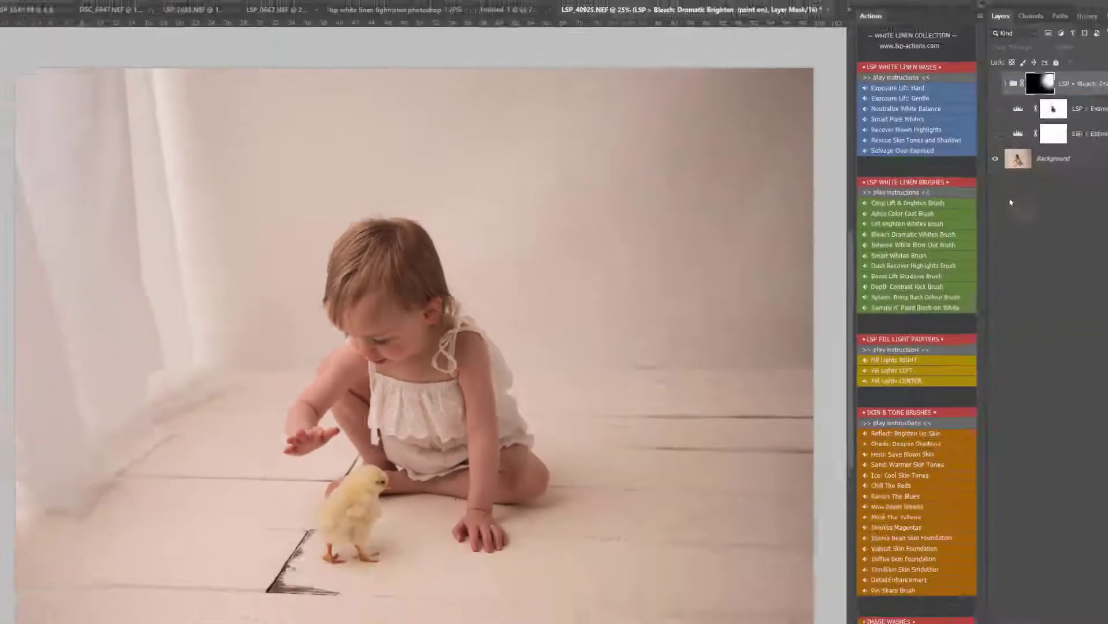
pyautogui.scroll(-1, 839, 278)
pyautogui.scroll(-1, 839, 278)
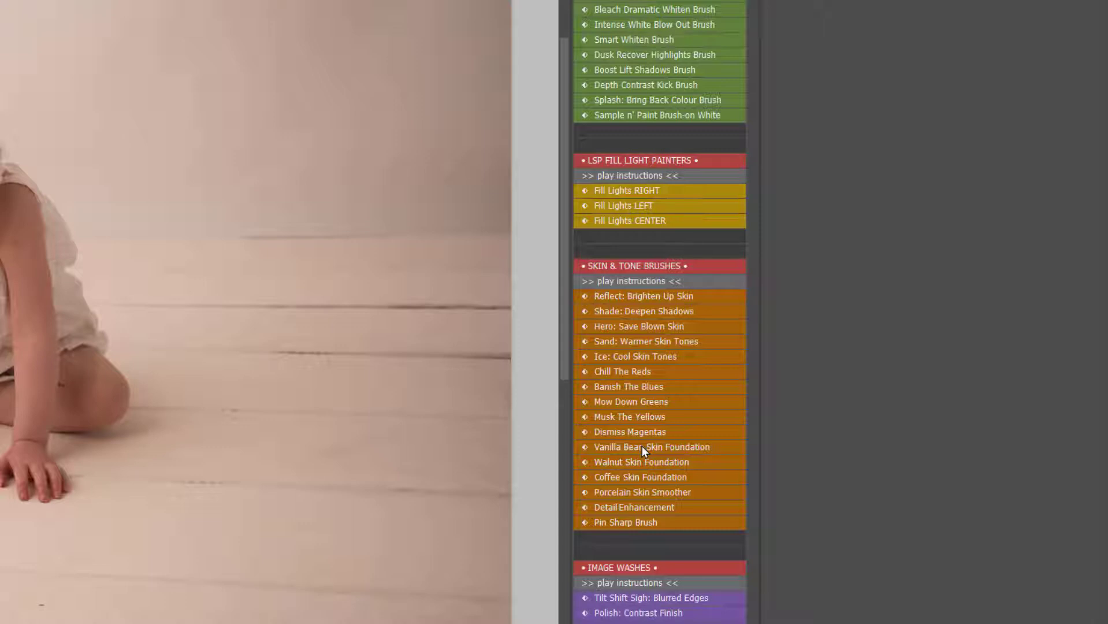
pyautogui.scroll(-3, 642, 446)
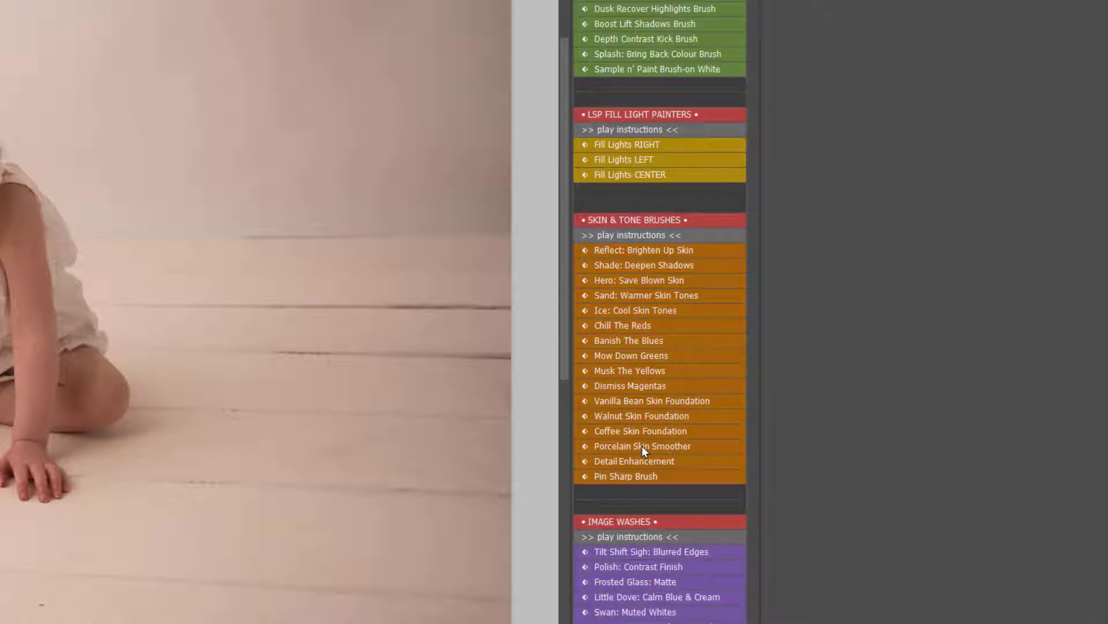
pyautogui.scroll(-2, 642, 447)
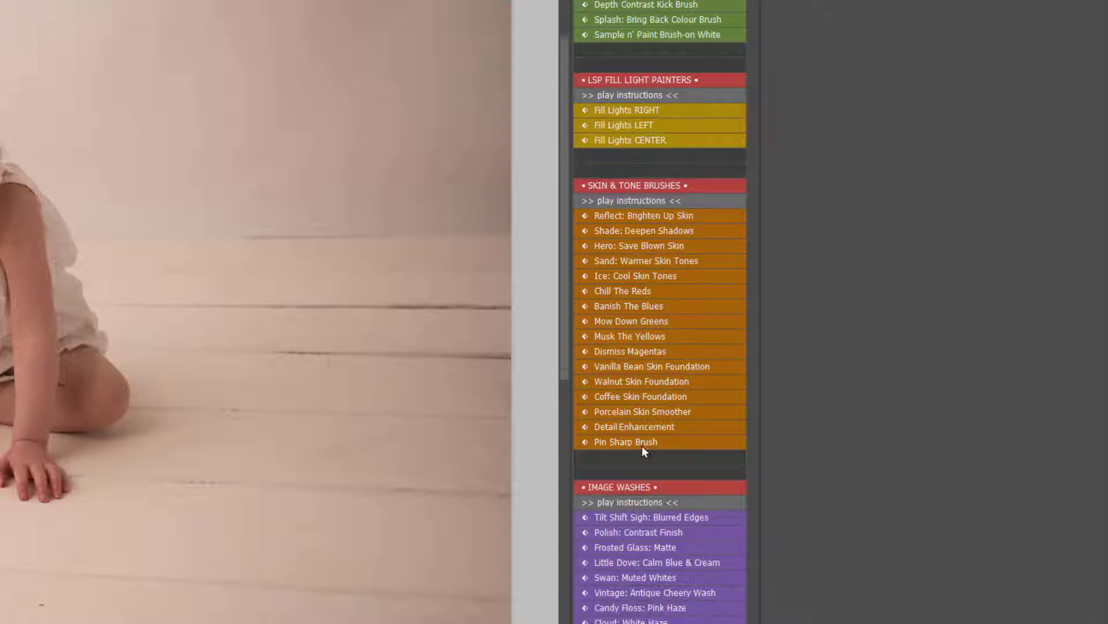
pyautogui.scroll(-4, 641, 446)
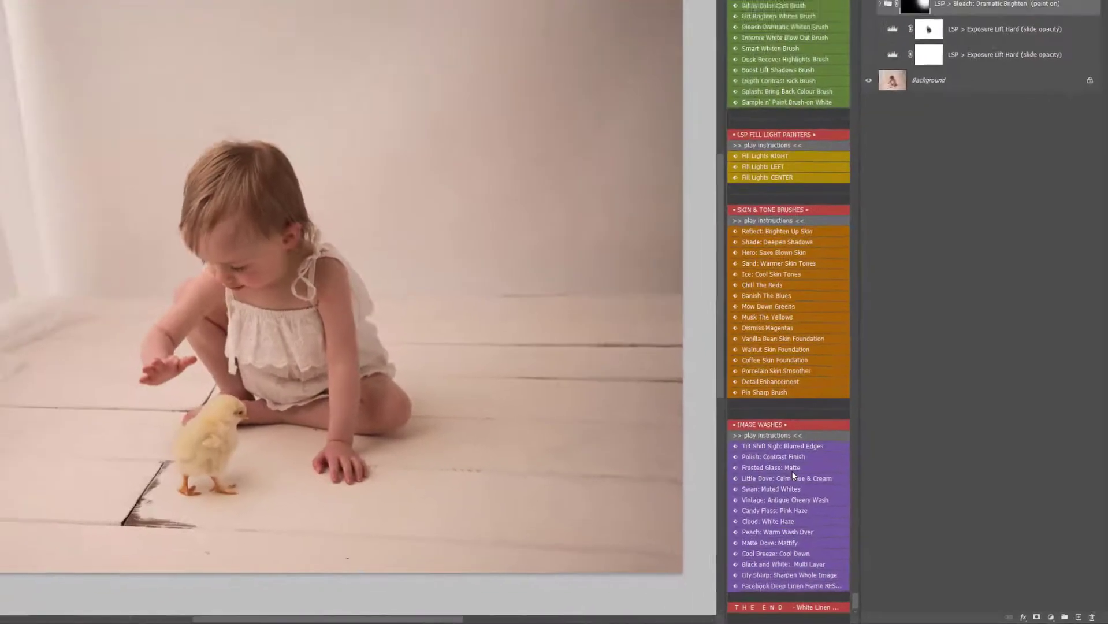
pyautogui.scroll(5, 836, 495)
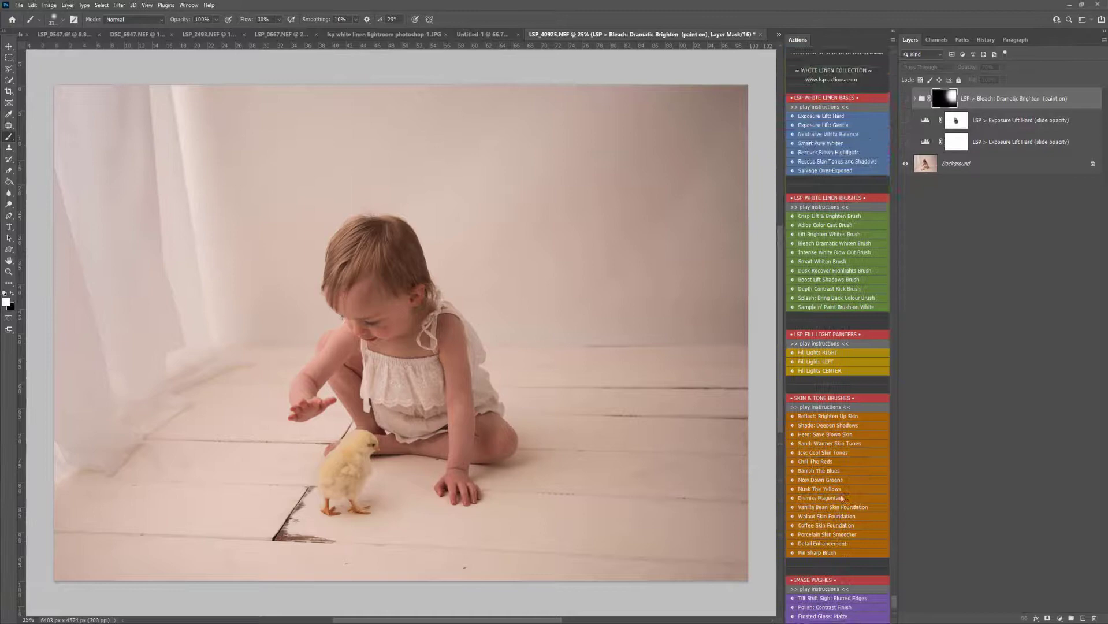
# Step: Delete the Bleach group and both Exposure Lift Hard layers, then shrink the brush
pyautogui.keyDown('shift'); pyautogui.click(1005, 142); pyautogui.keyUp('shift')
pyautogui.moveTo(1005, 141); pyautogui.dragTo(1094, 618)
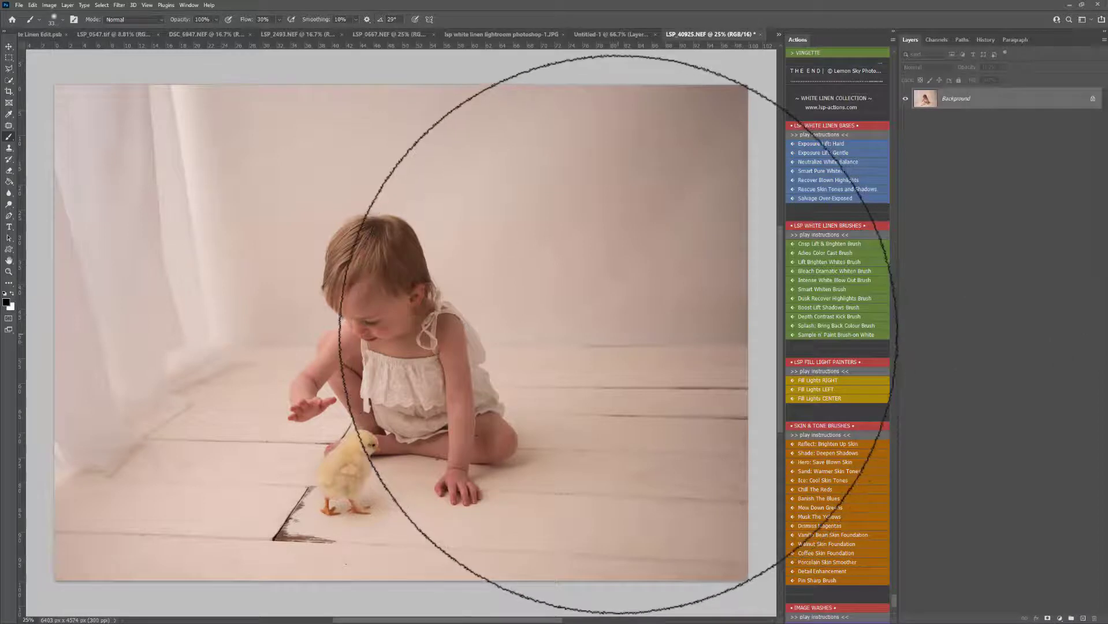
pyautogui.press('[')
pyautogui.press('[')
pyautogui.press('[')
pyautogui.press('[')
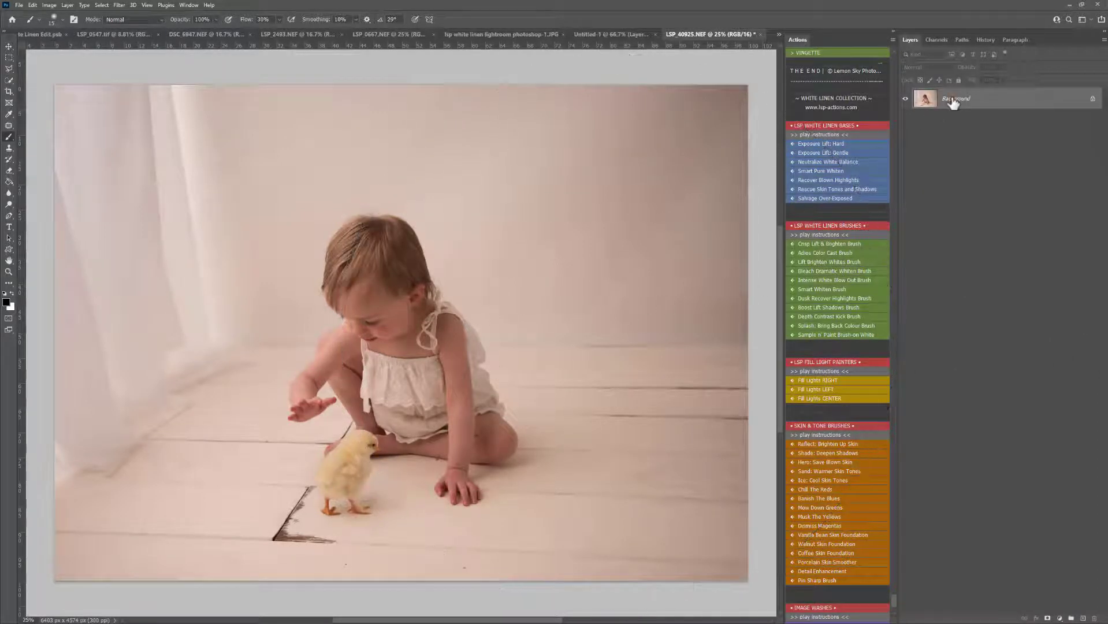
pyautogui.scroll(-2, 832, 133)
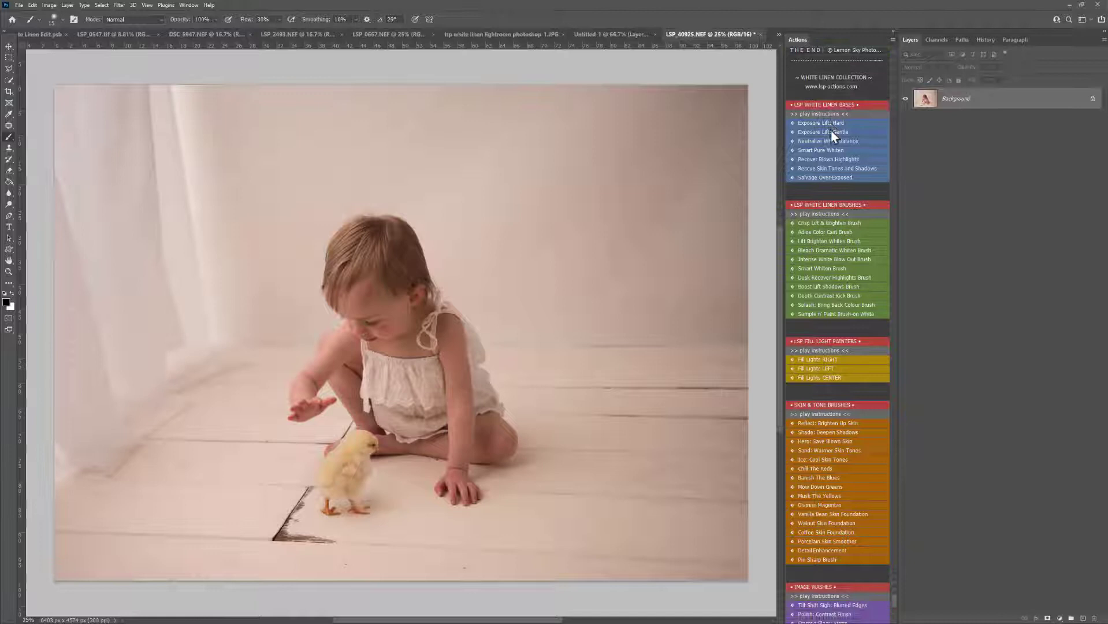
# Step: Play Exposure Lift: Hard and try different opacities for its Screen layer
pyautogui.click(814, 122)
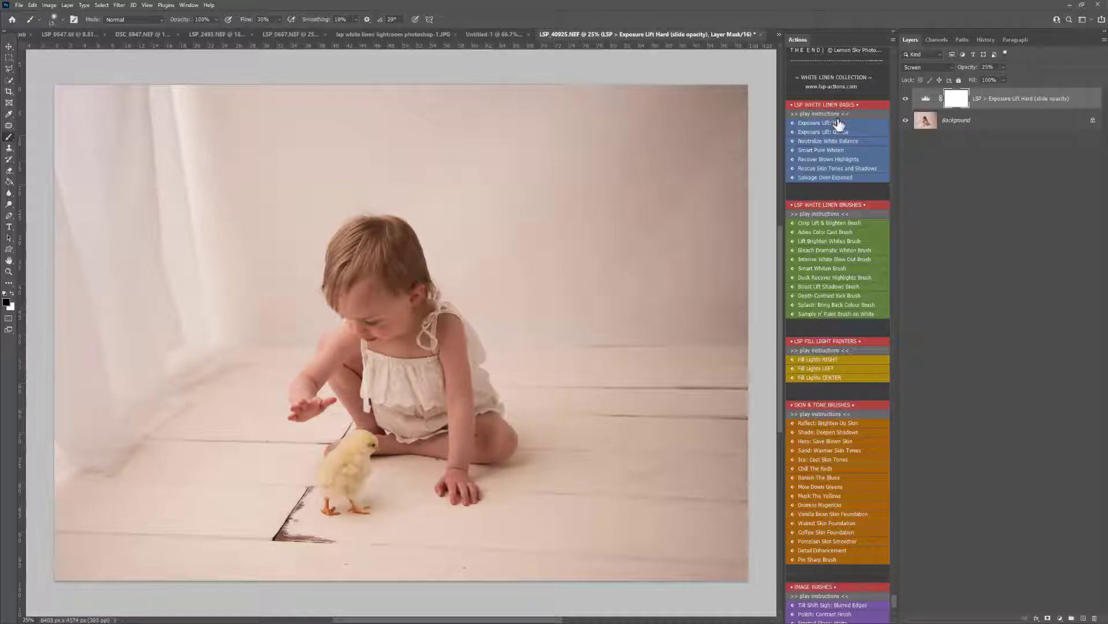
pyautogui.click(1002, 67)
pyautogui.moveTo(1011, 76); pyautogui.dragTo(1029, 75)
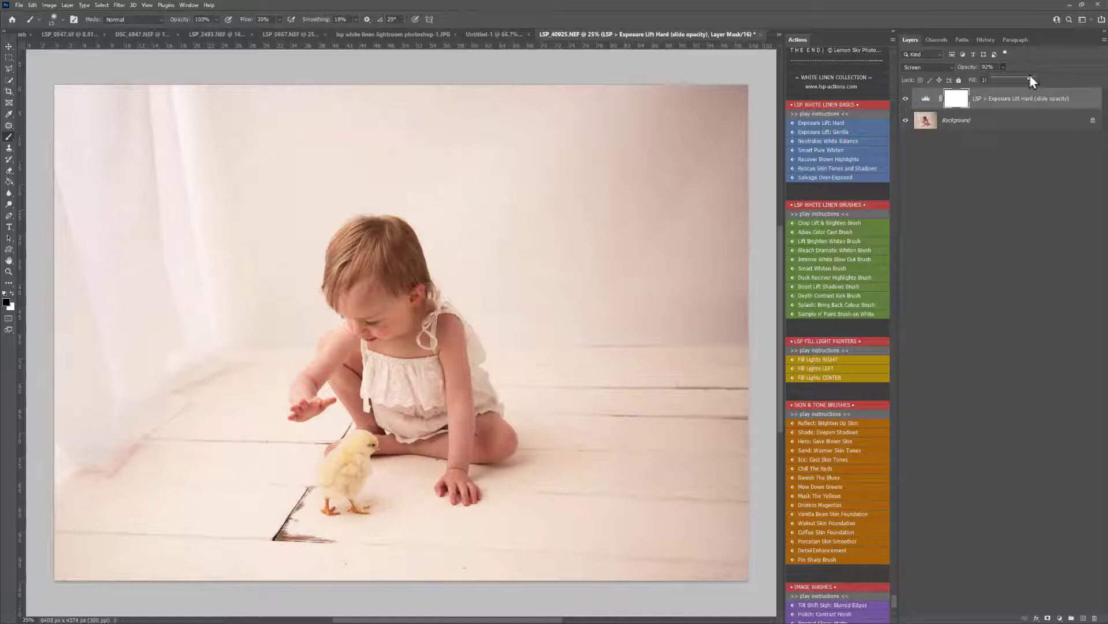
pyautogui.moveTo(1028, 78); pyautogui.dragTo(1019, 79)
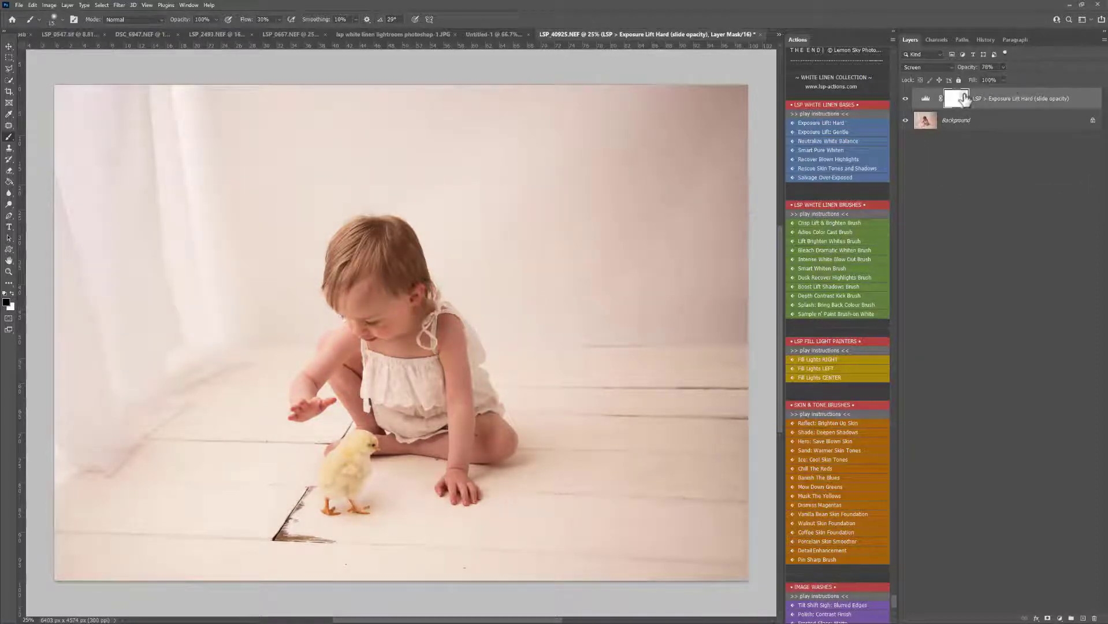
pyautogui.click(905, 99)
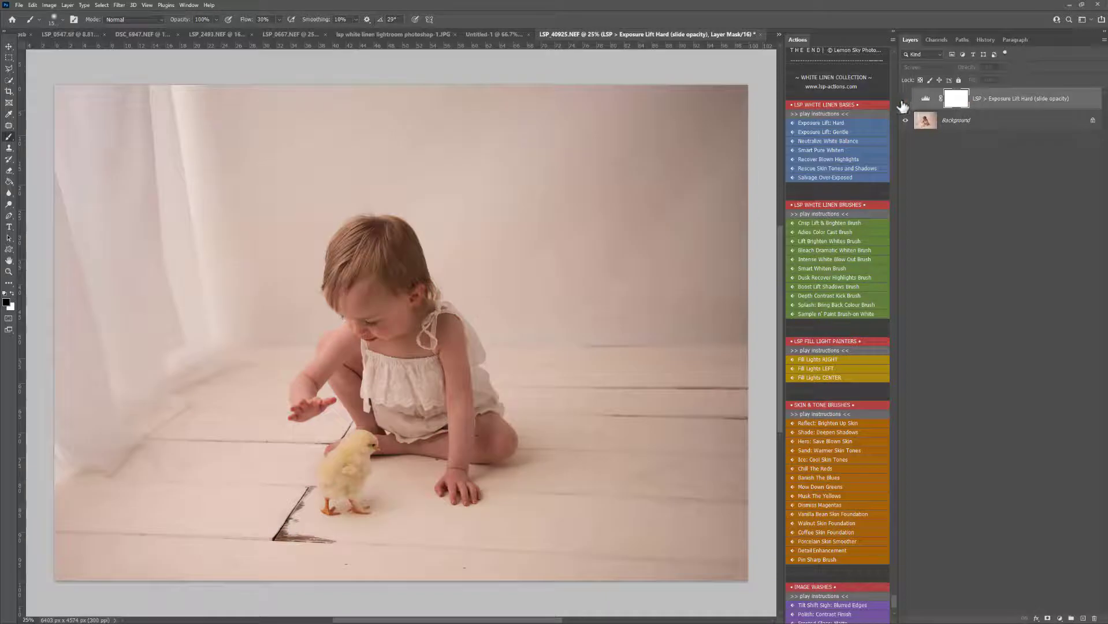
# Step: Add Exposure Lift: Gentle at 21% opacity and settle the Hard layer at 82%
pyautogui.click(821, 131)
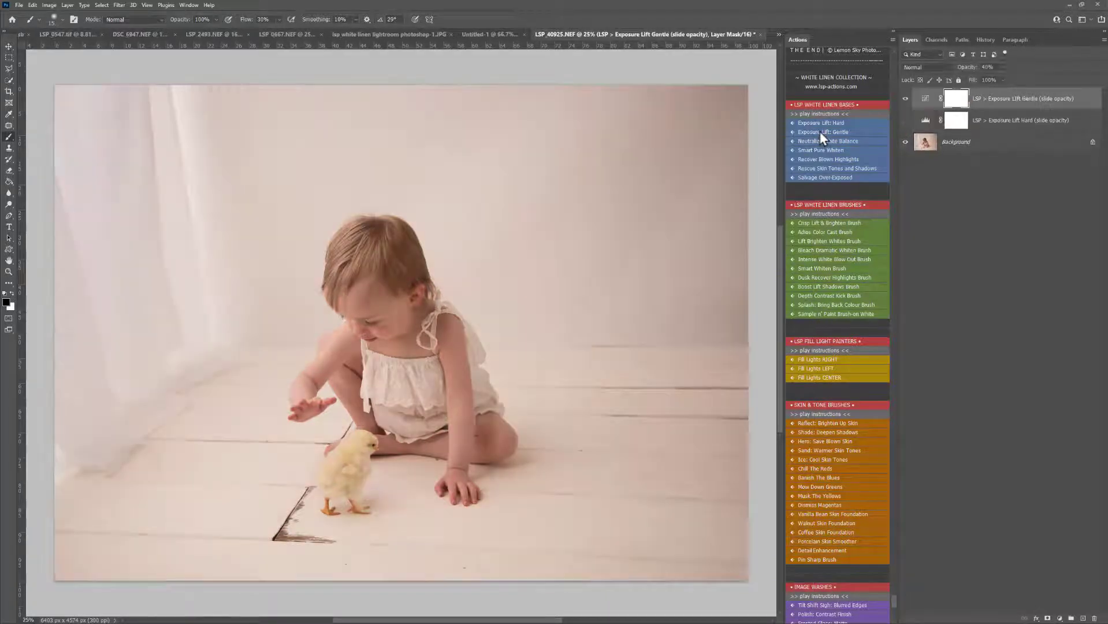
pyautogui.click(906, 98)
pyautogui.click(905, 121)
pyautogui.click(905, 98)
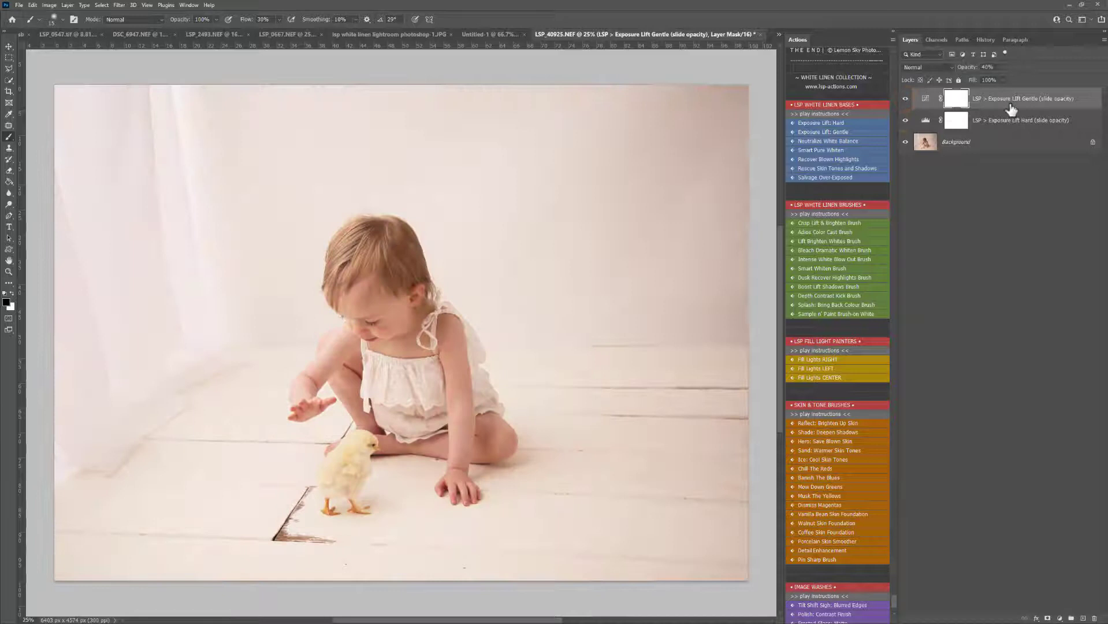
pyautogui.click(1010, 105)
pyautogui.moveTo(1002, 78); pyautogui.dragTo(995, 78)
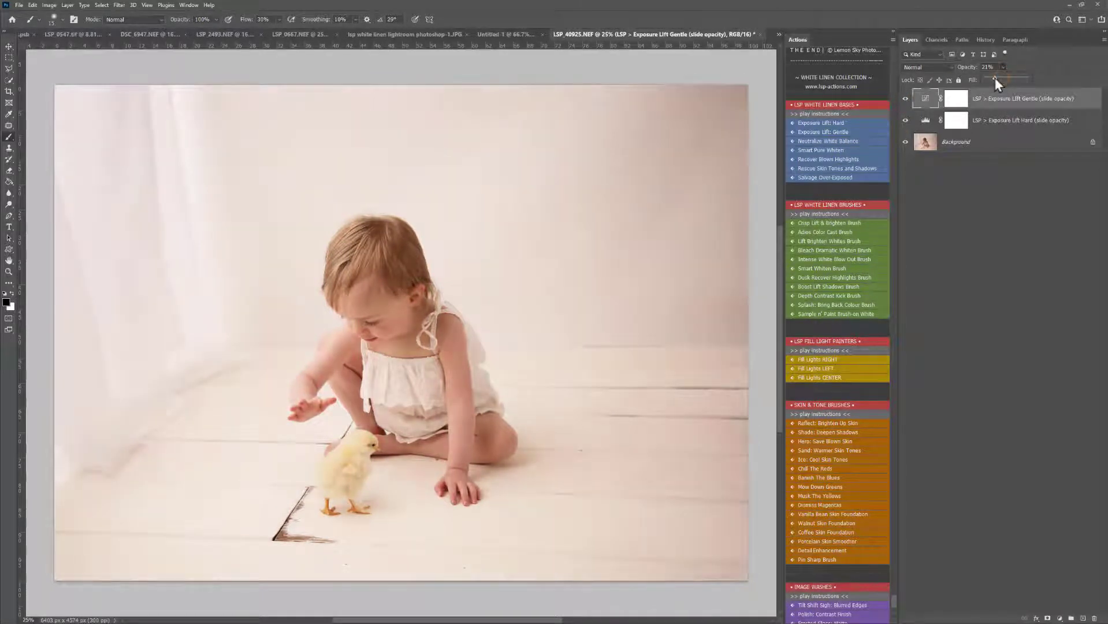
pyautogui.click(1000, 118)
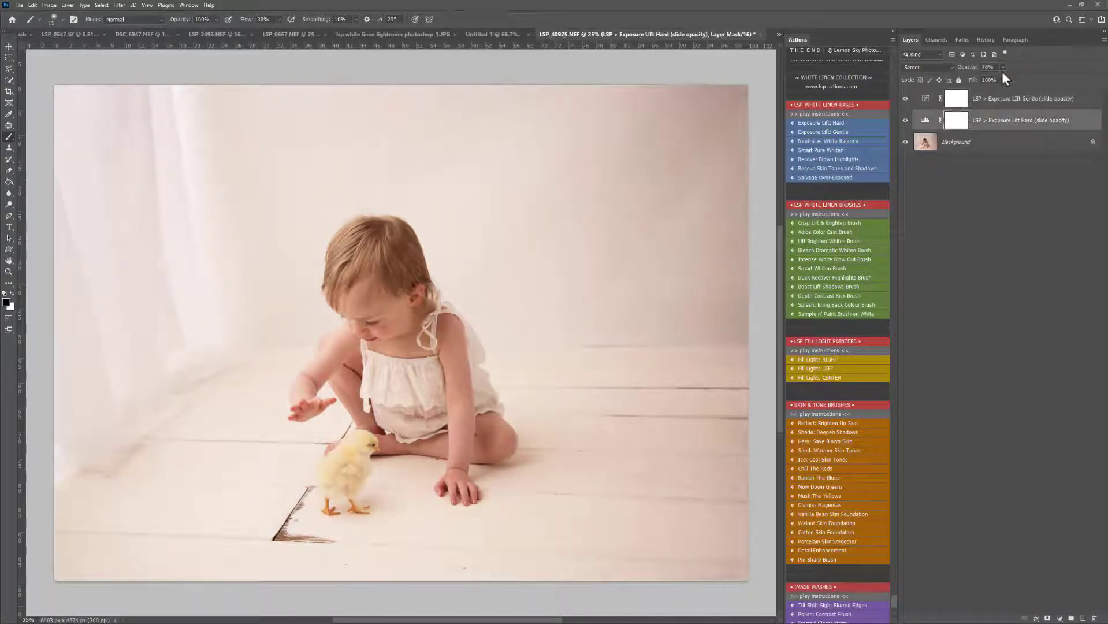
pyautogui.moveTo(1010, 79)
pyautogui.mouseDown()
pyautogui.moveTo(974, 76)
pyautogui.moveTo(1004, 84)
pyautogui.mouseUp()
pyautogui.click(995, 119)
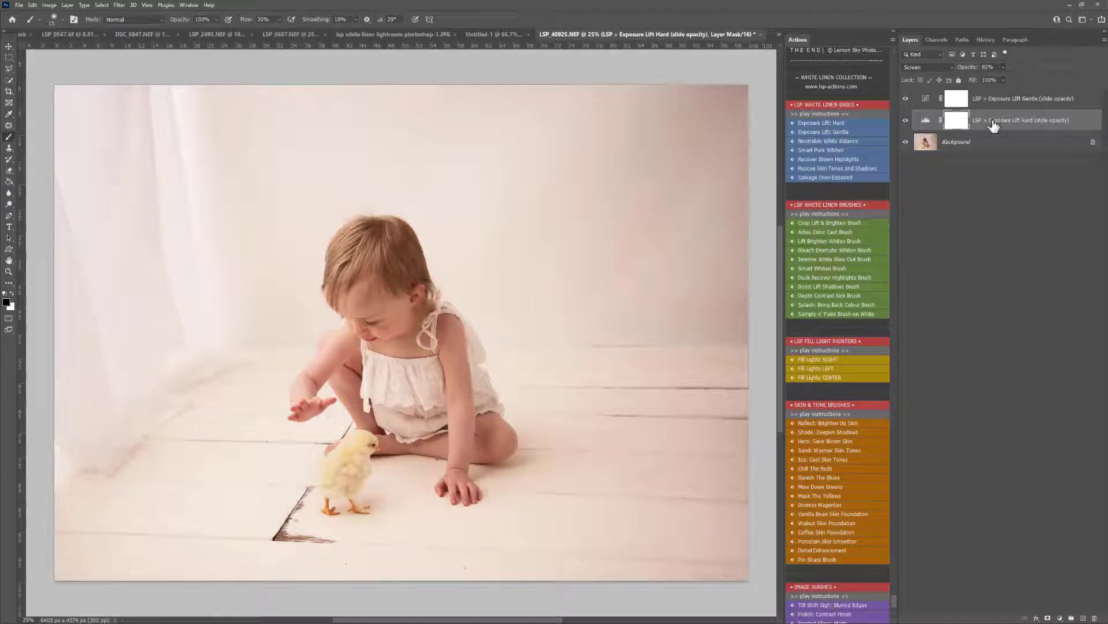
# Step: Play Neutralize White Balance, fade its layer to a low opacity, and compare with upper layers hidden
pyautogui.click(813, 143)
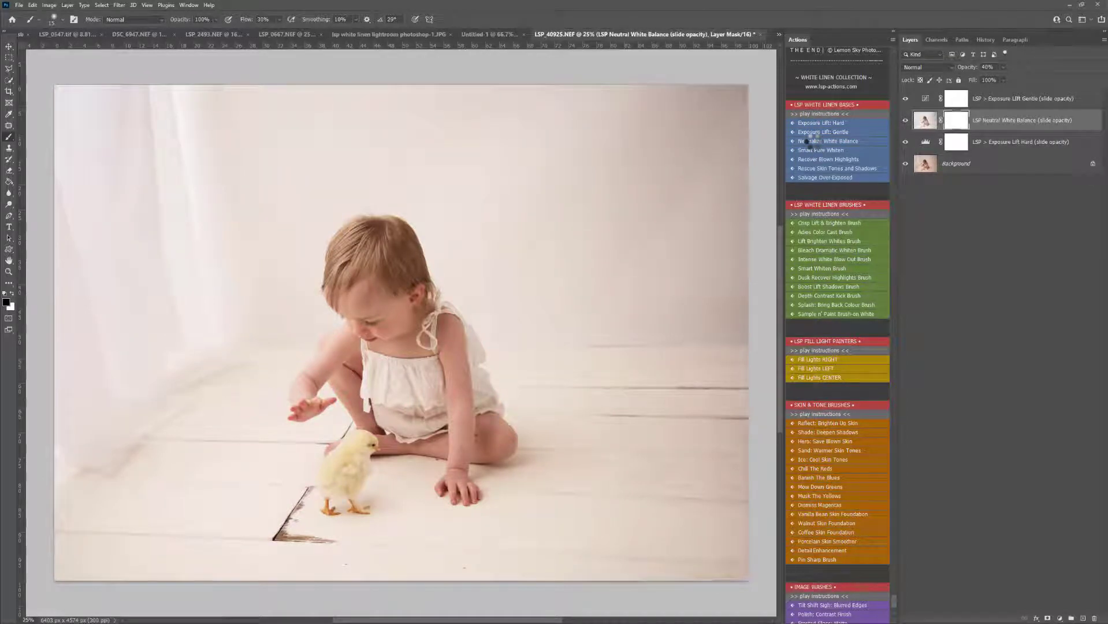
pyautogui.click(1003, 67)
pyautogui.moveTo(1031, 79); pyautogui.dragTo(985, 80)
pyautogui.moveTo(998, 85); pyautogui.dragTo(999, 85)
pyautogui.moveTo(992, 85); pyautogui.dragTo(998, 80)
pyautogui.moveTo(906, 144)
pyautogui.mouseDown()
pyautogui.moveTo(905, 121)
pyautogui.moveTo(915, 151)
pyautogui.mouseUp()
# Step: Play Smart Pure Whiten and paint its mask over the child's head
pyautogui.click(825, 150)
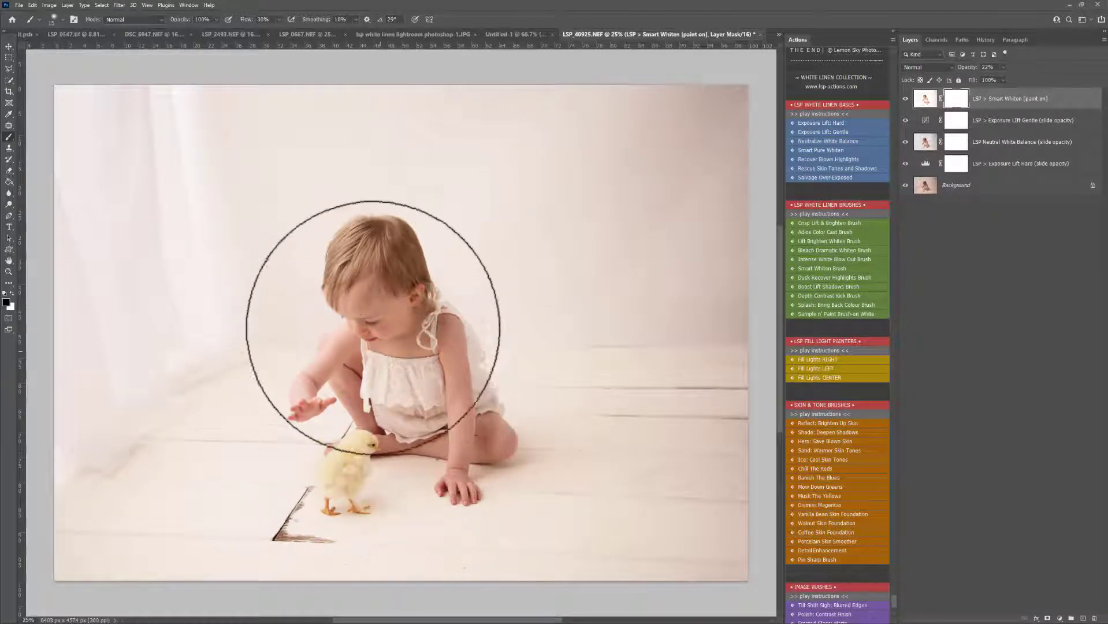
pyautogui.moveTo(371, 321); pyautogui.dragTo(394, 330)
pyautogui.click(905, 98)
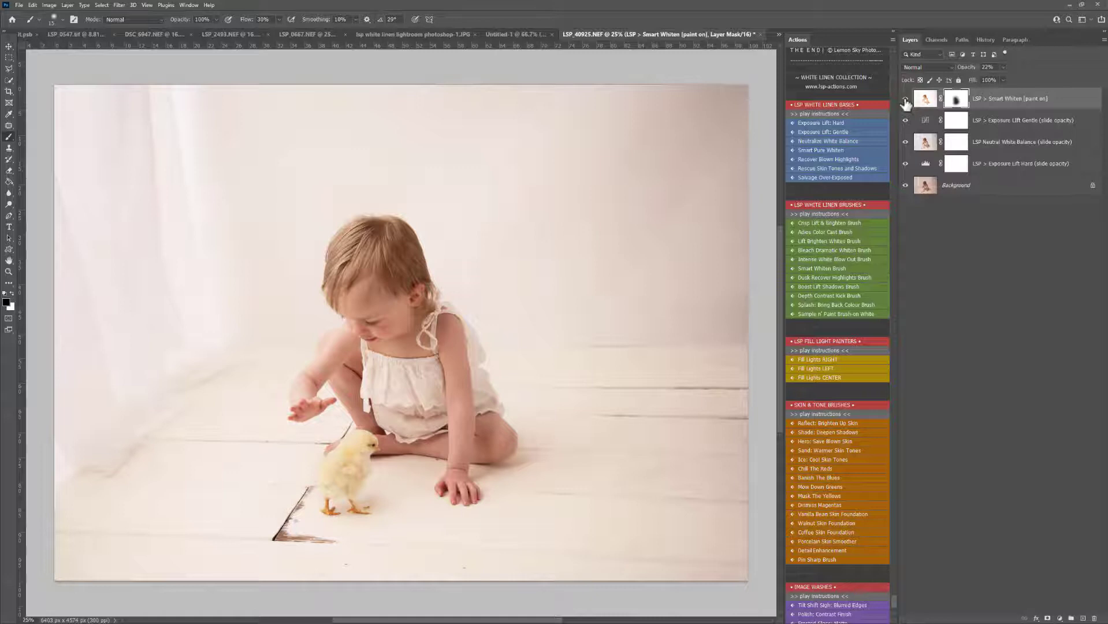
# Step: Add Recover Blown Highlights at 12% opacity, masking it off the upper-right background
pyautogui.click(809, 159)
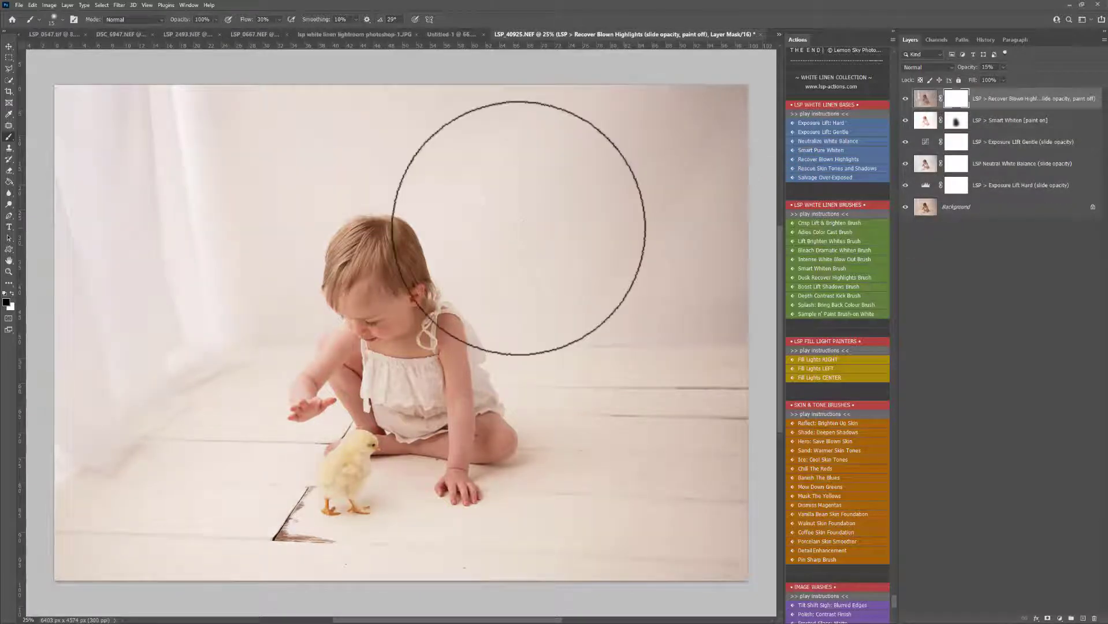
pyautogui.click(906, 99)
pyautogui.click(905, 99)
pyautogui.moveTo(1000, 80); pyautogui.dragTo(999, 80)
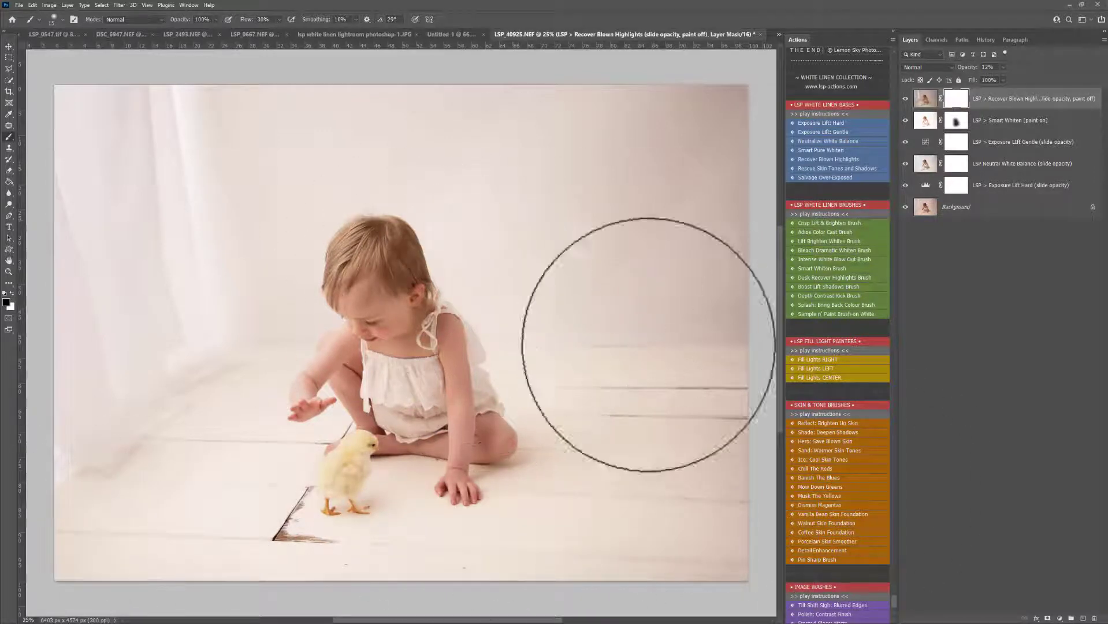
pyautogui.moveTo(601, 373)
pyautogui.mouseDown()
pyautogui.moveTo(631, 291)
pyautogui.moveTo(487, 324)
pyautogui.mouseUp()
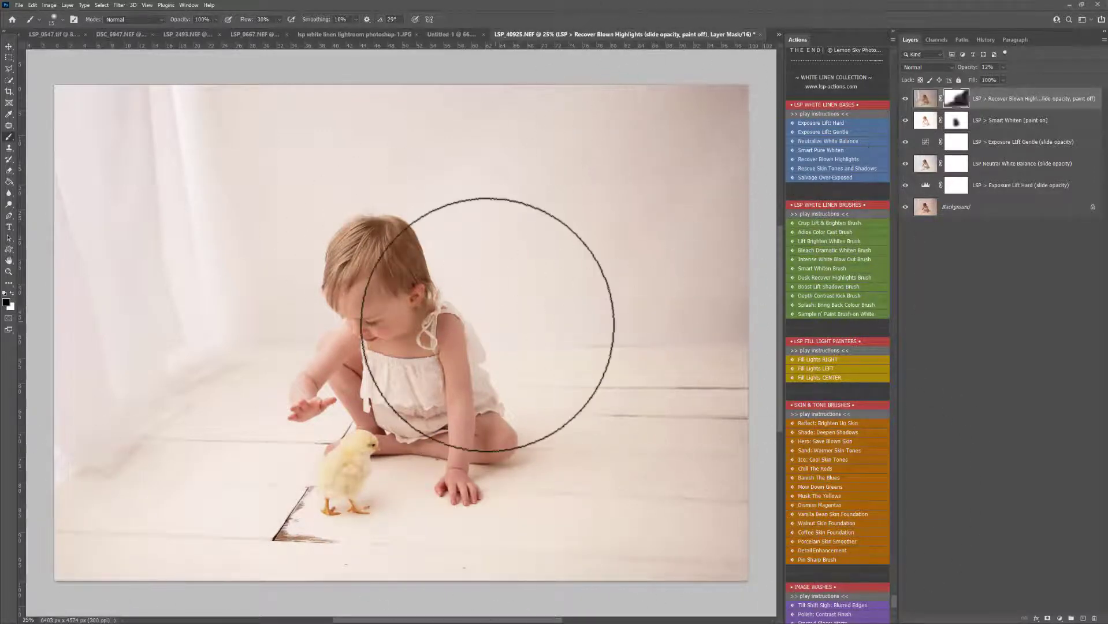
# Step: Add the Rescue Skin Tone & Shadows layer, compare it on and off, and paint it onto the child
pyautogui.click(812, 169)
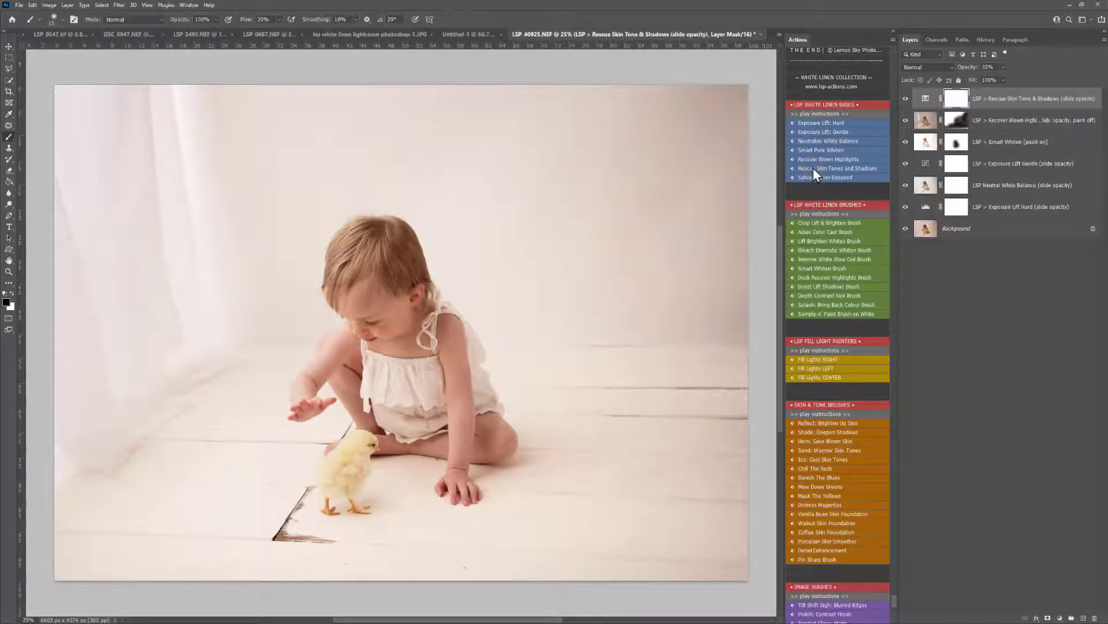
pyautogui.click(906, 99)
pyautogui.click(905, 101)
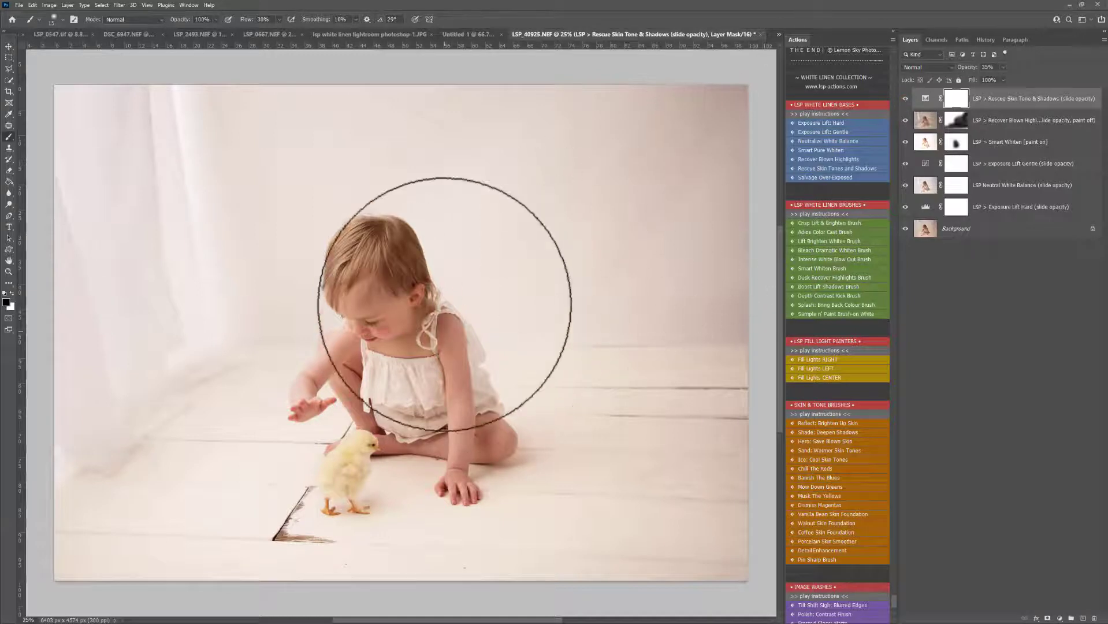
pyautogui.moveTo(409, 316)
pyautogui.mouseDown()
pyautogui.moveTo(383, 395)
pyautogui.moveTo(346, 438)
pyautogui.mouseUp()
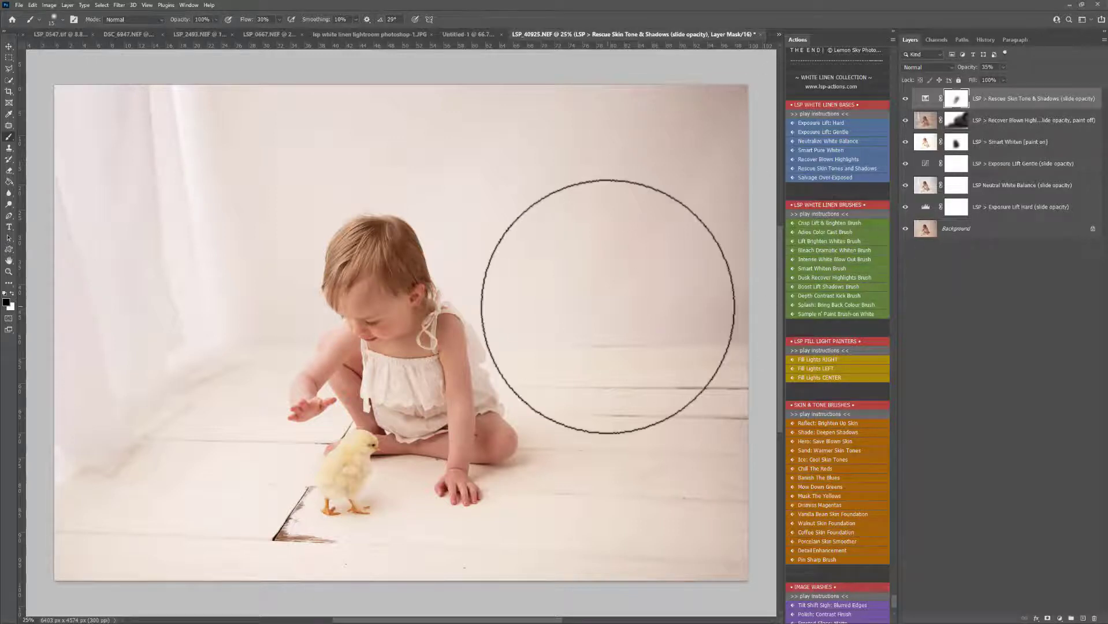
# Step: Try the Salvage Over-Exposed effect, compare it, then delete that layer
pyautogui.click(806, 178)
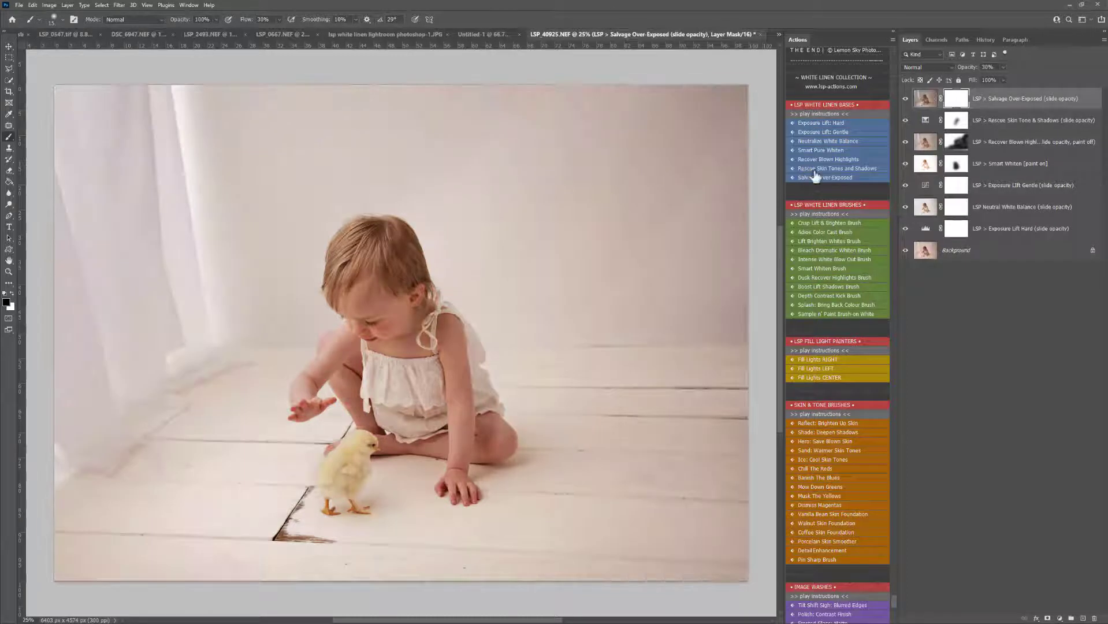
pyautogui.click(906, 99)
pyautogui.moveTo(1047, 620); pyautogui.dragTo(1094, 619)
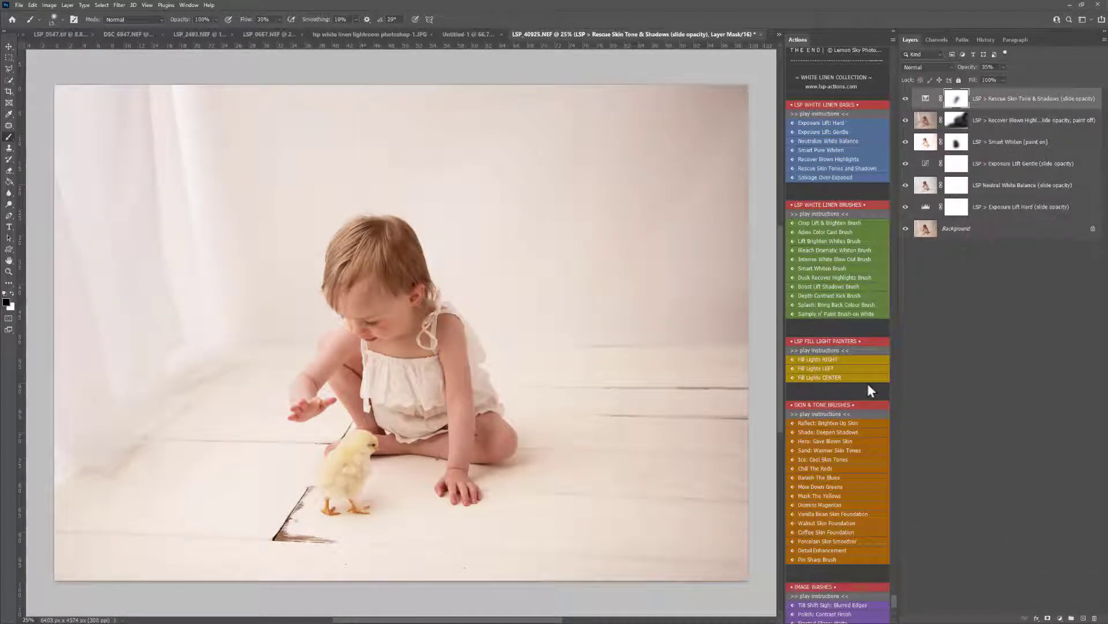
# Step: Read the whitening-brush instructions and add a Crisp Lift & Brighten paint-on group
pyautogui.click(811, 215)
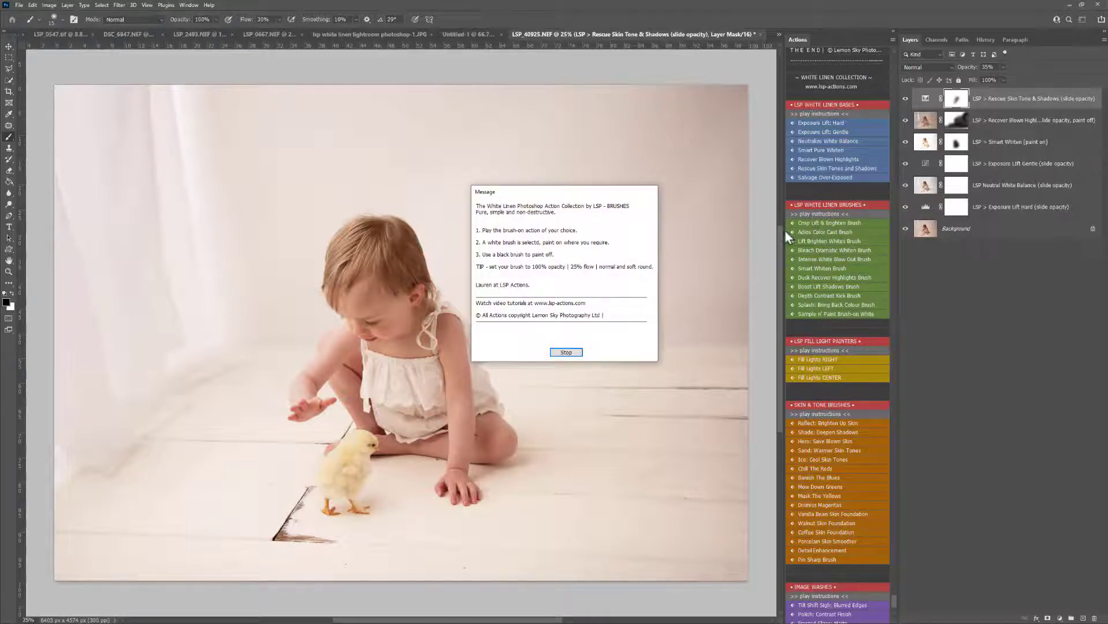
pyautogui.click(567, 352)
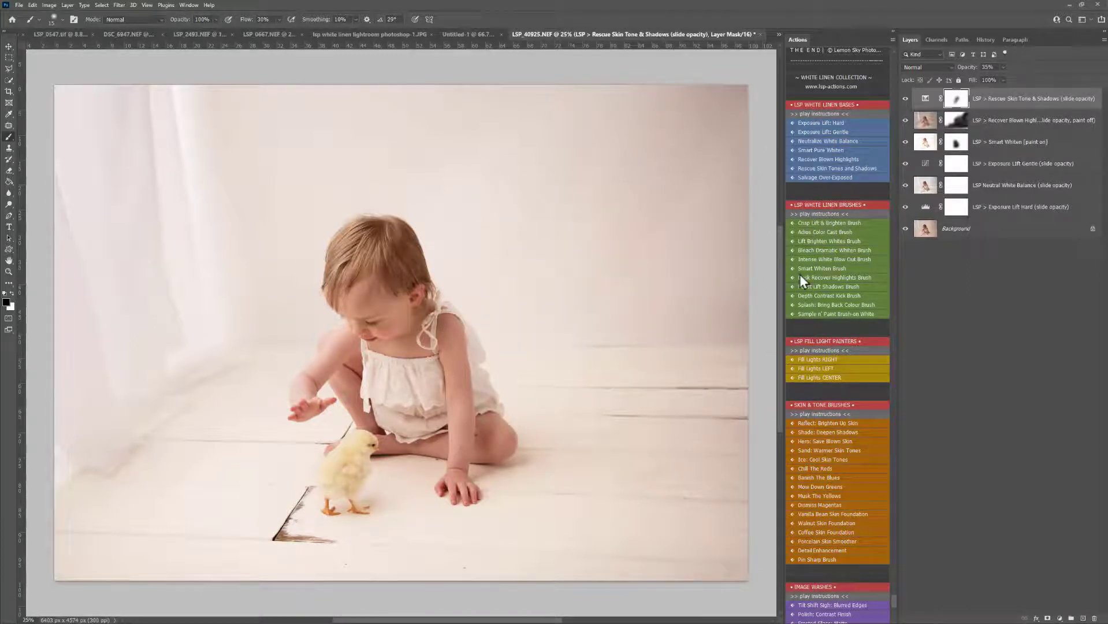
pyautogui.click(825, 223)
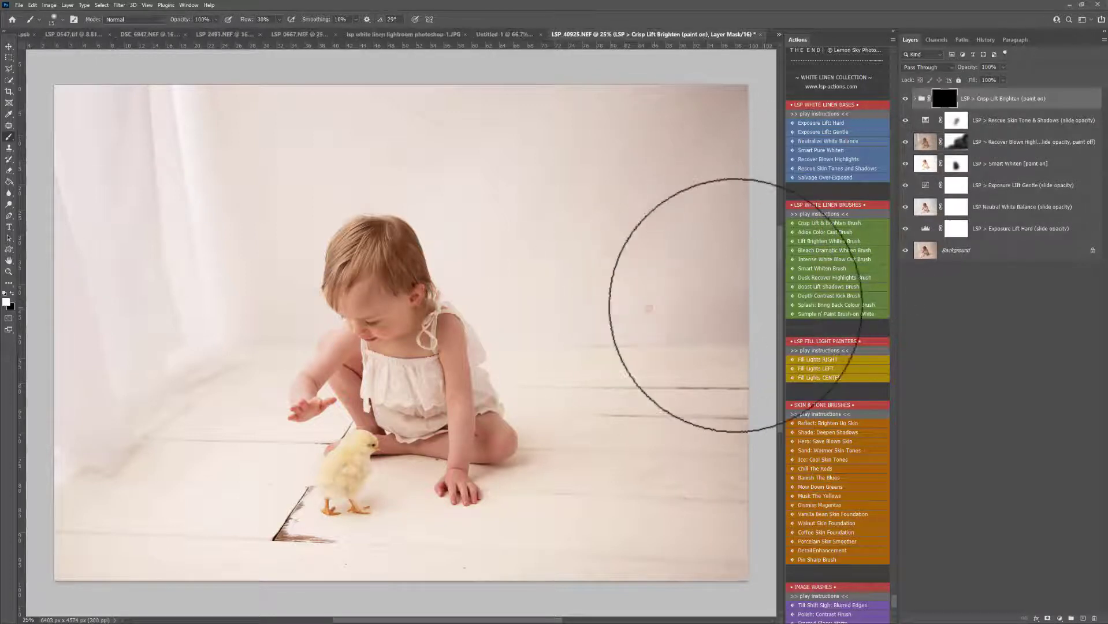
# Step: Paint brightening into the group's mask over the backdrop and floor with a larger brush
pyautogui.moveTo(734, 305)
pyautogui.mouseDown()
pyautogui.moveTo(562, 307)
pyautogui.moveTo(628, 293)
pyautogui.mouseUp()
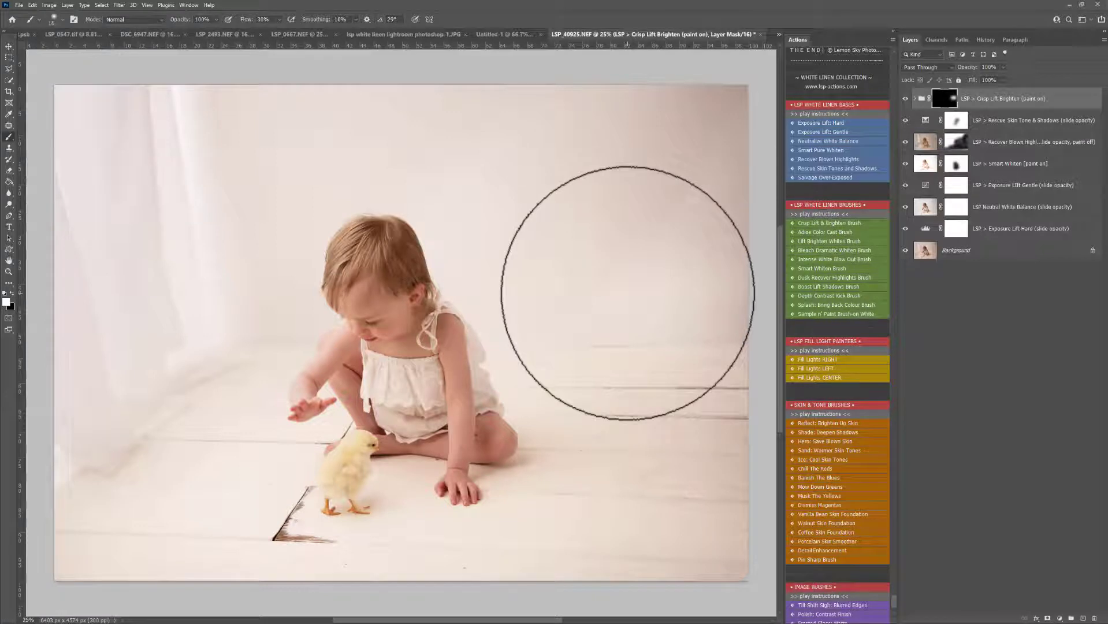
pyautogui.press(']')
pyautogui.press(']')
pyautogui.press(']')
pyautogui.press(']')
pyautogui.press(']')
pyautogui.press(']')
pyautogui.press(']')
pyautogui.press(']')
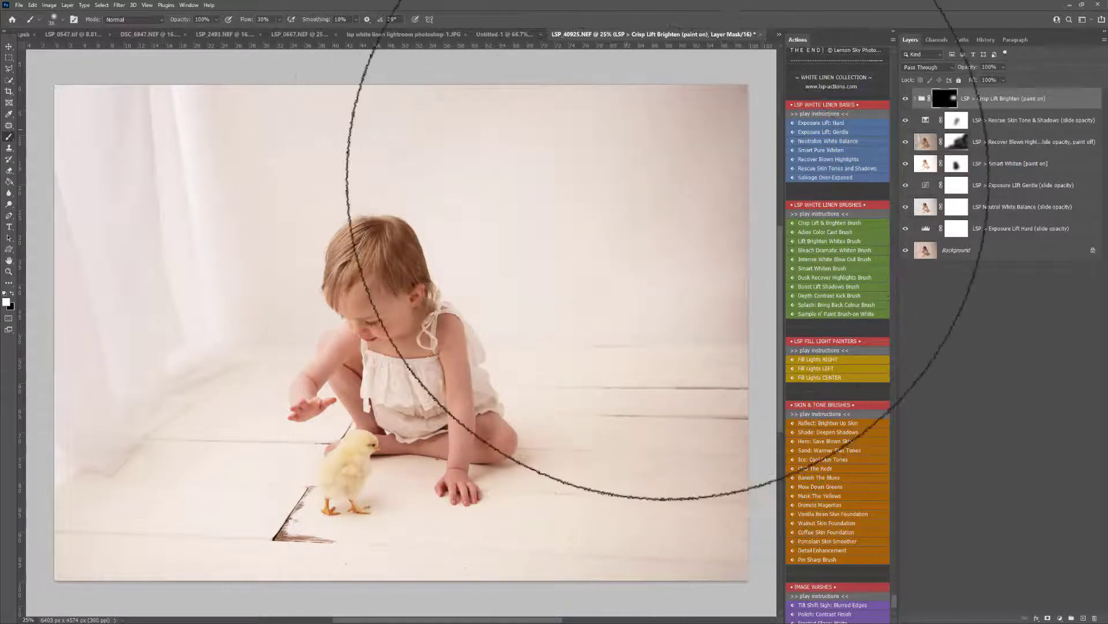
pyautogui.moveTo(699, 159)
pyautogui.mouseDown()
pyautogui.moveTo(664, 278)
pyautogui.moveTo(687, 283)
pyautogui.moveTo(675, 139)
pyautogui.mouseUp()
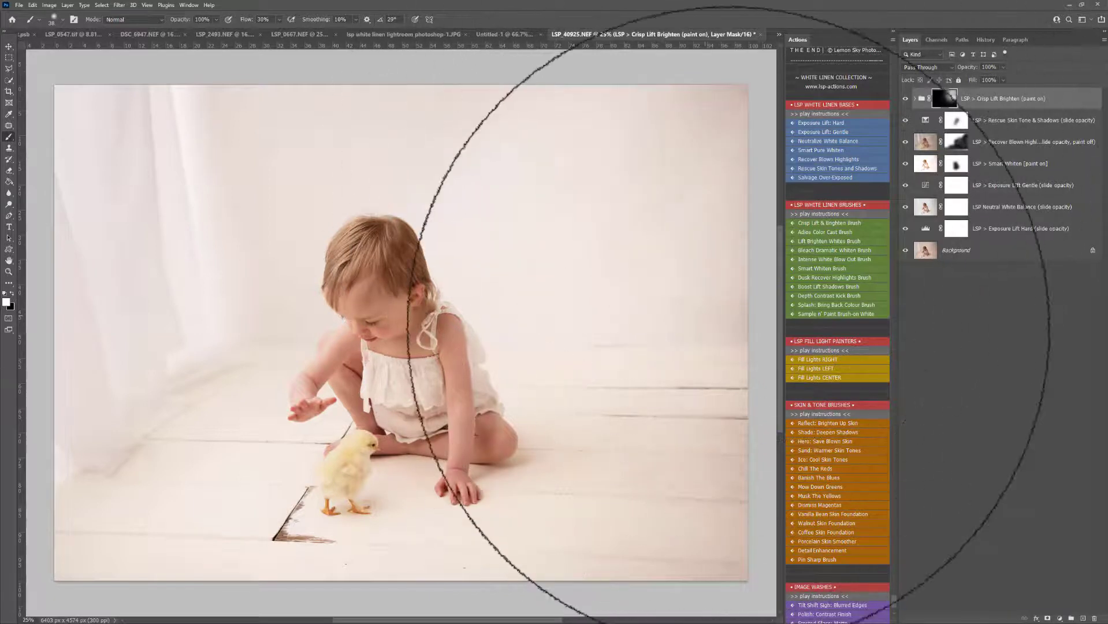
pyautogui.moveTo(450, 570)
pyautogui.mouseDown()
pyautogui.moveTo(164, 478)
pyautogui.moveTo(108, 345)
pyautogui.moveTo(215, 264)
pyautogui.moveTo(340, 129)
pyautogui.moveTo(559, 168)
pyautogui.moveTo(645, 144)
pyautogui.moveTo(705, 146)
pyautogui.moveTo(743, 104)
pyautogui.mouseUp()
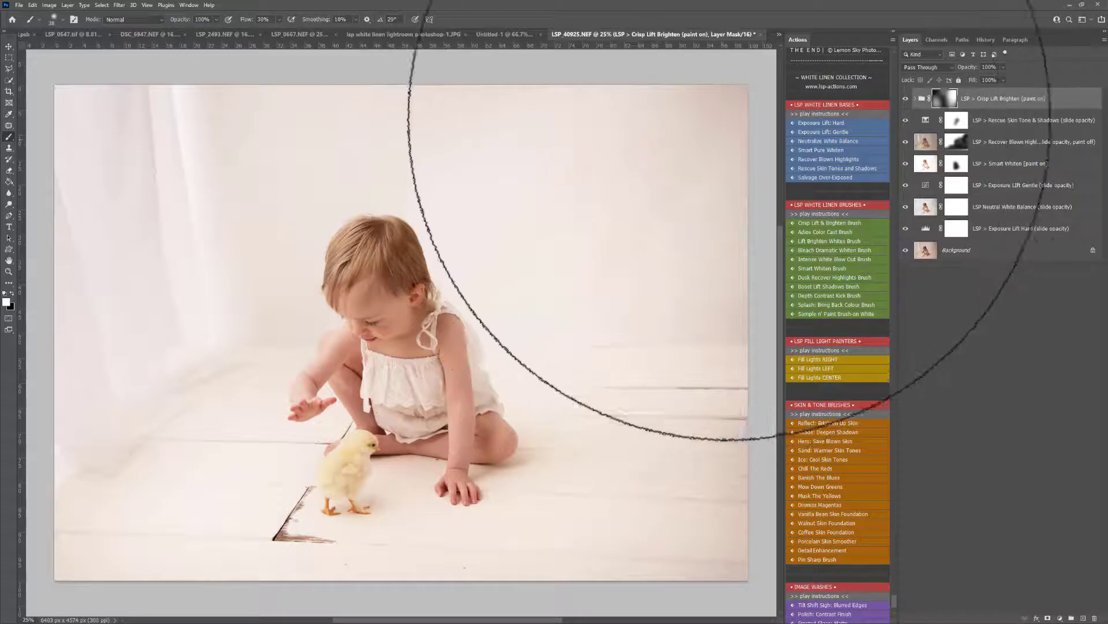
# Step: Add a Bleach: Dramatic Brighten group and paint the upper-right backdrop with a 2273 px brush
pyautogui.click(822, 259)
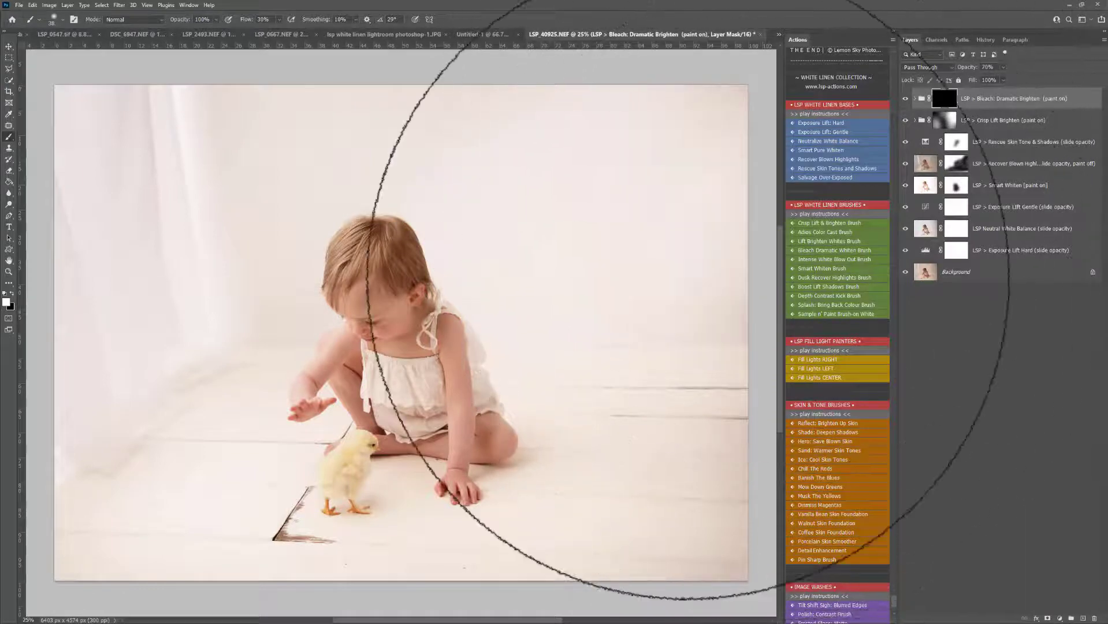
pyautogui.moveTo(689, 280)
pyautogui.mouseDown()
pyautogui.moveTo(720, 40)
pyautogui.moveTo(680, 49)
pyautogui.moveTo(717, 74)
pyautogui.moveTo(659, 75)
pyautogui.mouseUp()
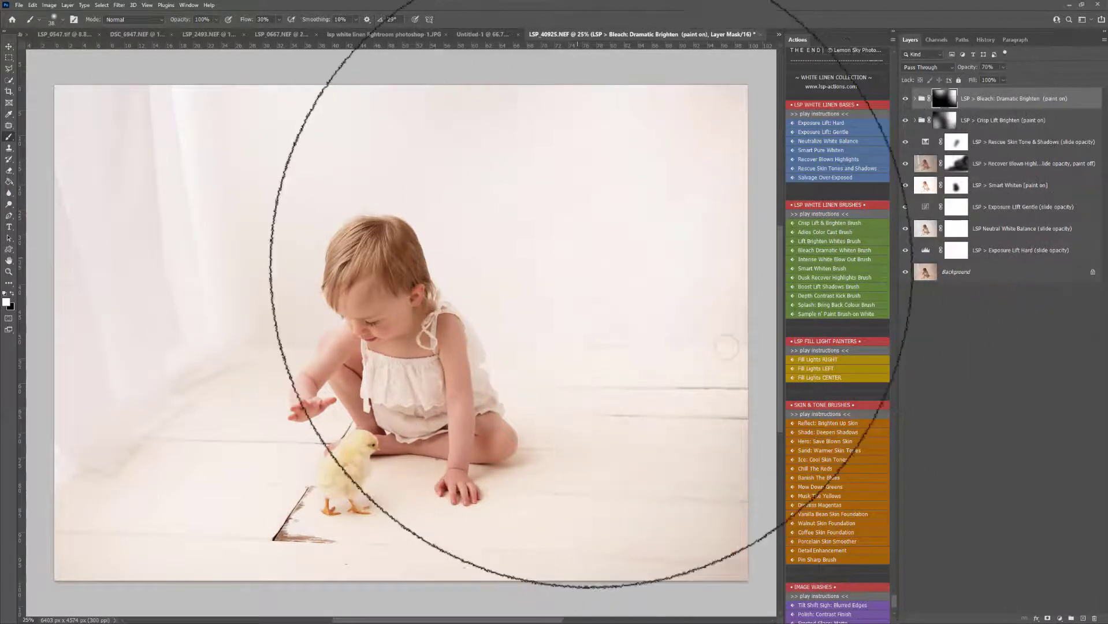
pyautogui.rightClick(578, 256)
pyautogui.moveTo(680, 282); pyautogui.dragTo(679, 282)
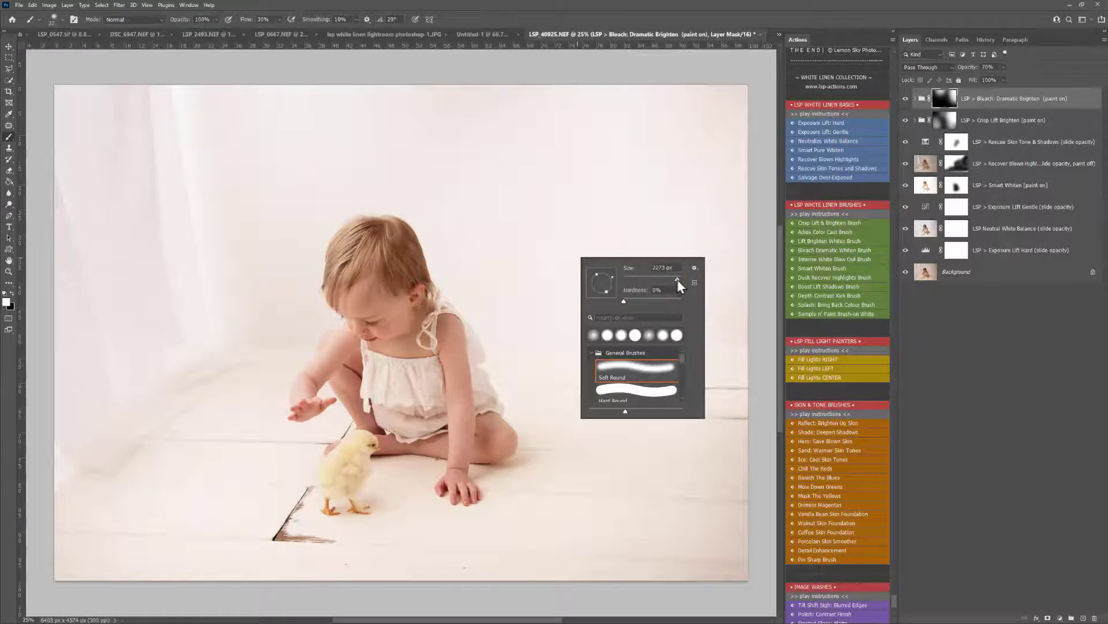
pyautogui.click(951, 103)
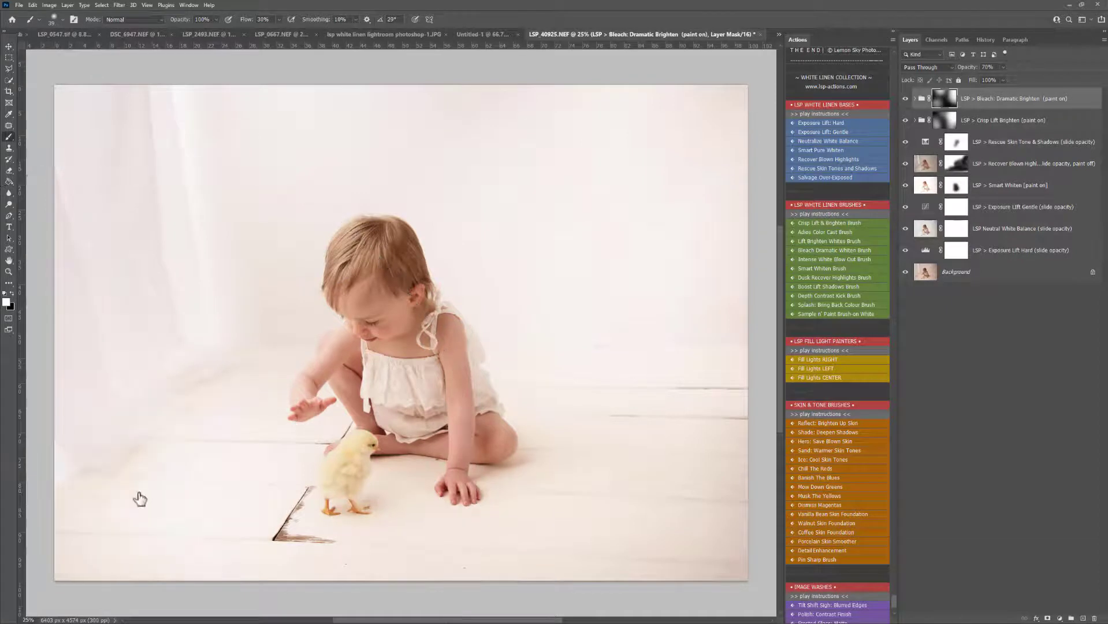
# Step: Discard a trial Intense White Blow Out group, then paint a Smart Whiten group and raise its opacity
pyautogui.click(818, 267)
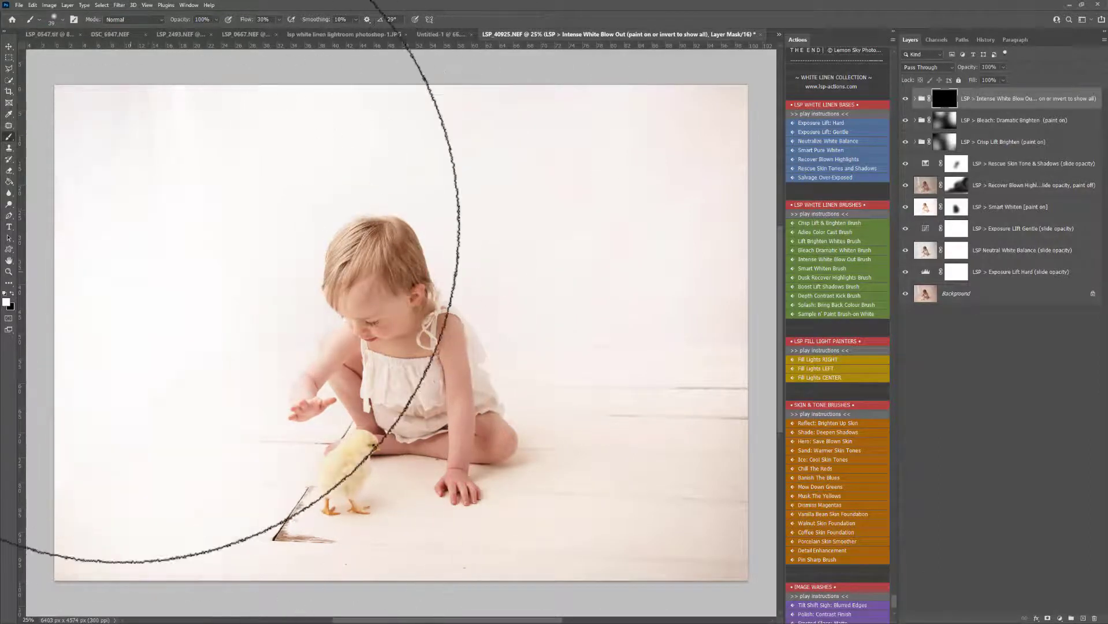
pyautogui.moveTo(1028, 102); pyautogui.dragTo(1094, 619)
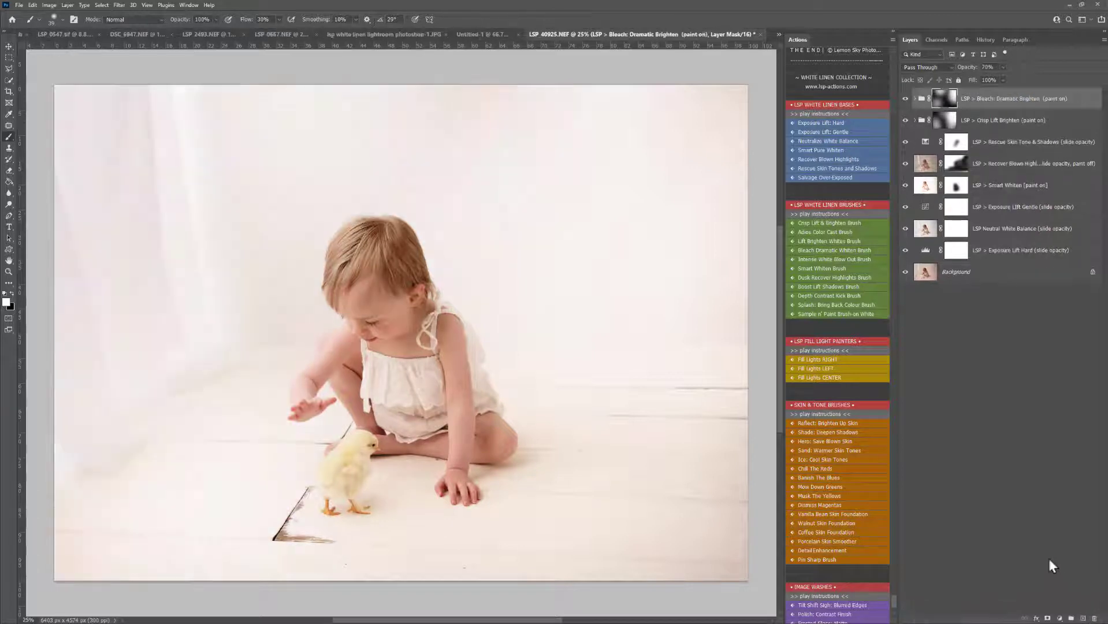
pyautogui.click(833, 270)
pyautogui.moveTo(717, 433)
pyautogui.mouseDown()
pyautogui.moveTo(630, 470)
pyautogui.moveTo(643, 465)
pyautogui.moveTo(147, 494)
pyautogui.moveTo(171, 421)
pyautogui.moveTo(107, 346)
pyautogui.mouseUp()
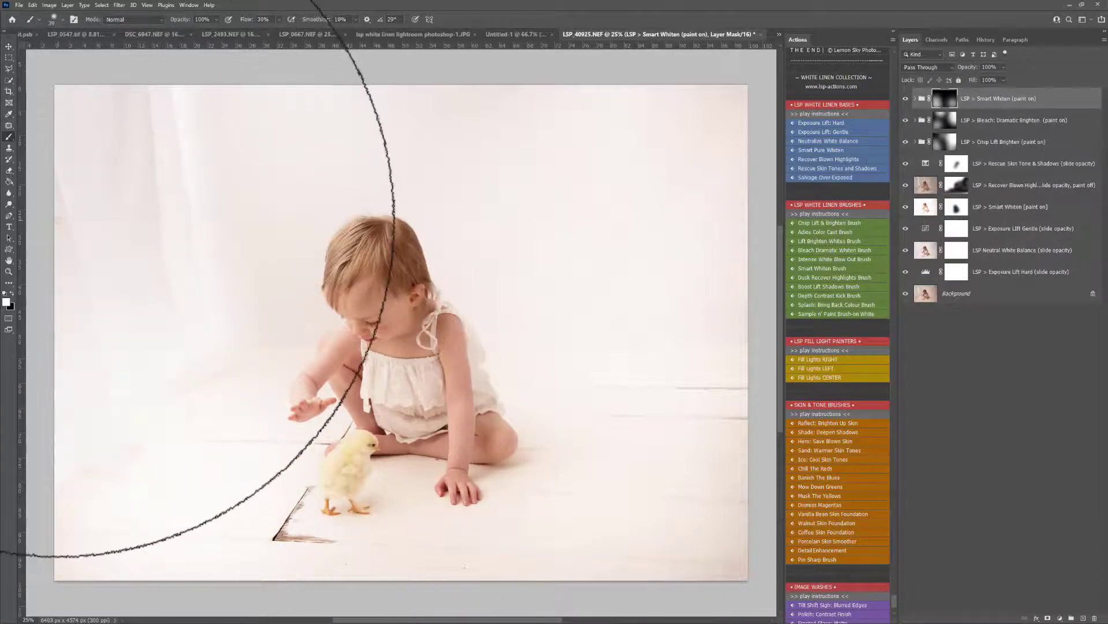
pyautogui.moveTo(647, 417); pyautogui.dragTo(676, 447)
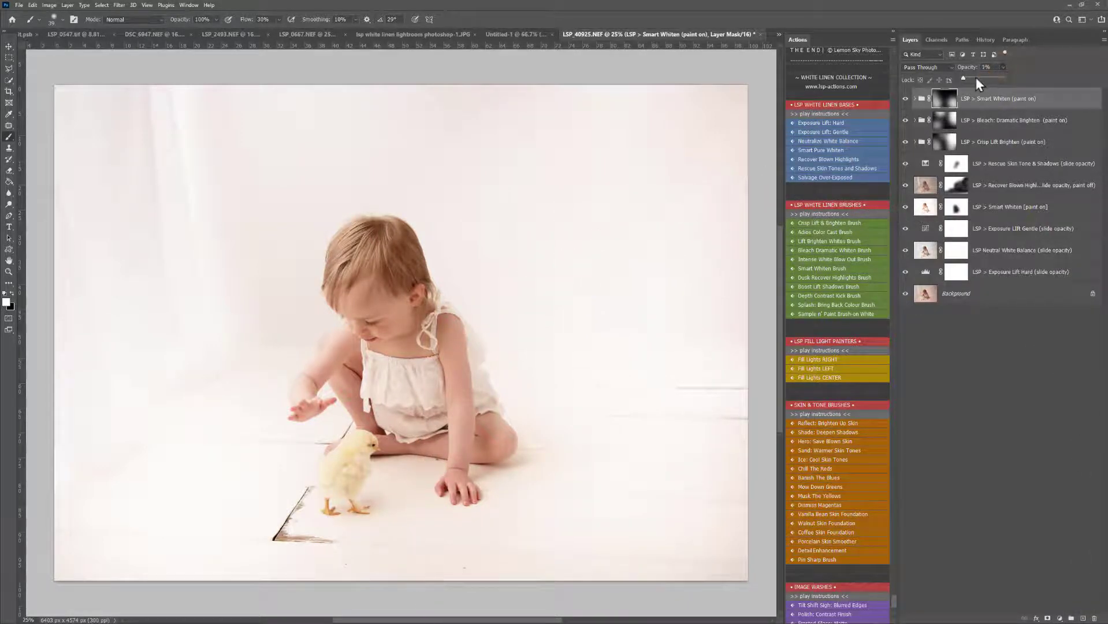
pyautogui.click(976, 79)
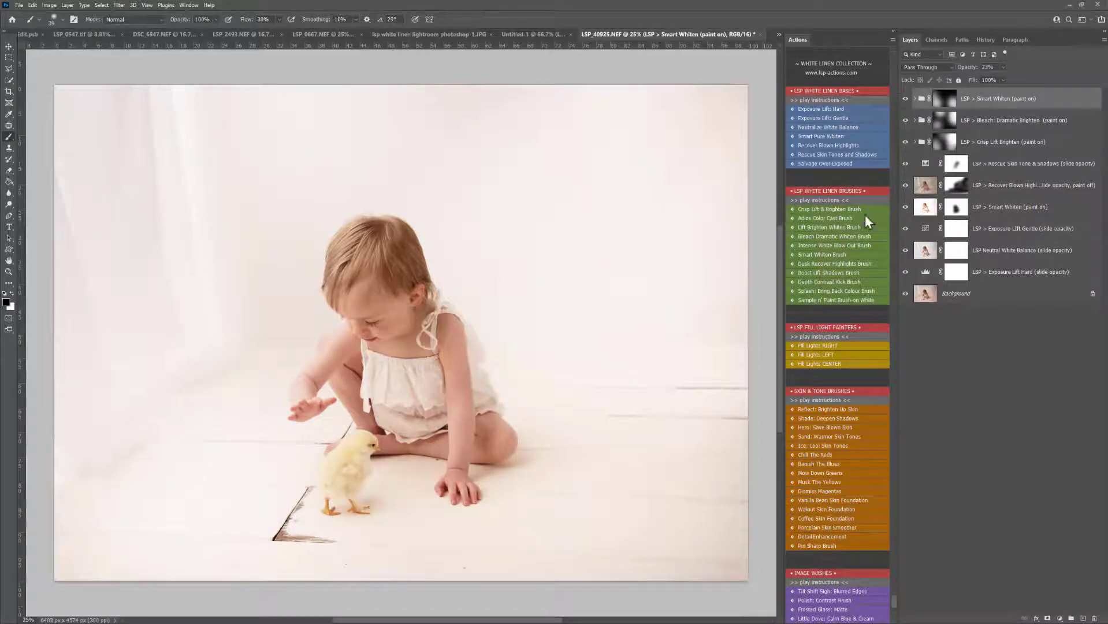
# Step: Add a Dusk: Recover Highlights group and paint a highlight-recovery spot with a 3636 px brush
pyautogui.click(824, 264)
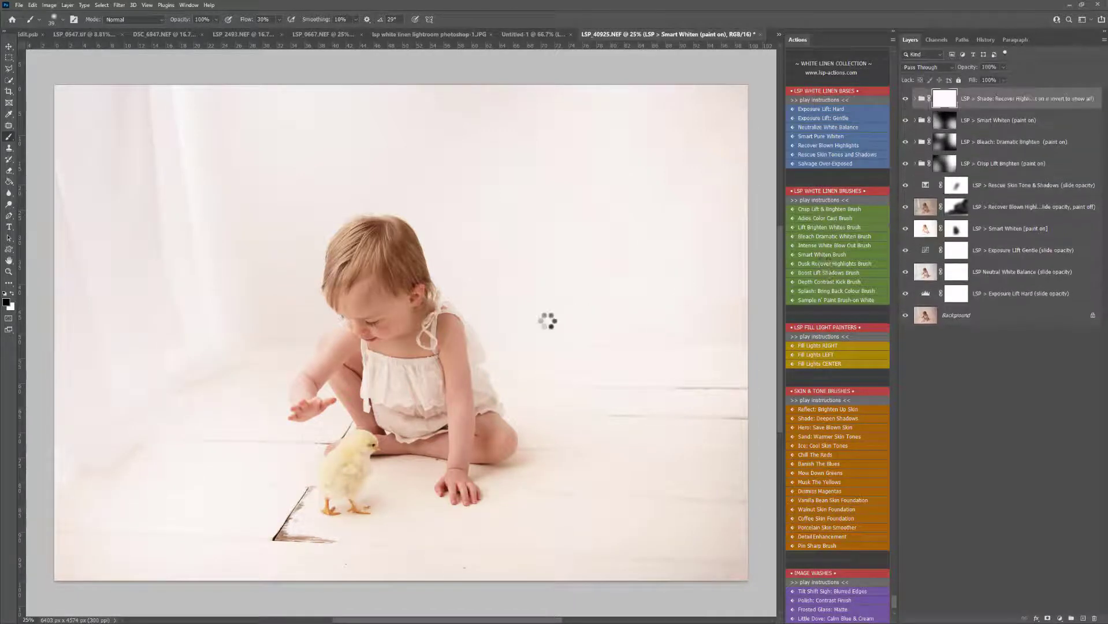
pyautogui.rightClick(548, 318)
pyautogui.moveTo(653, 342); pyautogui.dragTo(649, 343)
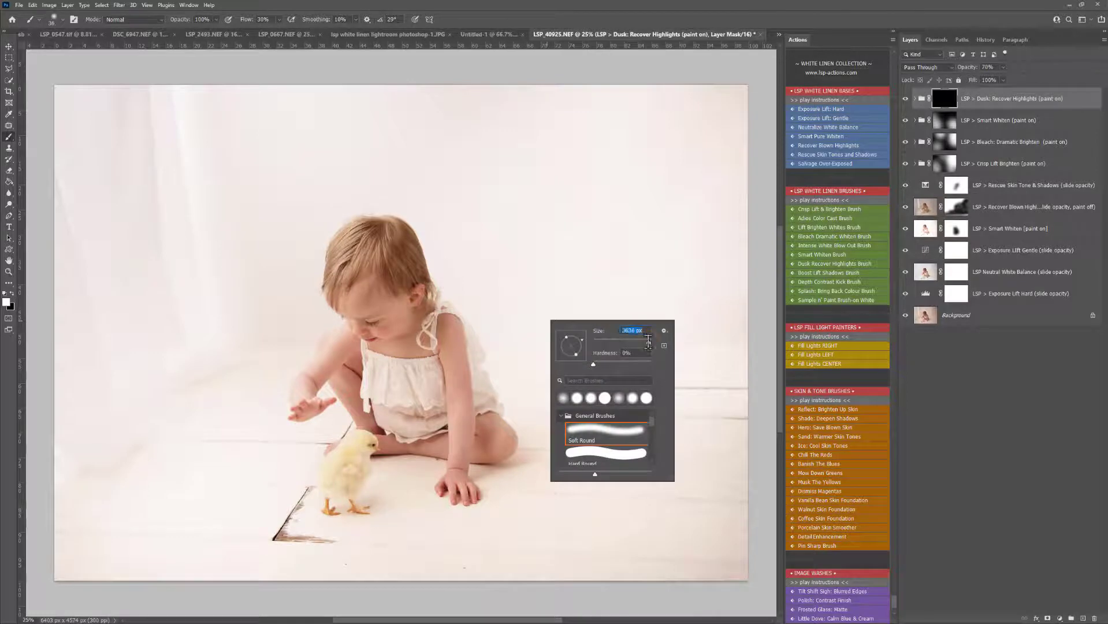
pyautogui.press('Return')
pyautogui.click(191, 248)
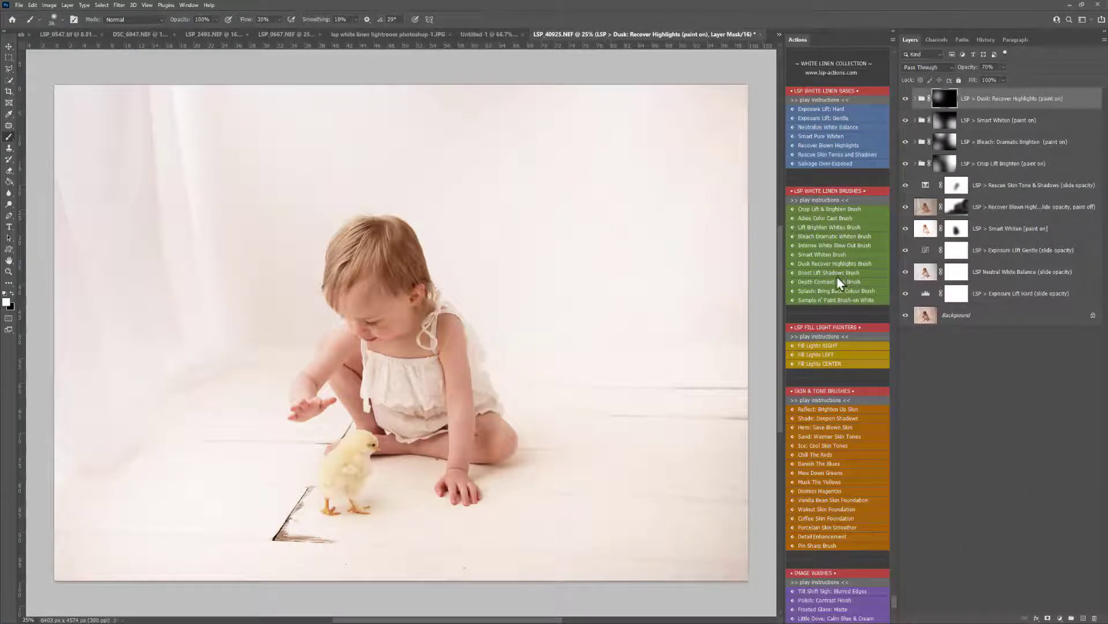
# Step: Paint in Depth: Contrast Kick and Splash: Bring Back Colour groups, lowering Splash to 26% opacity
pyautogui.click(821, 283)
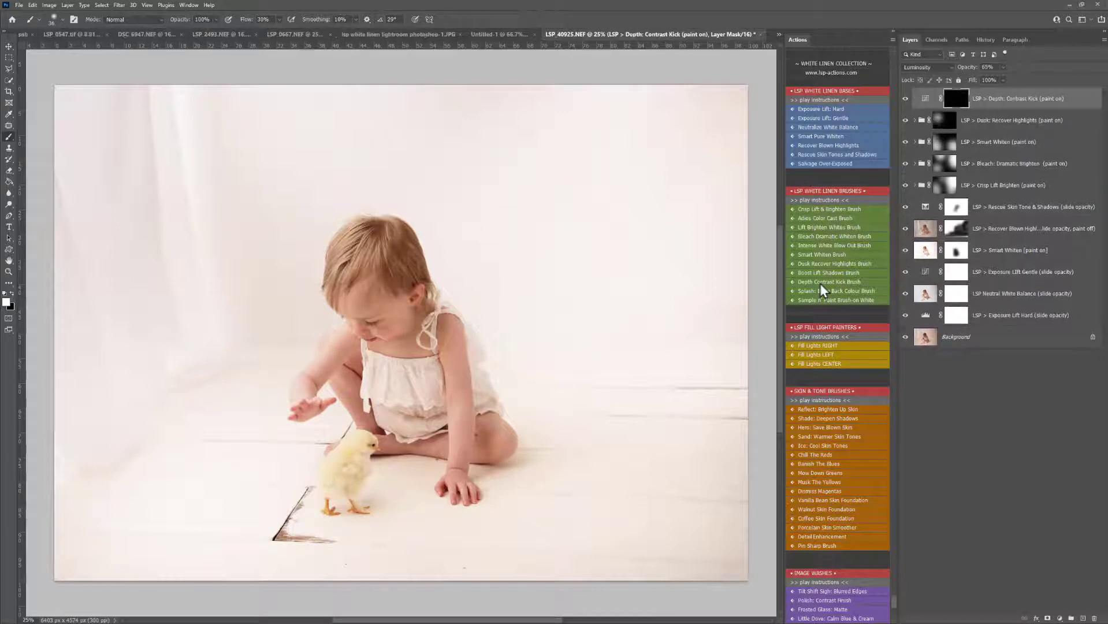
pyautogui.click(451, 398)
pyautogui.click(825, 292)
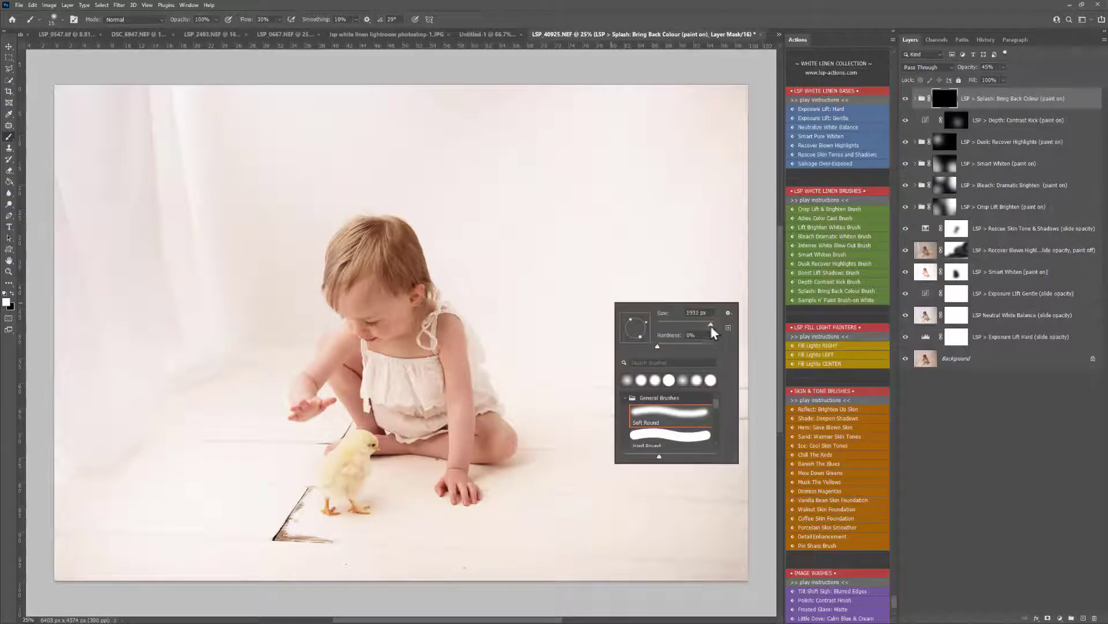
pyautogui.click(381, 439)
pyautogui.moveTo(354, 465); pyautogui.dragTo(369, 450)
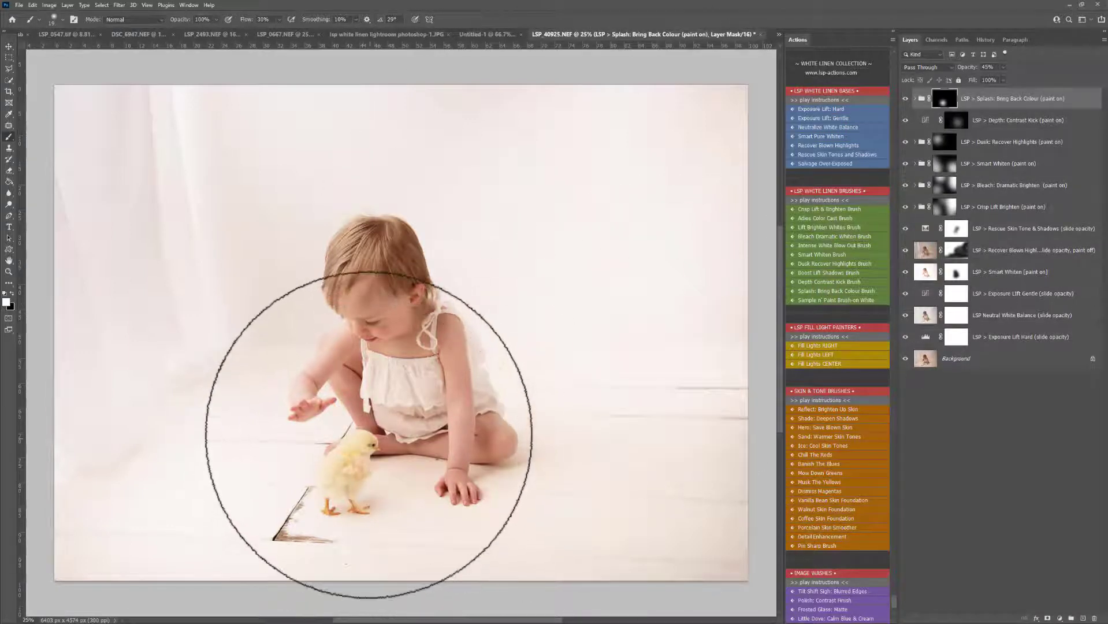
pyautogui.moveTo(365, 398); pyautogui.dragTo(386, 401)
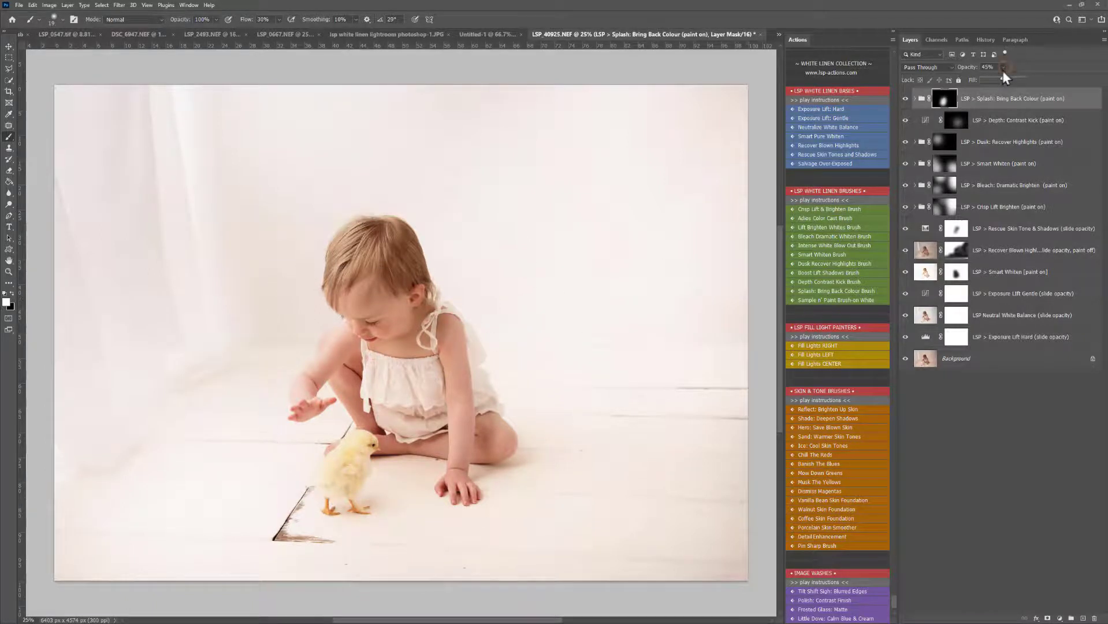
pyautogui.click(985, 103)
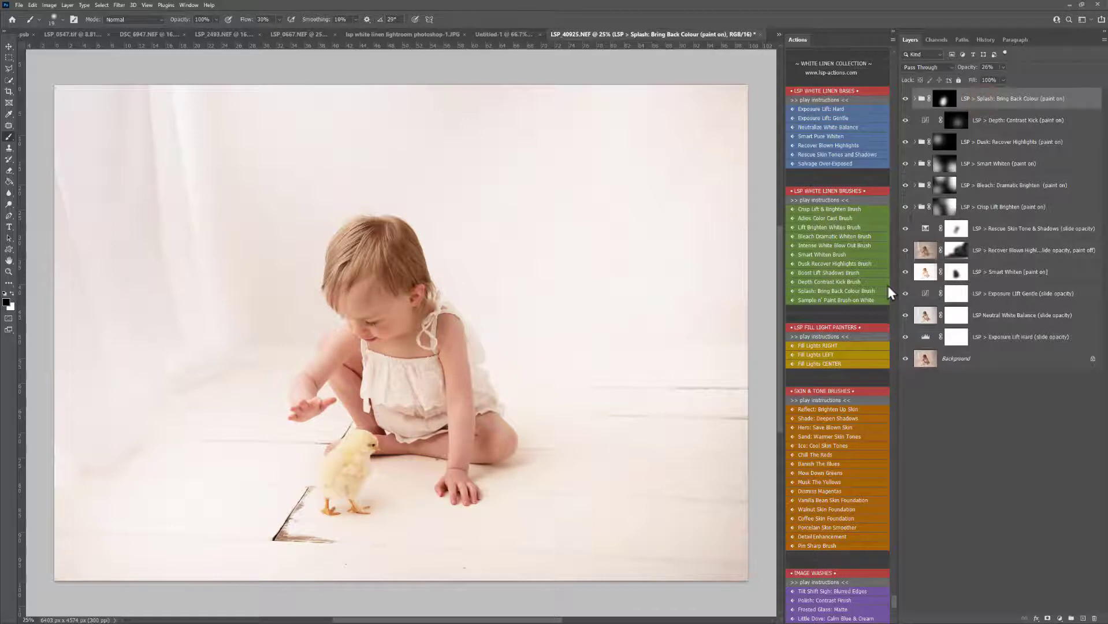
pyautogui.click(823, 335)
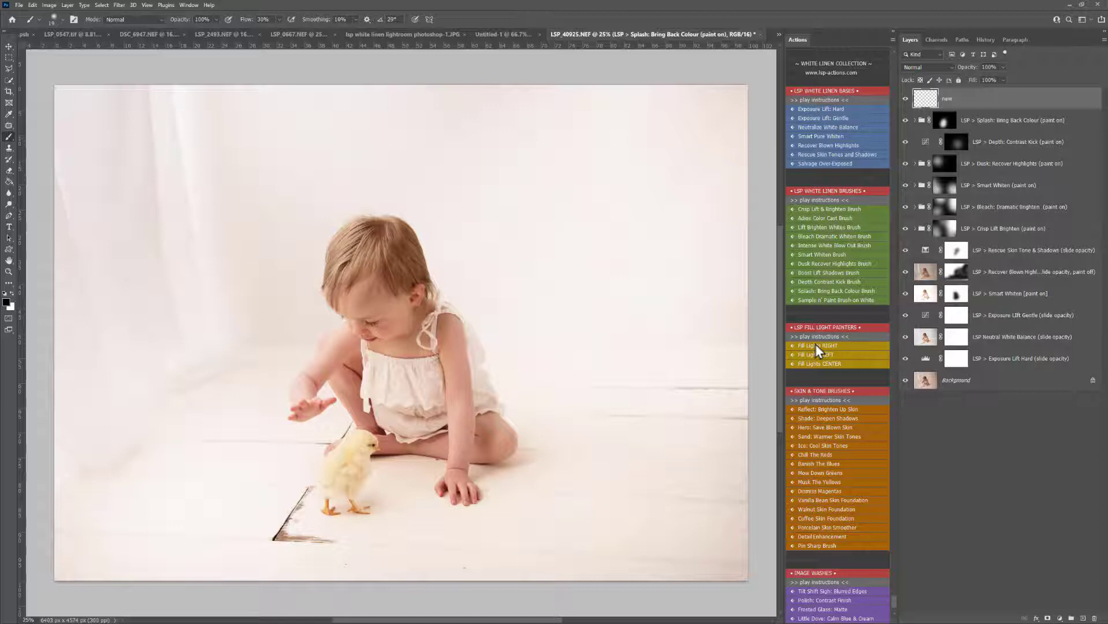
pyautogui.click(809, 300)
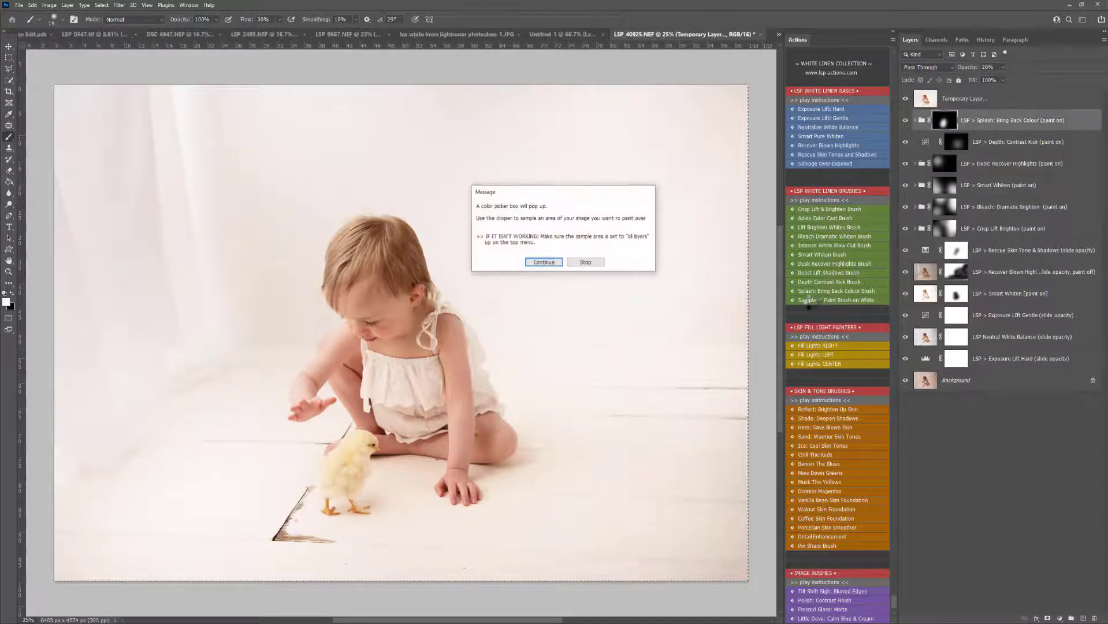
pyautogui.click(546, 263)
pyautogui.click(459, 155)
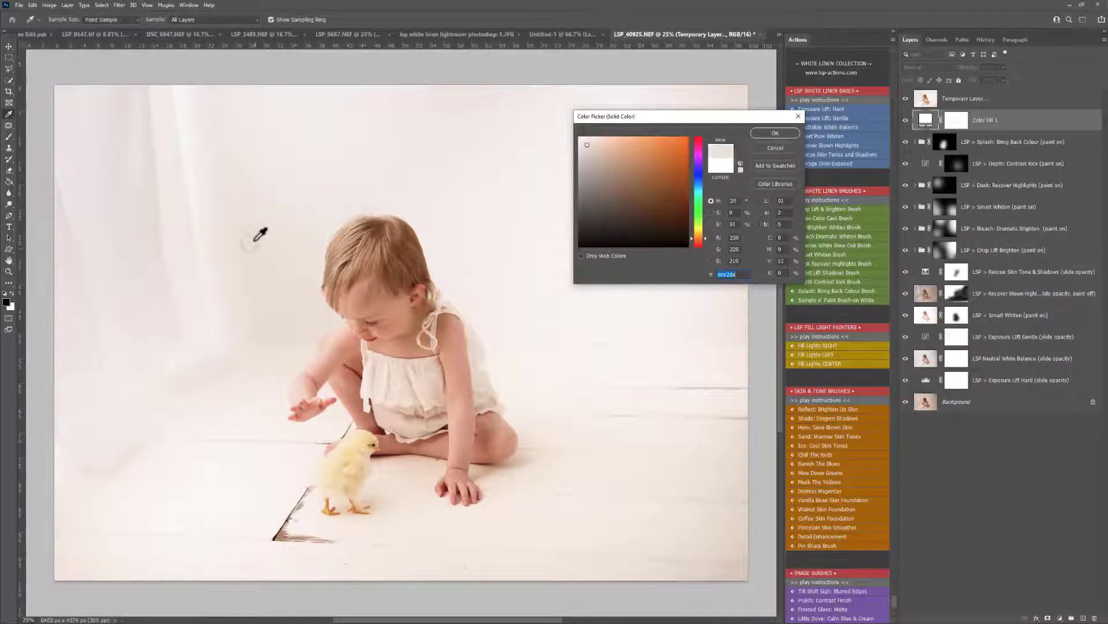
pyautogui.click(299, 197)
pyautogui.click(762, 134)
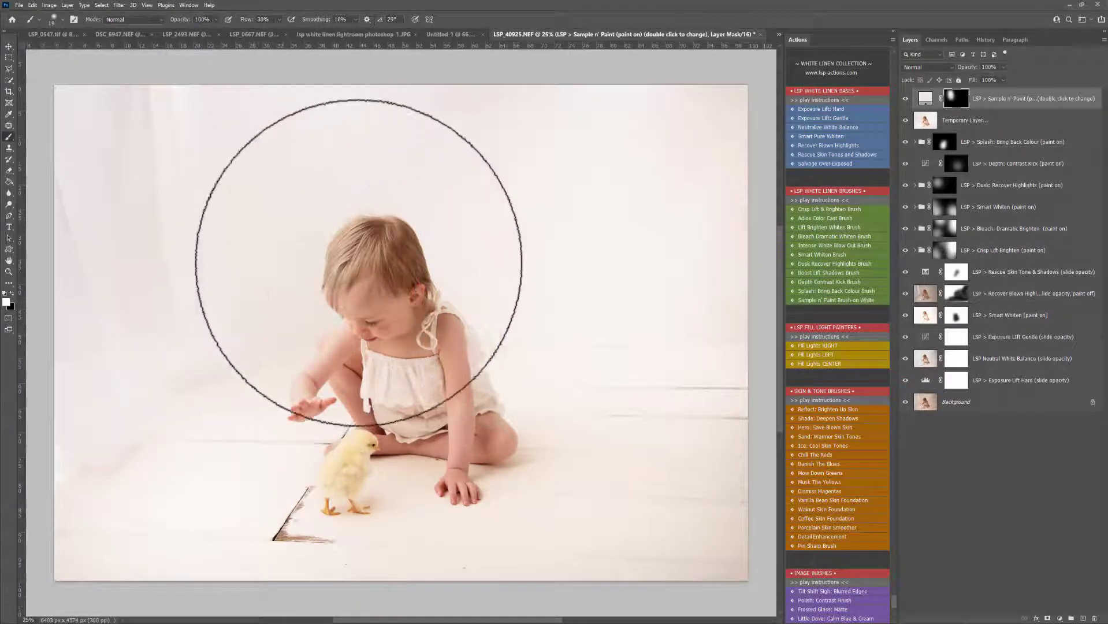
pyautogui.press('[')
pyautogui.press('[')
pyautogui.press('[')
pyautogui.press('[')
pyautogui.press('[')
pyautogui.press('[')
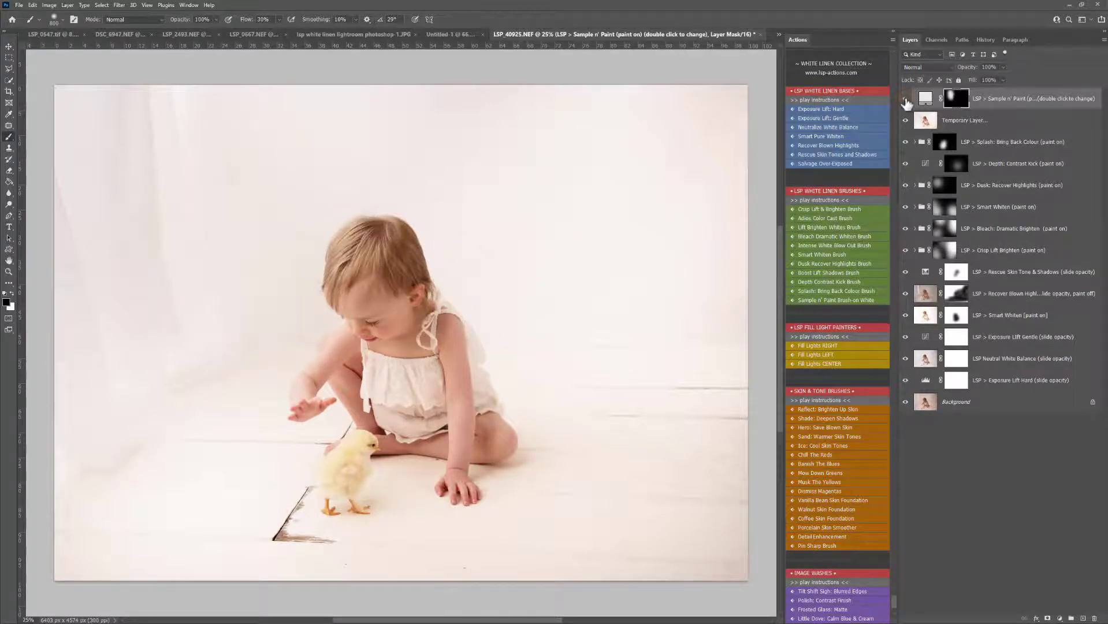
pyautogui.scroll(-2, 814, 299)
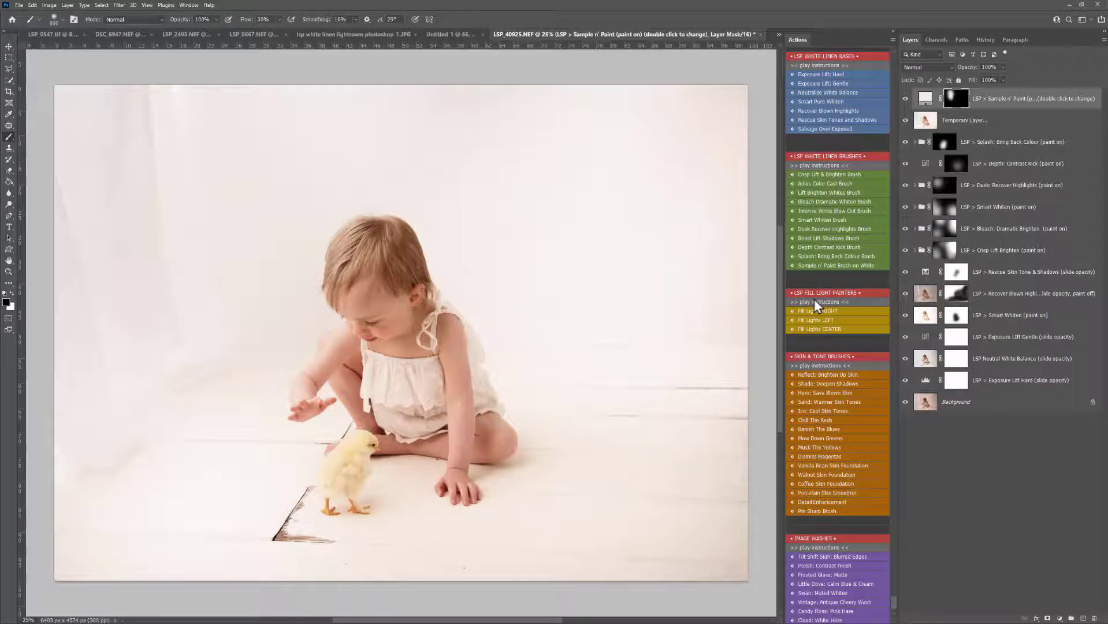
# Step: Read the fill-light instructions and add a Fill Light LEFT layer
pyautogui.click(814, 300)
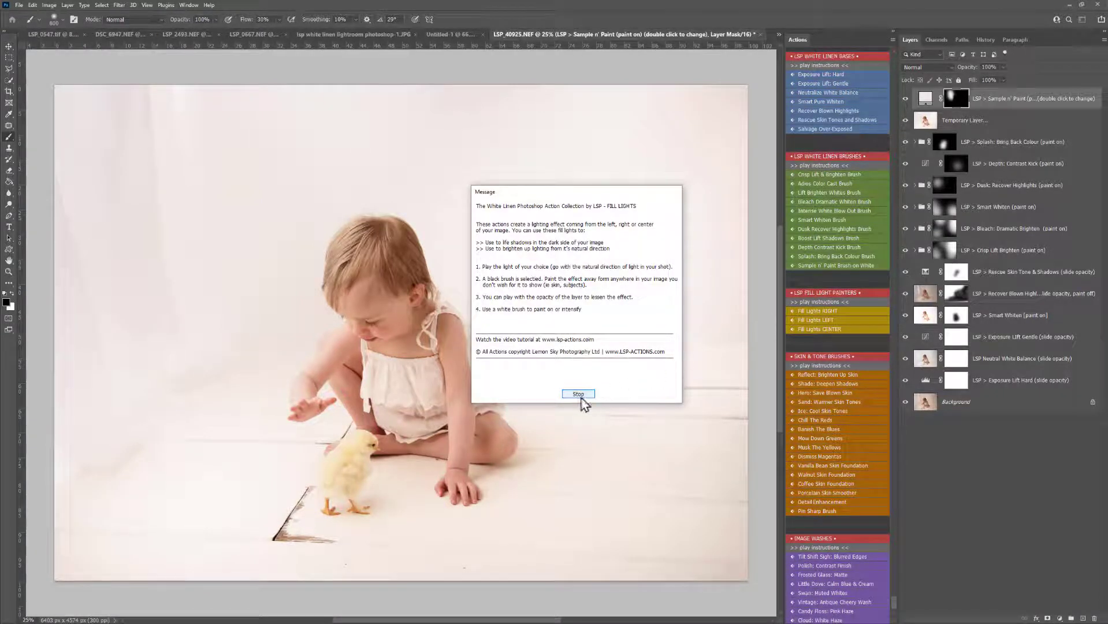
pyautogui.click(578, 394)
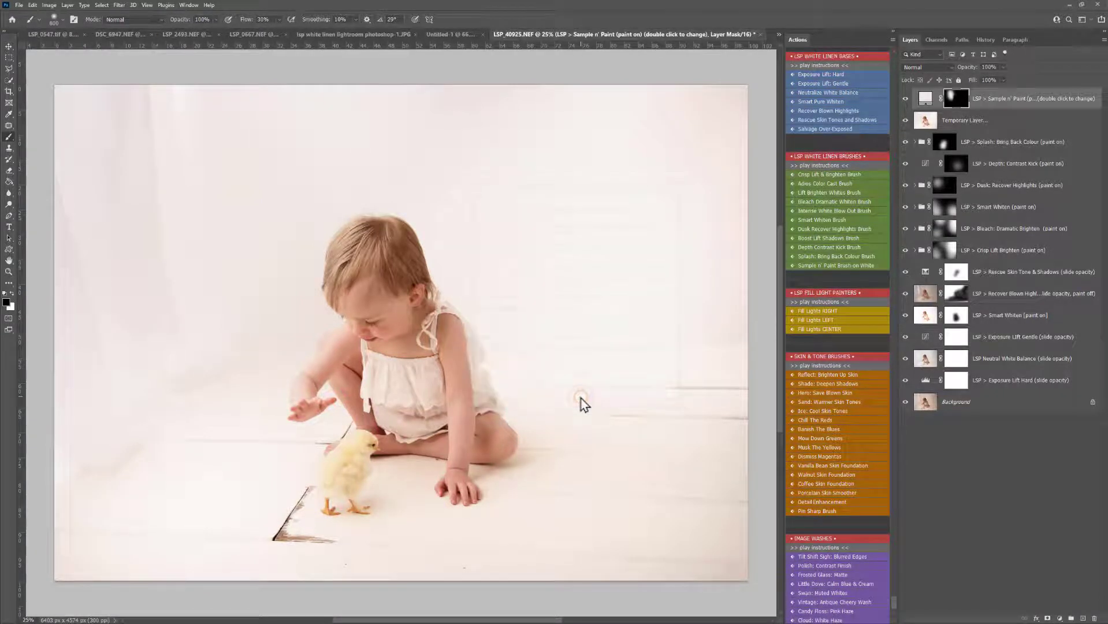
pyautogui.click(811, 311)
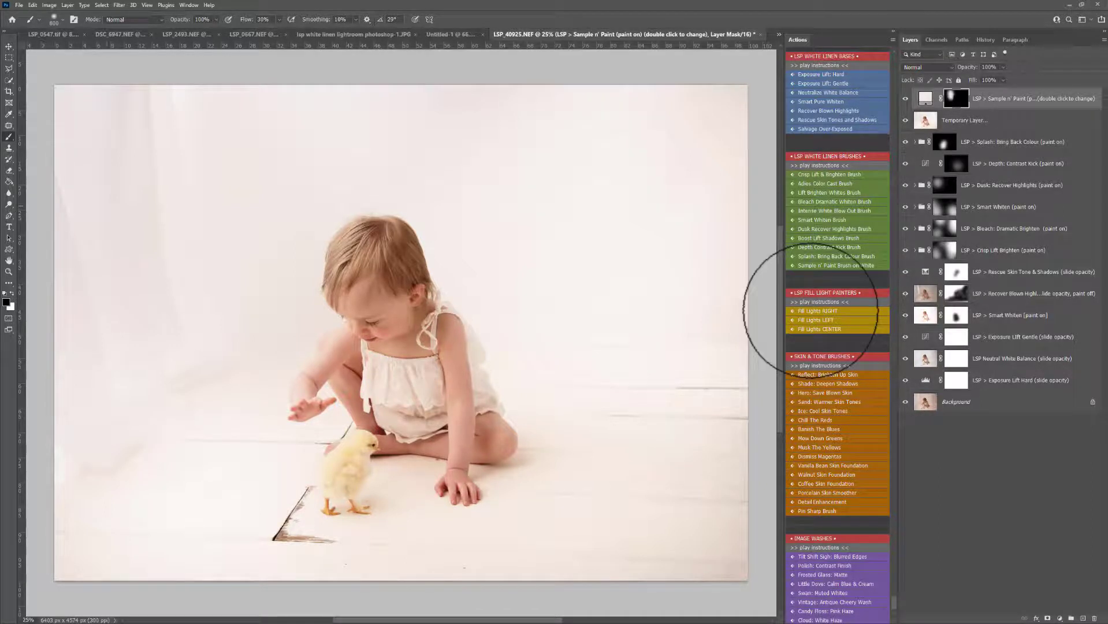
pyautogui.click(811, 323)
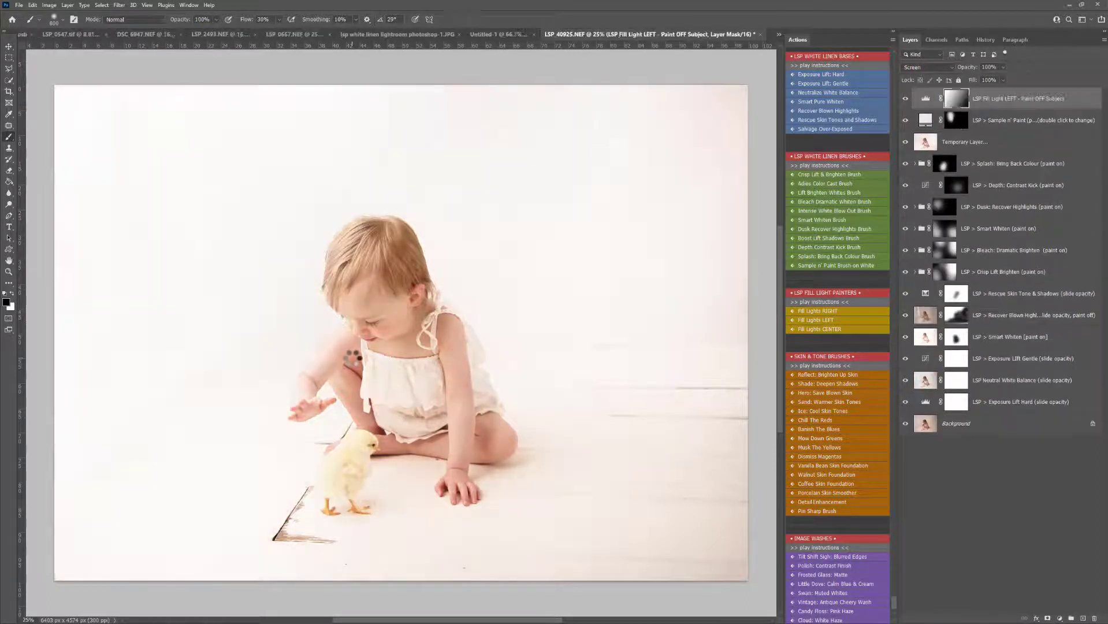
# Step: Paint the Fill Light LEFT mask across the image with an enlarged brush and set 13% opacity
pyautogui.rightClick(396, 365)
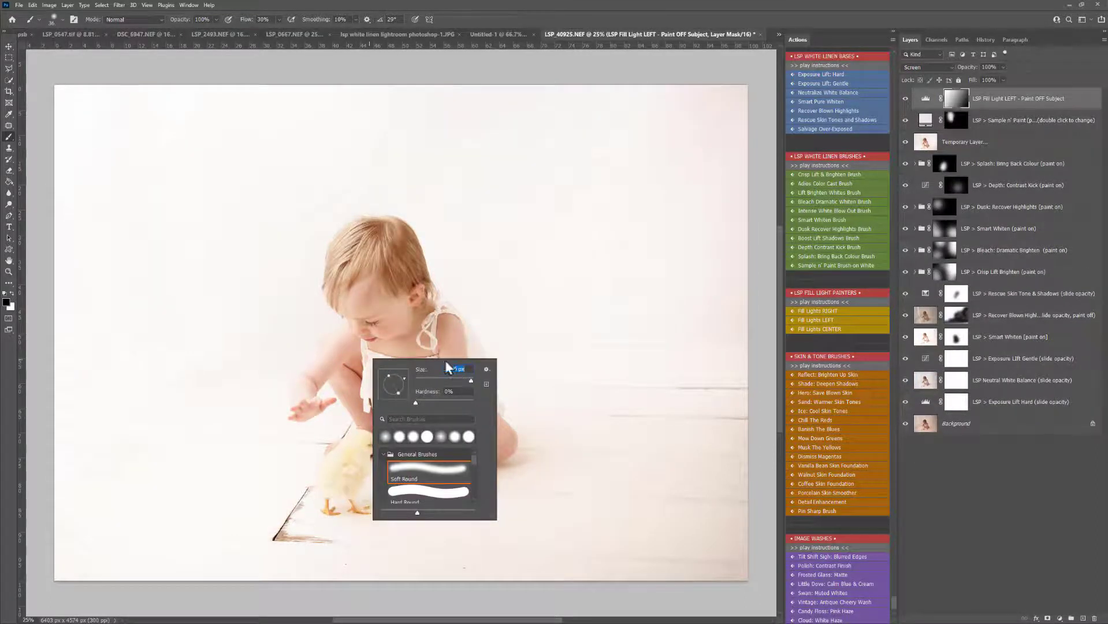
pyautogui.press('Return')
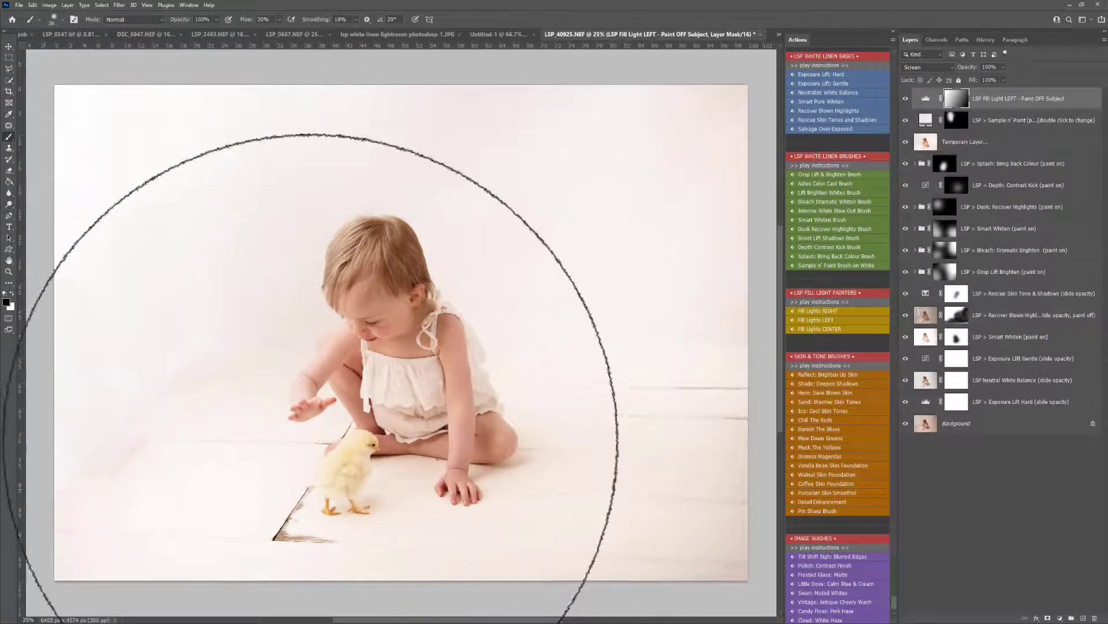
pyautogui.moveTo(751, 81); pyautogui.dragTo(544, 471)
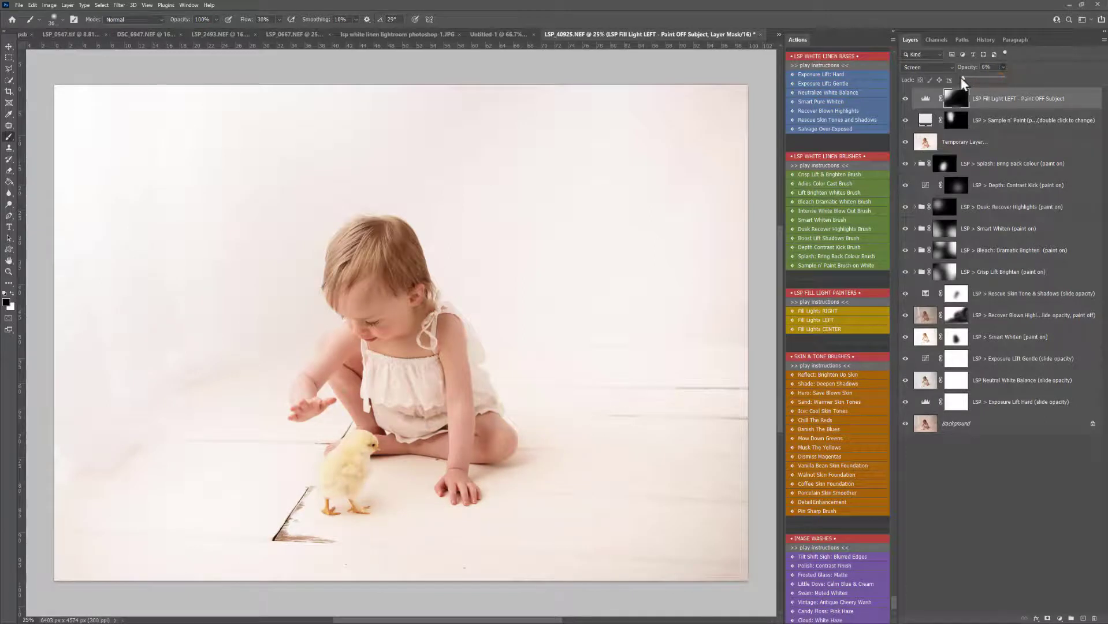
pyautogui.moveTo(962, 78); pyautogui.dragTo(967, 78)
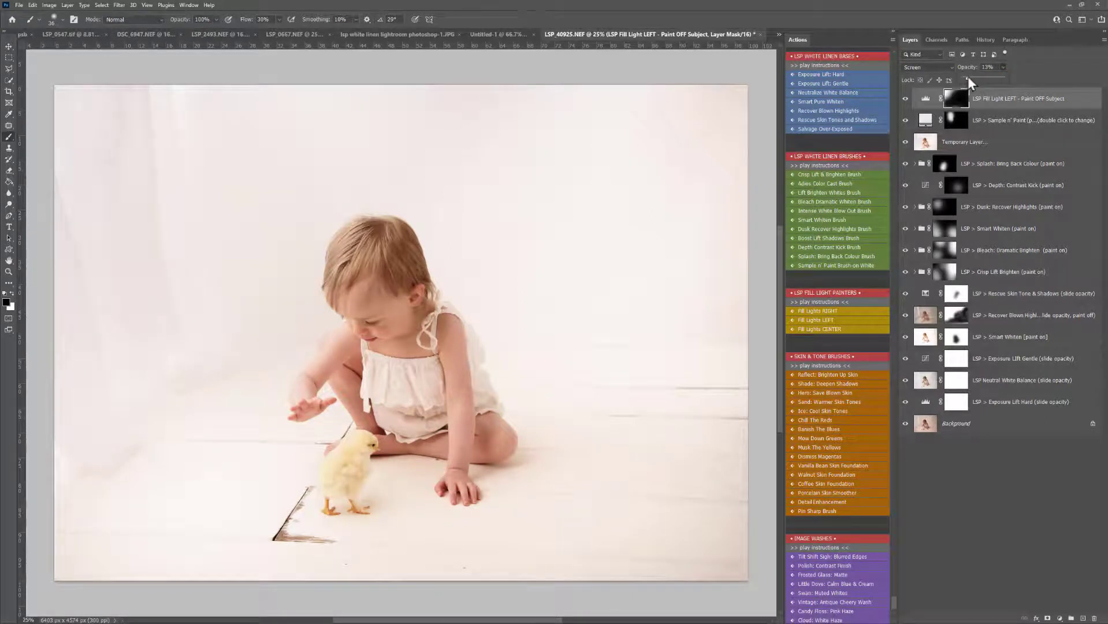
# Step: Hide Fill Light LEFT, then add a Fill Light RIGHT layer and paint its mask
pyautogui.click(839, 311)
pyautogui.click(906, 100)
pyautogui.click(829, 312)
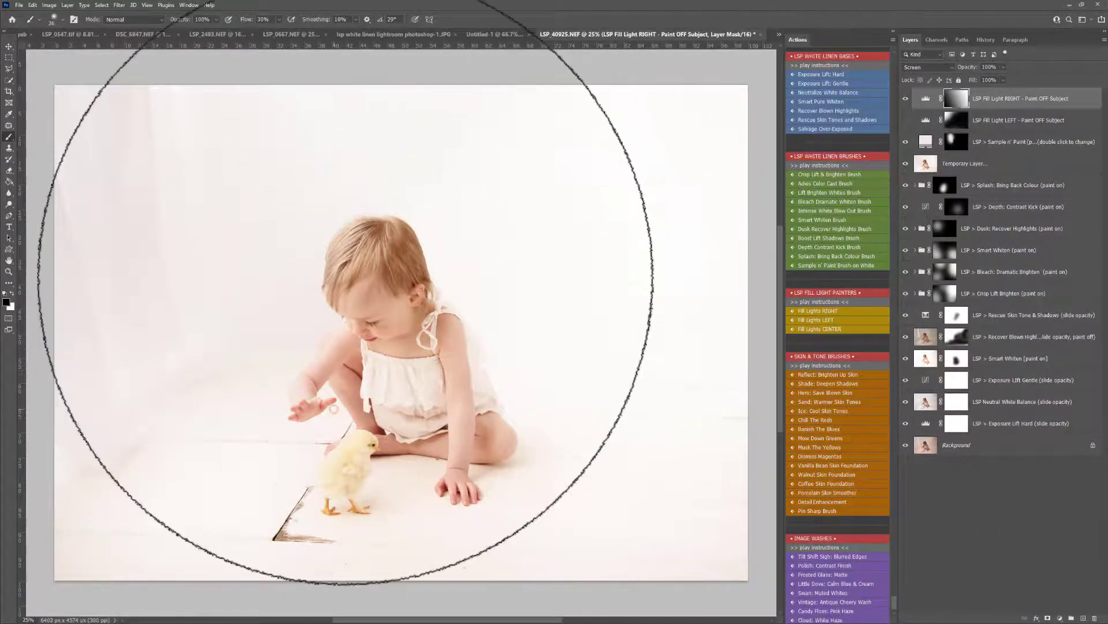
pyautogui.moveTo(347, 189); pyautogui.dragTo(284, 455)
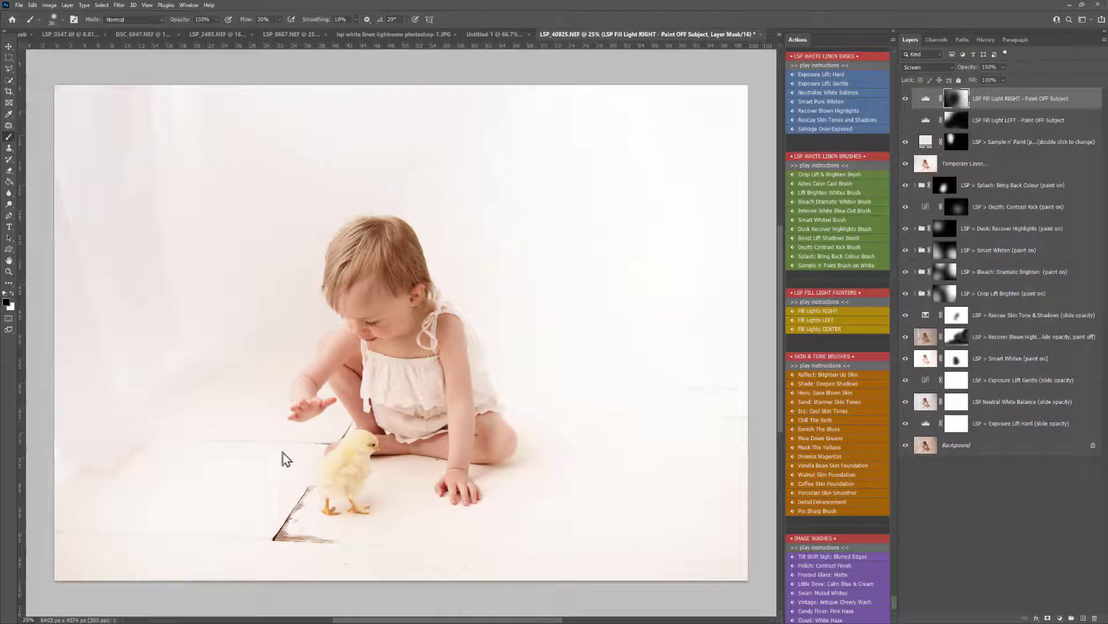
# Step: Select both fill light layers and delete them
pyautogui.click(990, 101)
pyautogui.keyDown('shift'); pyautogui.click(996, 119); pyautogui.keyUp('shift')
pyautogui.moveTo(1031, 122)
pyautogui.mouseDown()
pyautogui.moveTo(1040, 578)
pyautogui.moveTo(1094, 619)
pyautogui.mouseUp()
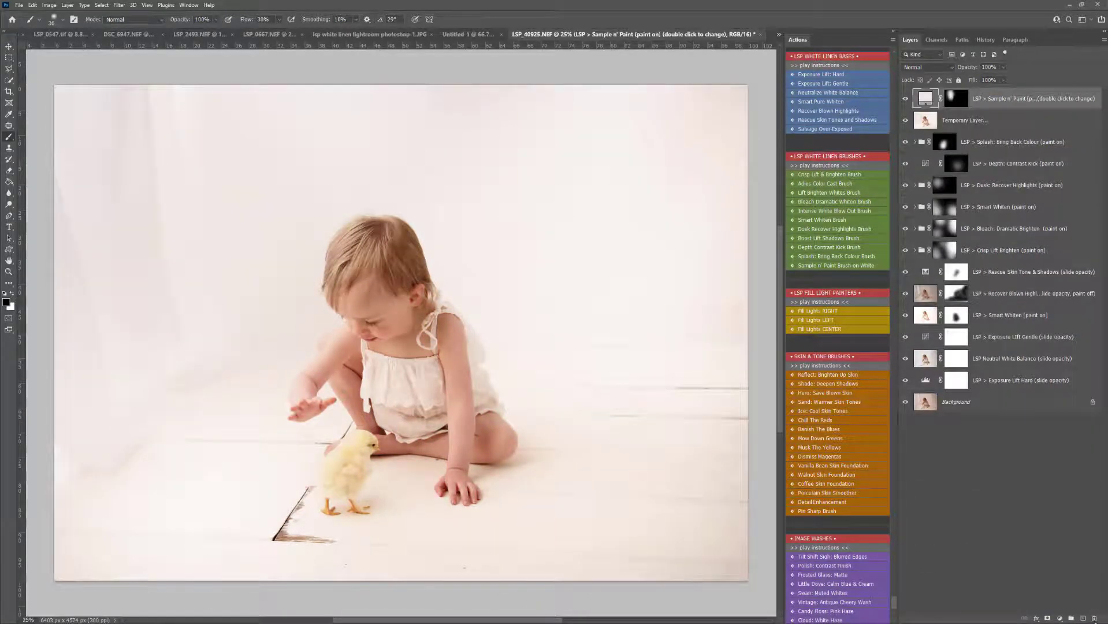
# Step: Zoom in on the child's face, then zoom back out to about 41% to see child and chick
pyautogui.scroll(-2, 838, 347)
pyautogui.press('z')
pyautogui.moveTo(372, 321); pyautogui.dragTo(409, 338)
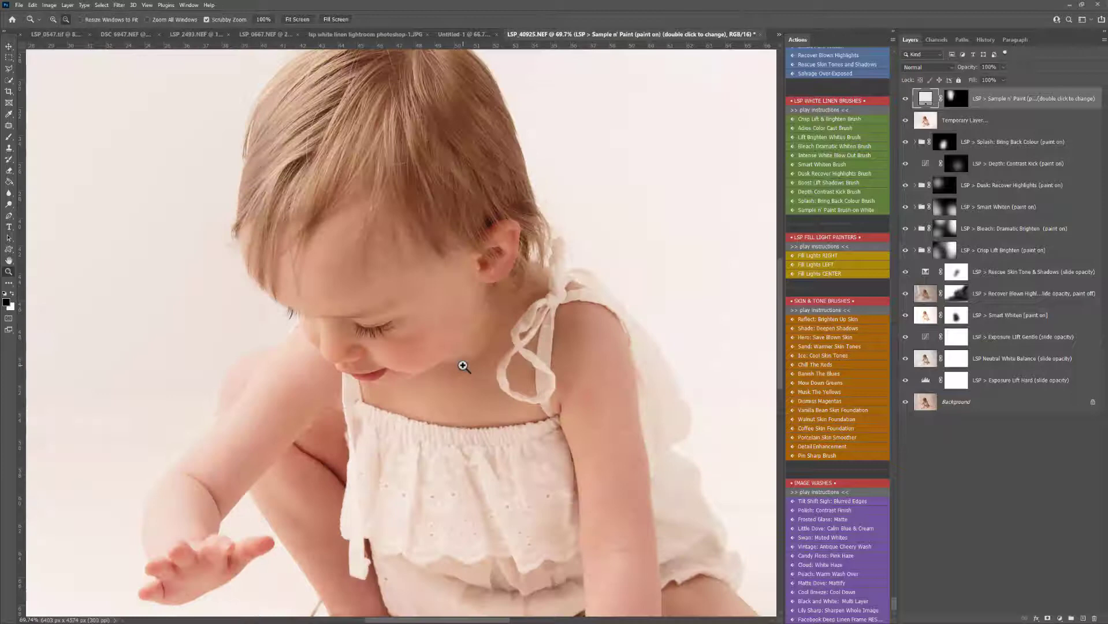
pyautogui.scroll(-3, 527, 370)
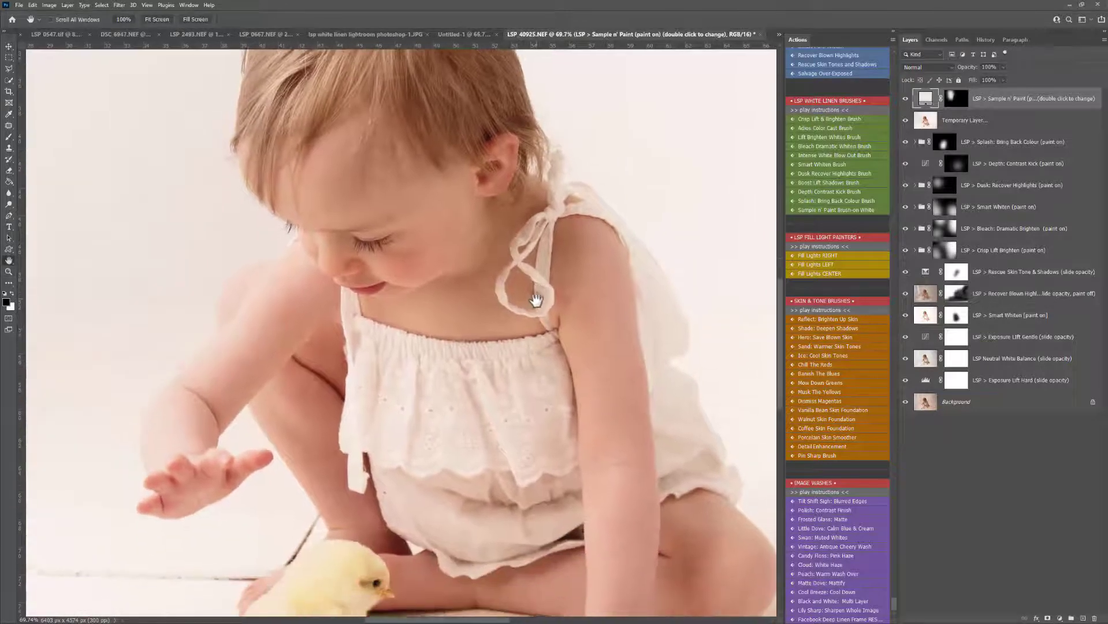
pyautogui.moveTo(523, 300); pyautogui.dragTo(502, 292)
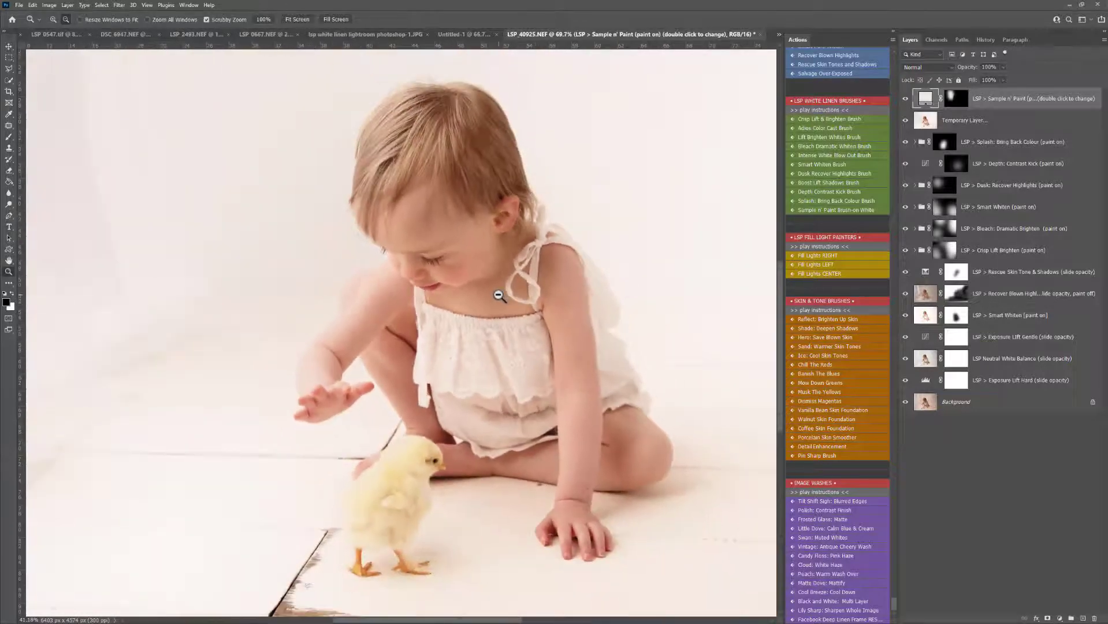
pyautogui.scroll(1, 520, 323)
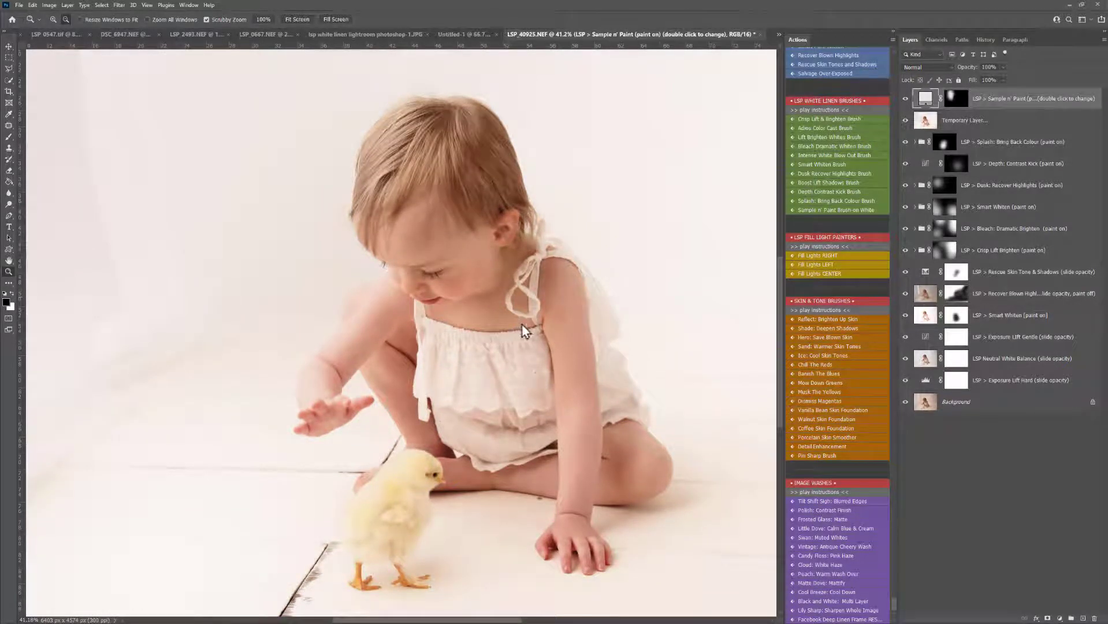
# Step: Add a Hero Skin Tone Saver group, paint it onto the child's arm, and set 29% opacity
pyautogui.click(838, 339)
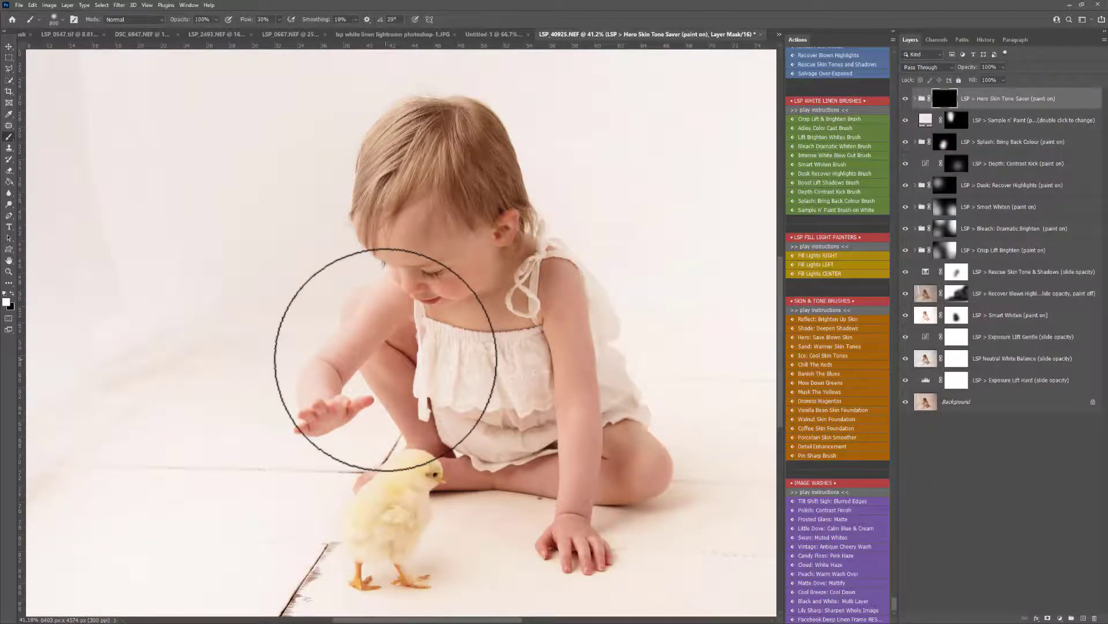
pyautogui.press('[')
pyautogui.press('[')
pyautogui.press('[')
pyautogui.press('[')
pyautogui.press('[')
pyautogui.press('[')
pyautogui.press('[')
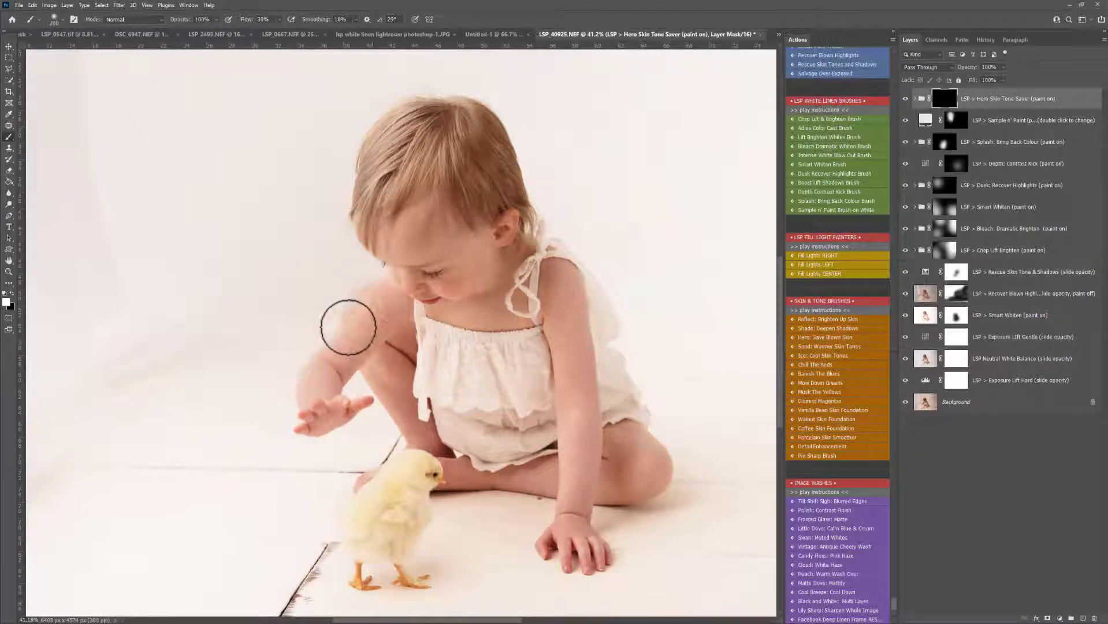
pyautogui.moveTo(348, 327); pyautogui.dragTo(376, 324)
pyautogui.press(']')
pyautogui.press(']')
pyautogui.press(']')
pyautogui.press(']')
pyautogui.press(']')
pyautogui.press(']')
pyautogui.press(']')
pyautogui.press(']')
pyautogui.press(']')
pyautogui.press(']')
pyautogui.press(']')
pyautogui.press(']')
pyautogui.press(']')
pyautogui.press(']')
pyautogui.press(']')
pyautogui.press(']')
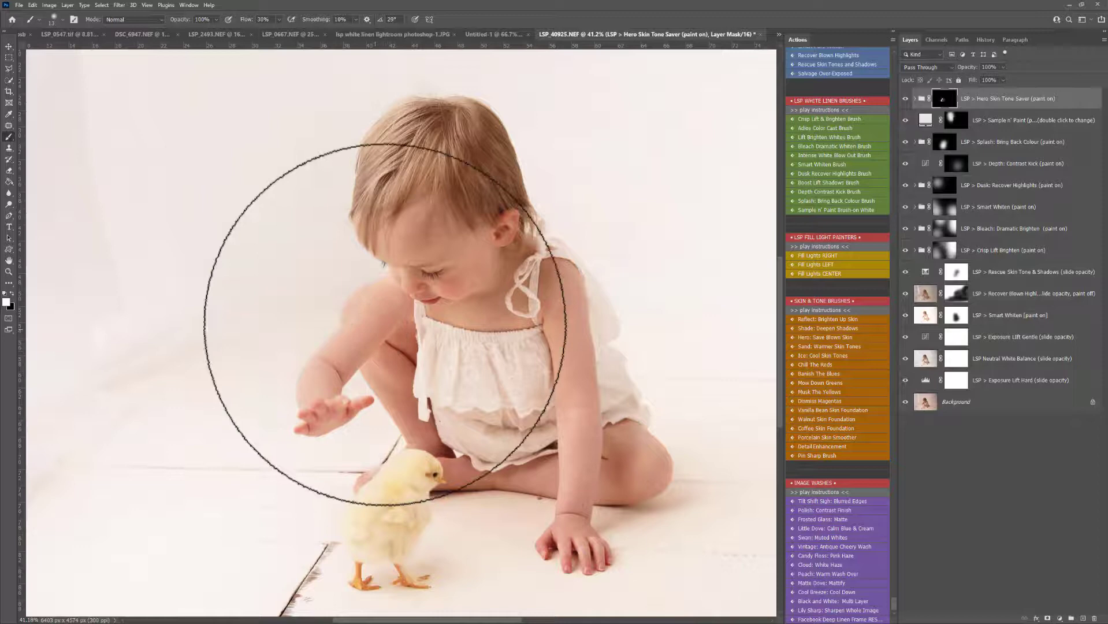
pyautogui.press('x')
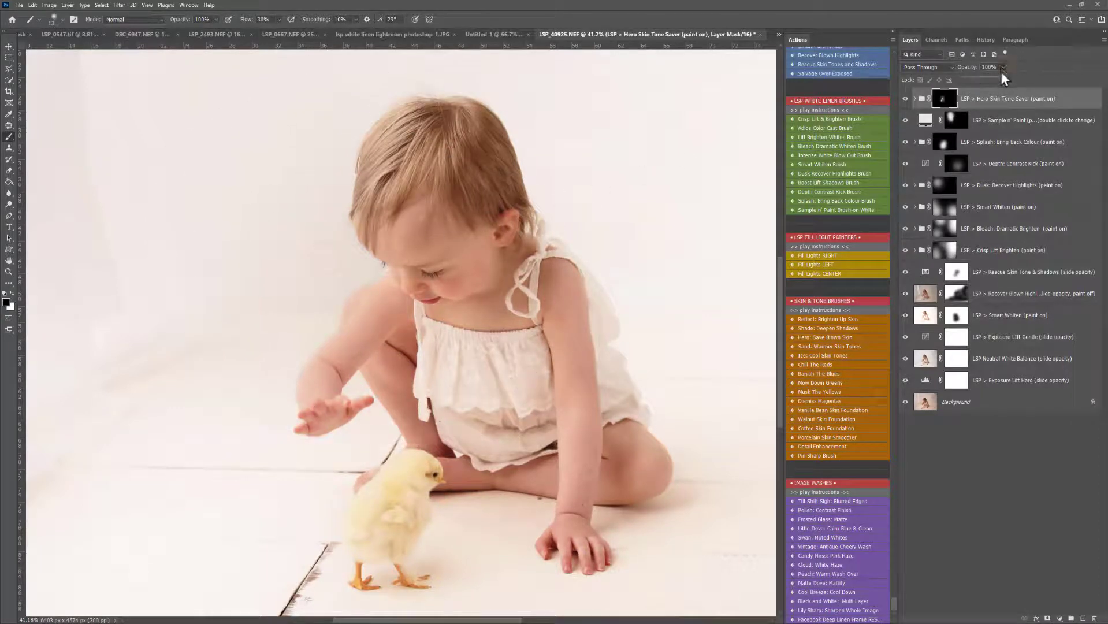
pyautogui.moveTo(963, 81); pyautogui.dragTo(960, 81)
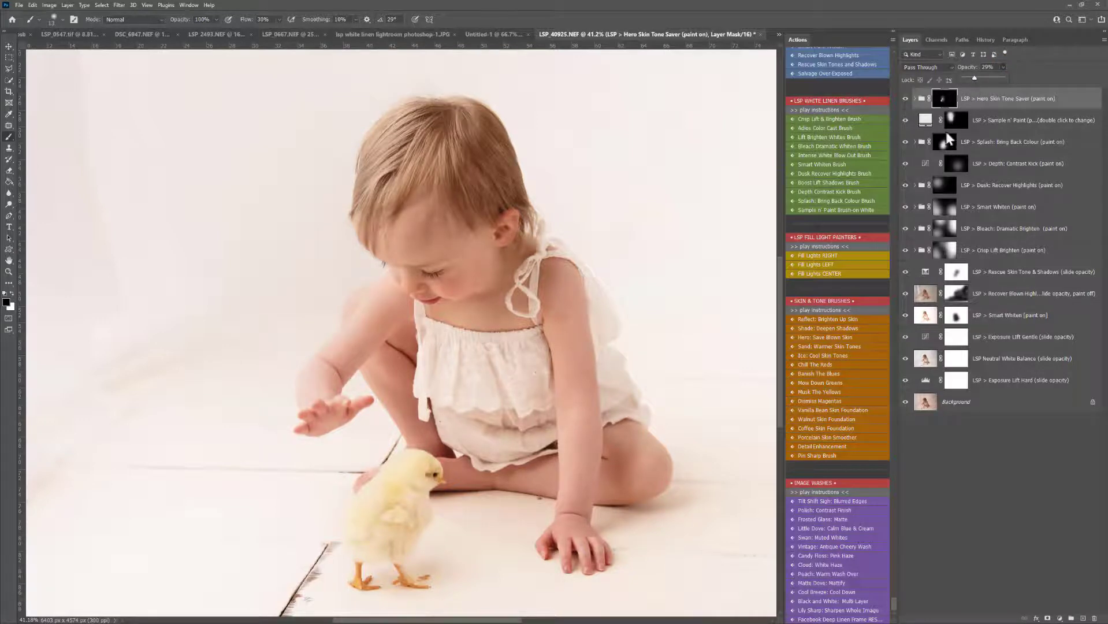
pyautogui.scroll(-2, 848, 312)
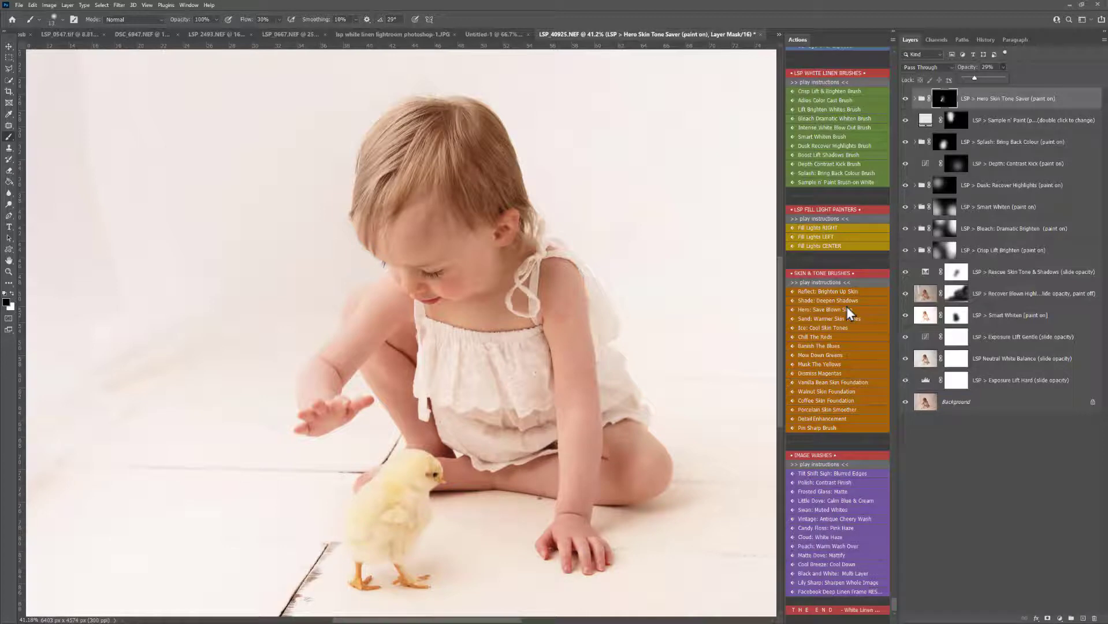
# Step: Paint a low-opacity Chill The Reds layer over the child's skin, then add a Vanilla Bean Skin Toner group
pyautogui.click(976, 99)
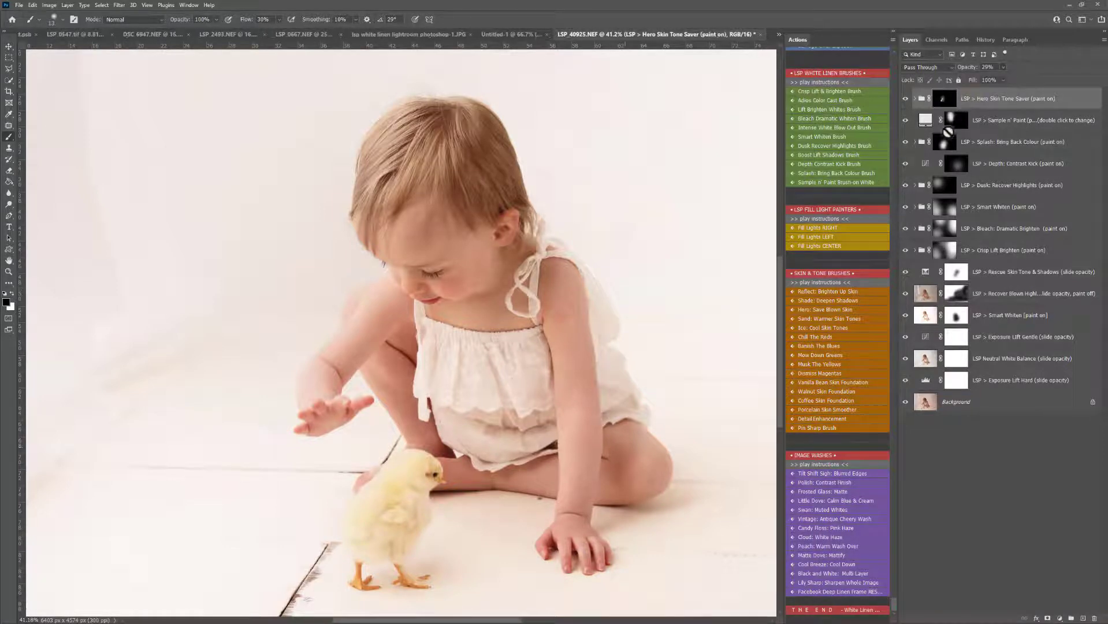
pyautogui.click(816, 337)
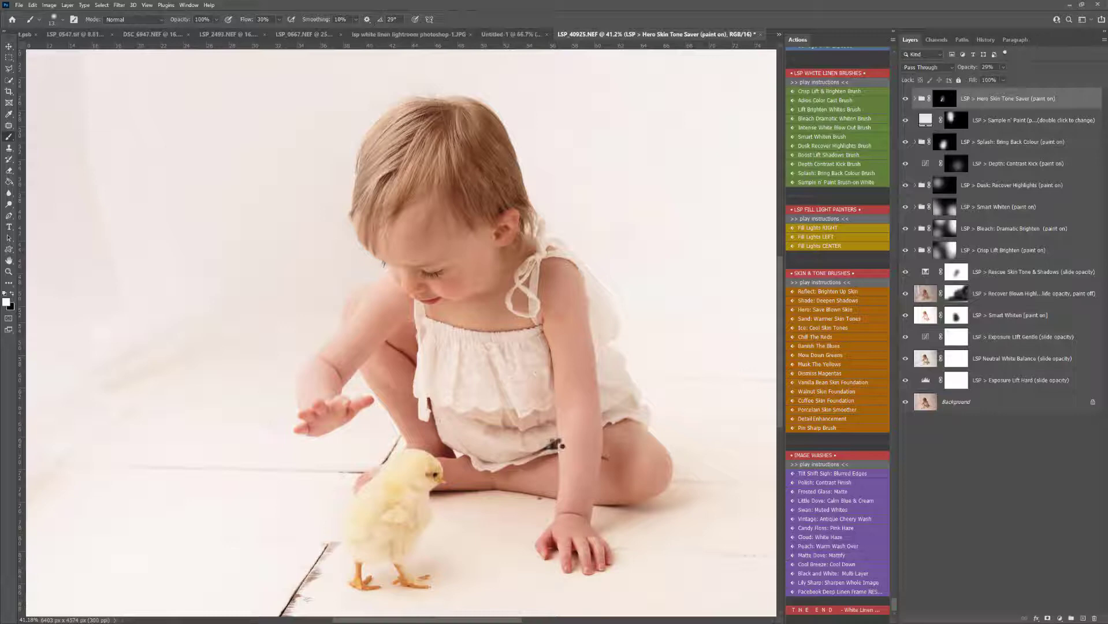
pyautogui.moveTo(468, 446)
pyautogui.mouseDown()
pyautogui.moveTo(441, 389)
pyautogui.moveTo(500, 445)
pyautogui.moveTo(594, 401)
pyautogui.moveTo(560, 394)
pyautogui.mouseUp()
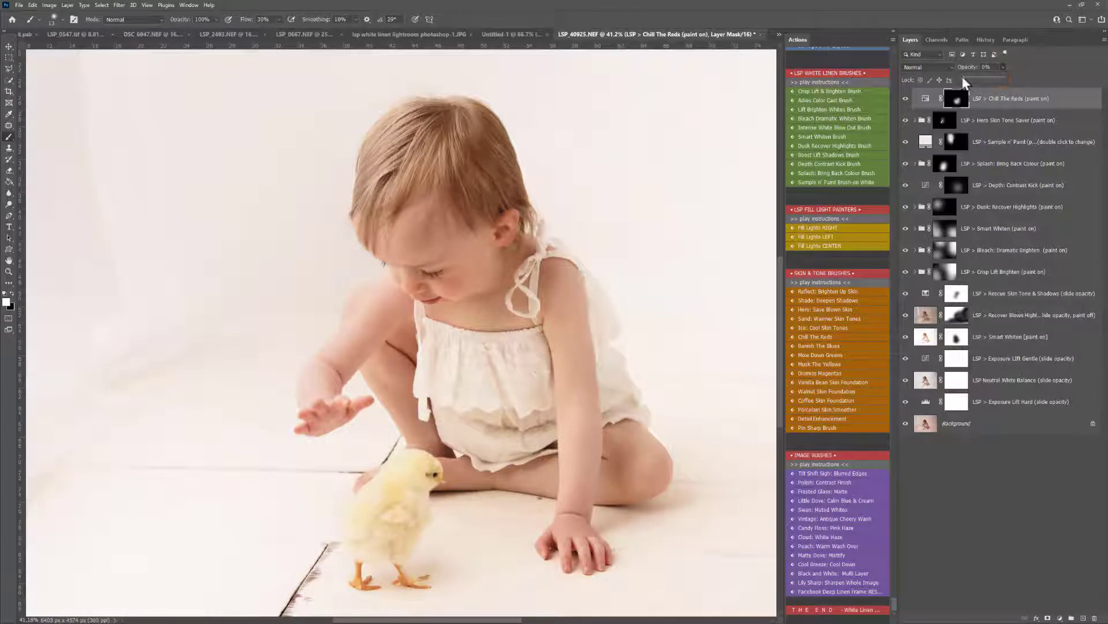
pyautogui.moveTo(963, 77); pyautogui.dragTo(970, 79)
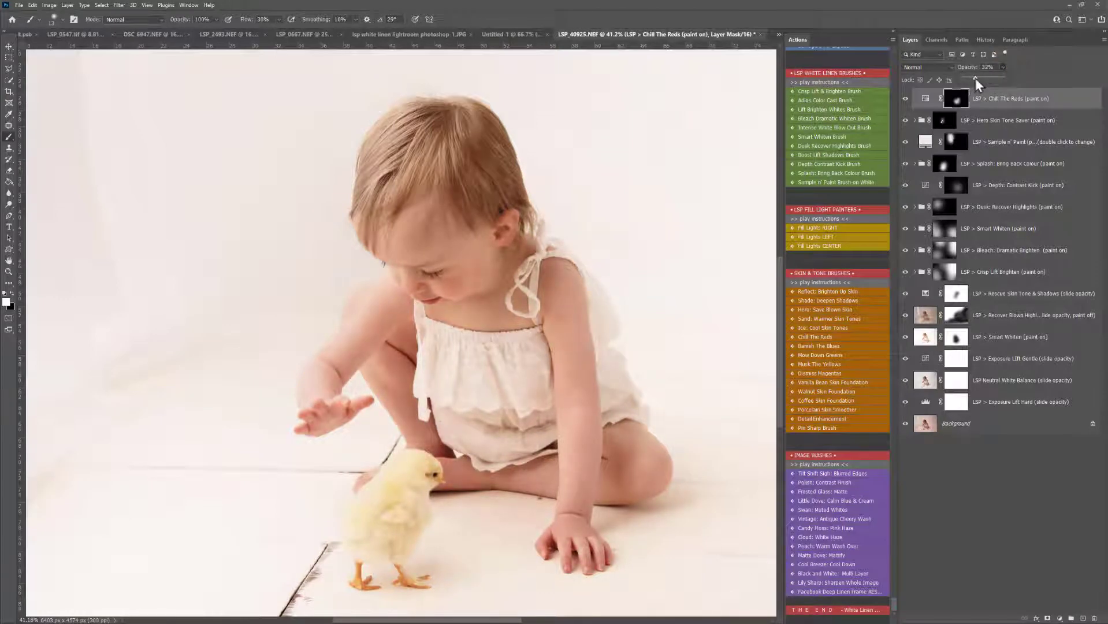
pyautogui.click(925, 99)
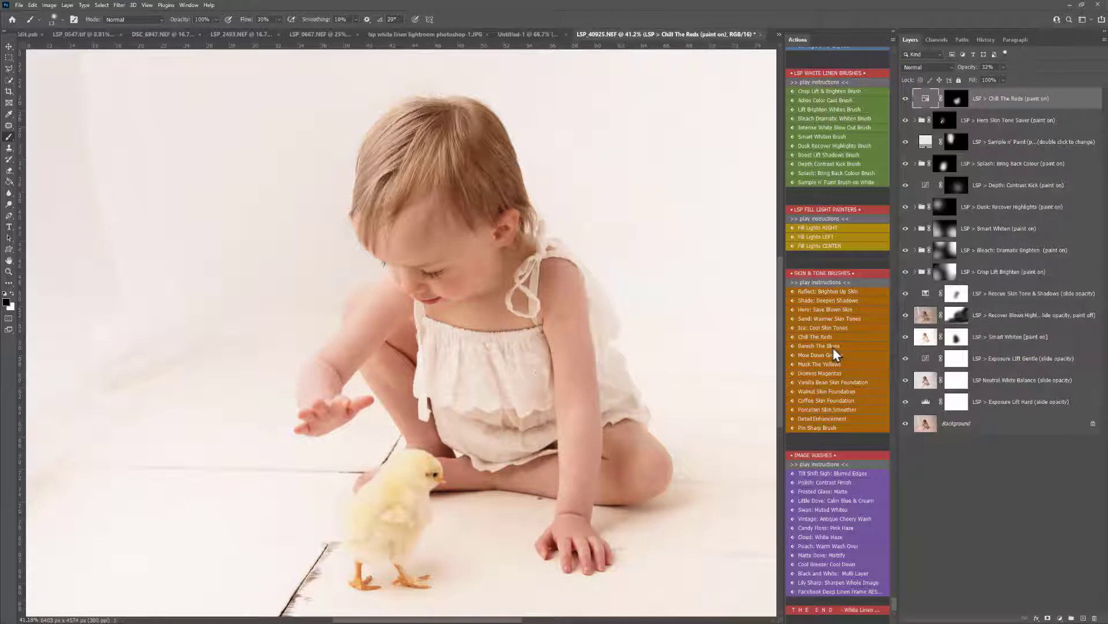
pyautogui.click(834, 382)
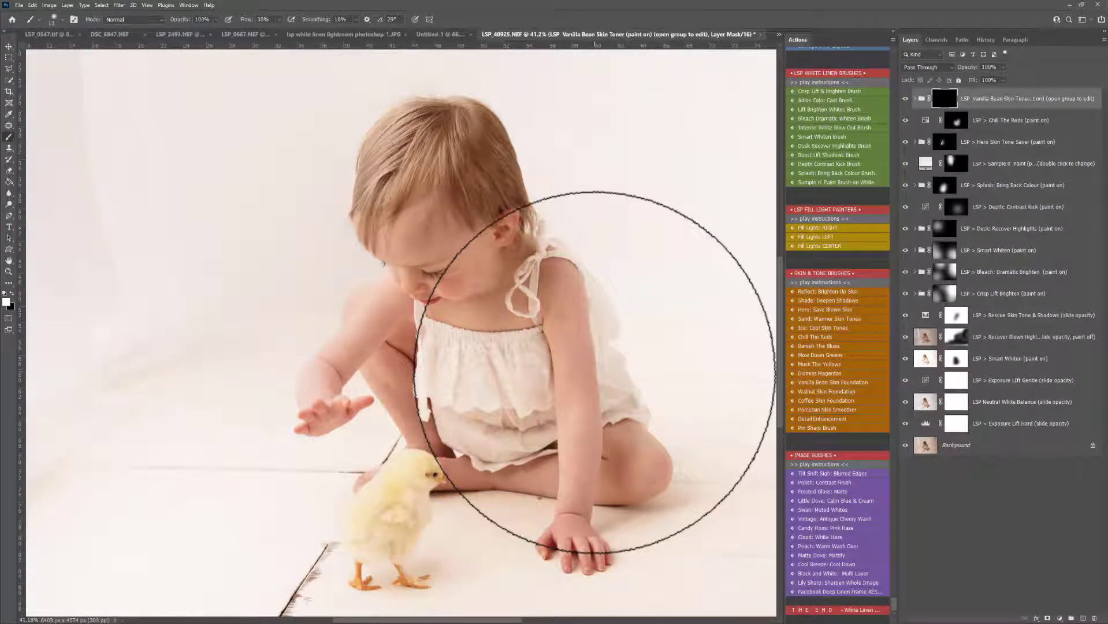
# Step: Resize the brush and paint skin-tone warmth onto the child's leg and arm
pyautogui.press('[')
pyautogui.press('[')
pyautogui.press('[')
pyautogui.press('[')
pyautogui.press('[')
pyautogui.press('[')
pyautogui.press('[')
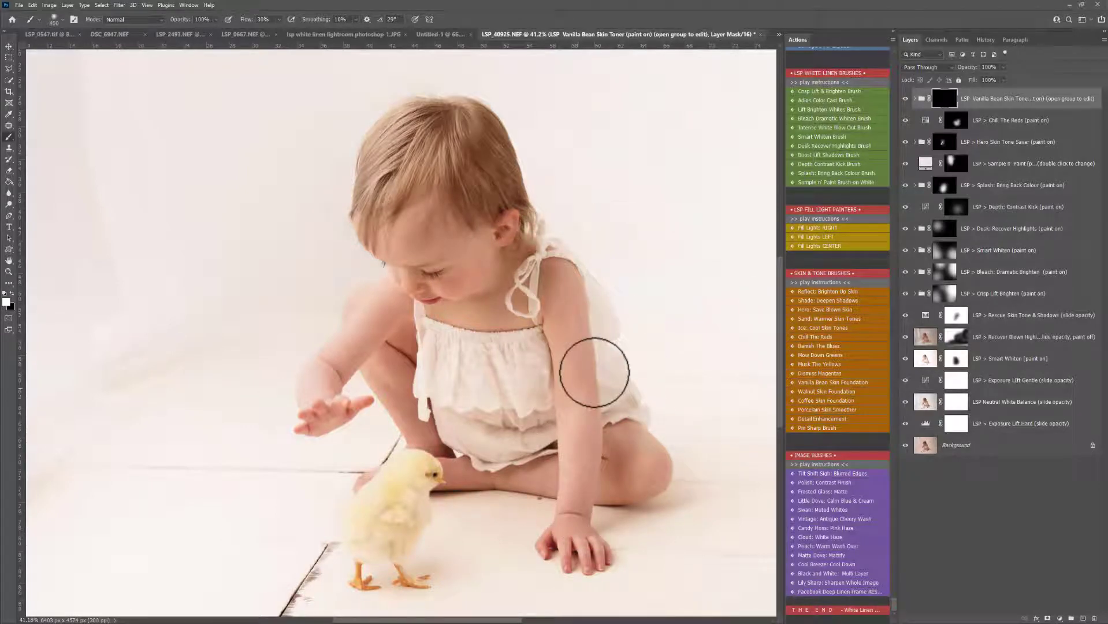
pyautogui.press(']')
pyautogui.press(']')
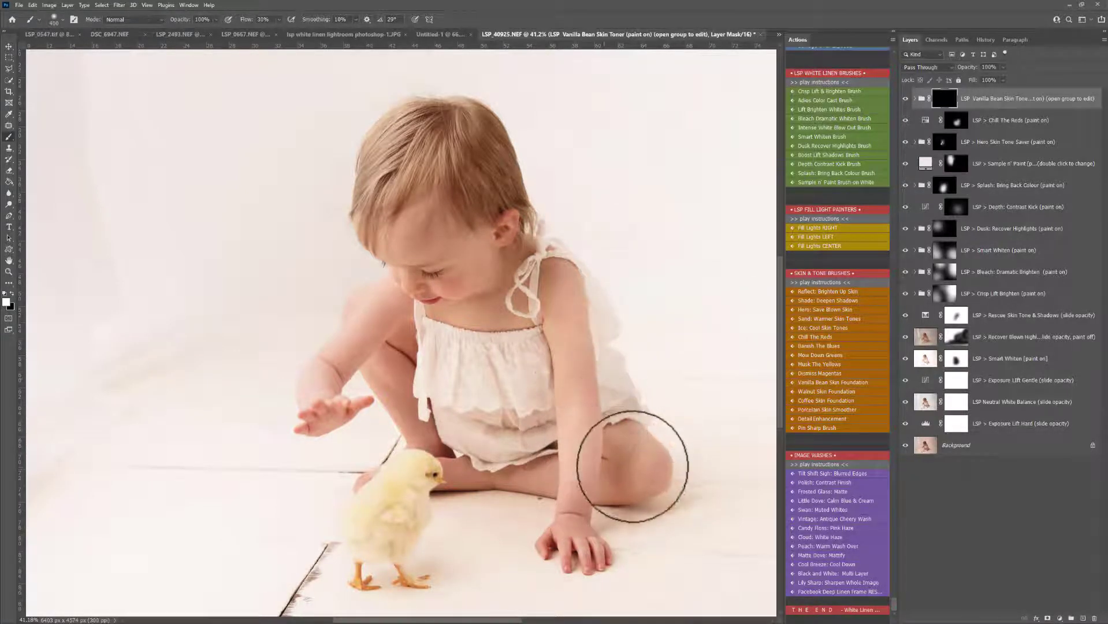
pyautogui.moveTo(633, 467)
pyautogui.mouseDown()
pyautogui.moveTo(456, 478)
pyautogui.moveTo(414, 421)
pyautogui.moveTo(378, 314)
pyautogui.moveTo(357, 372)
pyautogui.moveTo(525, 290)
pyautogui.moveTo(463, 274)
pyautogui.moveTo(433, 226)
pyautogui.moveTo(427, 251)
pyautogui.moveTo(462, 223)
pyautogui.moveTo(459, 301)
pyautogui.moveTo(506, 301)
pyautogui.moveTo(563, 342)
pyautogui.moveTo(582, 474)
pyautogui.moveTo(449, 464)
pyautogui.moveTo(424, 412)
pyautogui.moveTo(439, 452)
pyautogui.moveTo(477, 443)
pyautogui.moveTo(544, 467)
pyautogui.moveTo(596, 502)
pyautogui.moveTo(619, 476)
pyautogui.moveTo(592, 546)
pyautogui.moveTo(574, 462)
pyautogui.moveTo(412, 347)
pyautogui.moveTo(391, 367)
pyautogui.mouseUp()
# Step: Lower the Vanilla Bean Skin Tone group to 33% opacity and run Porcelain Skin Smooth
pyautogui.click(1003, 67)
pyautogui.moveTo(1002, 78)
pyautogui.mouseDown()
pyautogui.moveTo(969, 80)
pyautogui.moveTo(979, 80)
pyautogui.mouseUp()
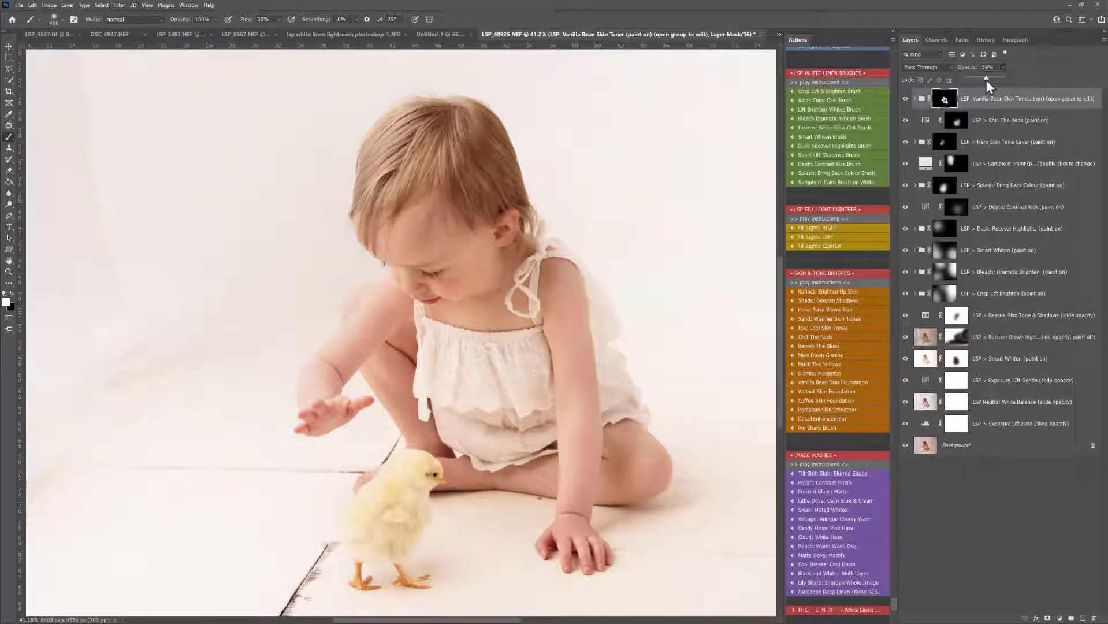
pyautogui.click(834, 415)
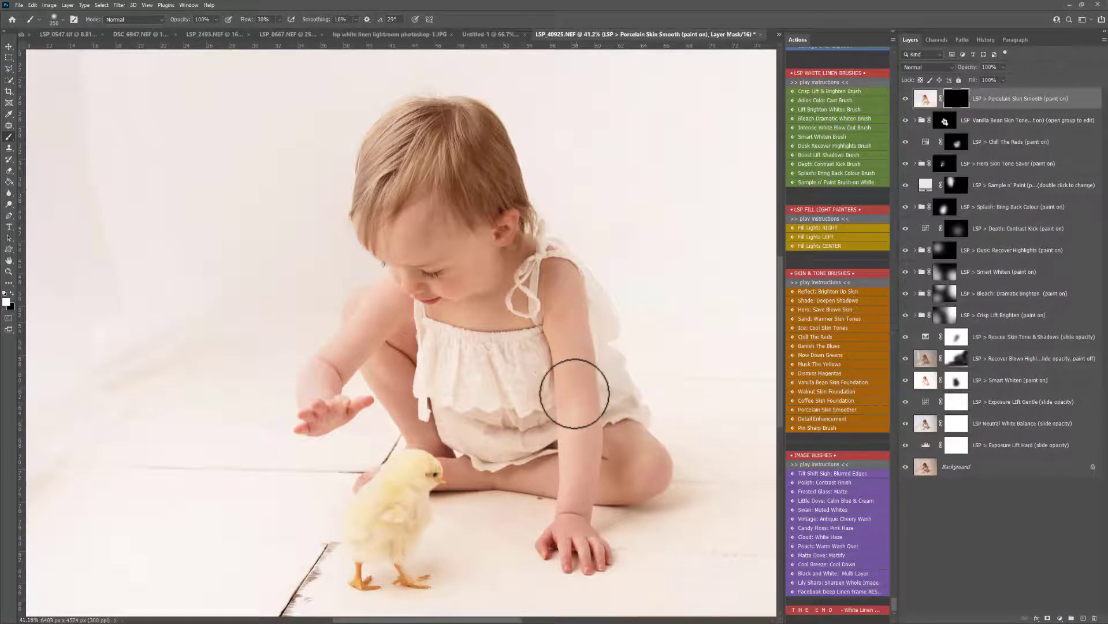
# Step: Paint skin smoothing down the arm, then zoom in and smooth the cheek and jaw
pyautogui.moveTo(572, 349)
pyautogui.mouseDown()
pyautogui.moveTo(591, 462)
pyautogui.moveTo(583, 505)
pyautogui.moveTo(588, 396)
pyautogui.moveTo(576, 458)
pyautogui.mouseUp()
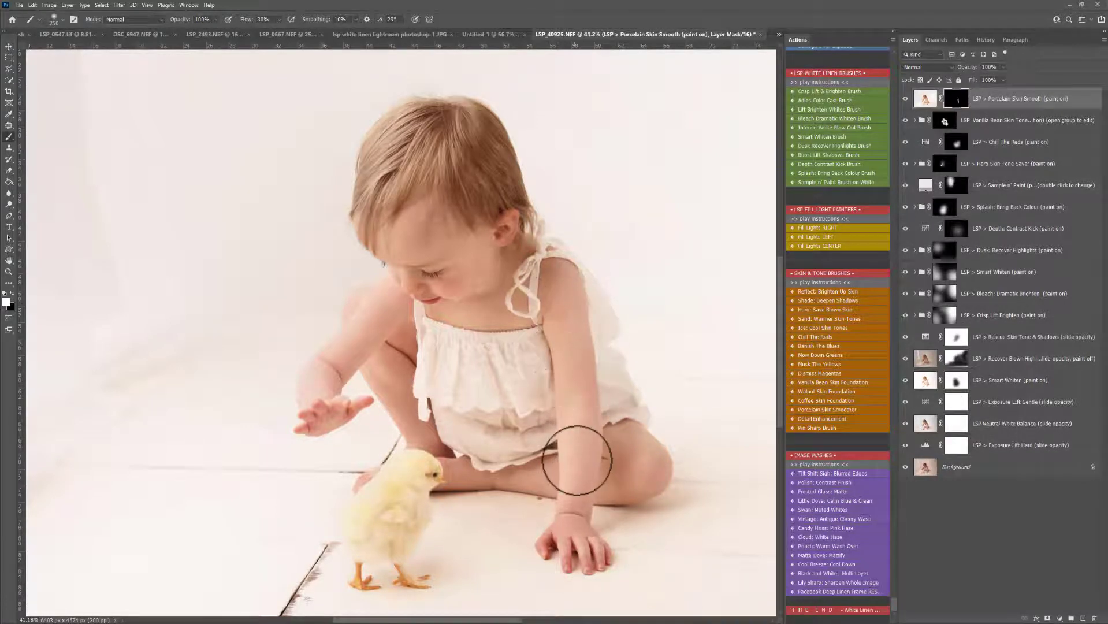
pyautogui.press('z')
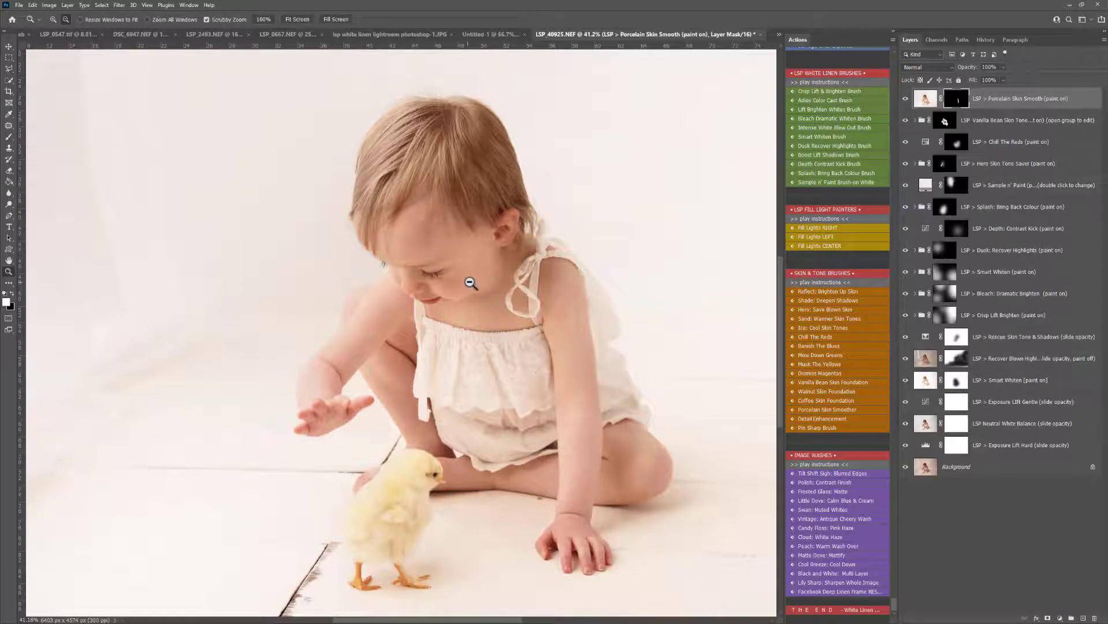
pyautogui.scroll(1, 467, 280)
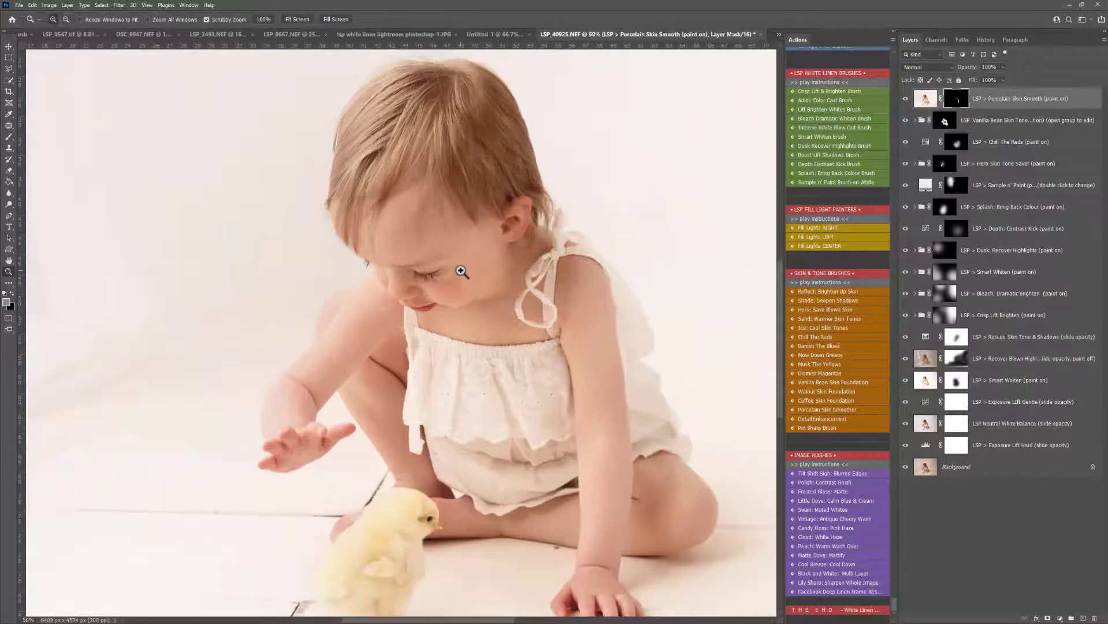
pyautogui.click(461, 271)
pyautogui.click(461, 271)
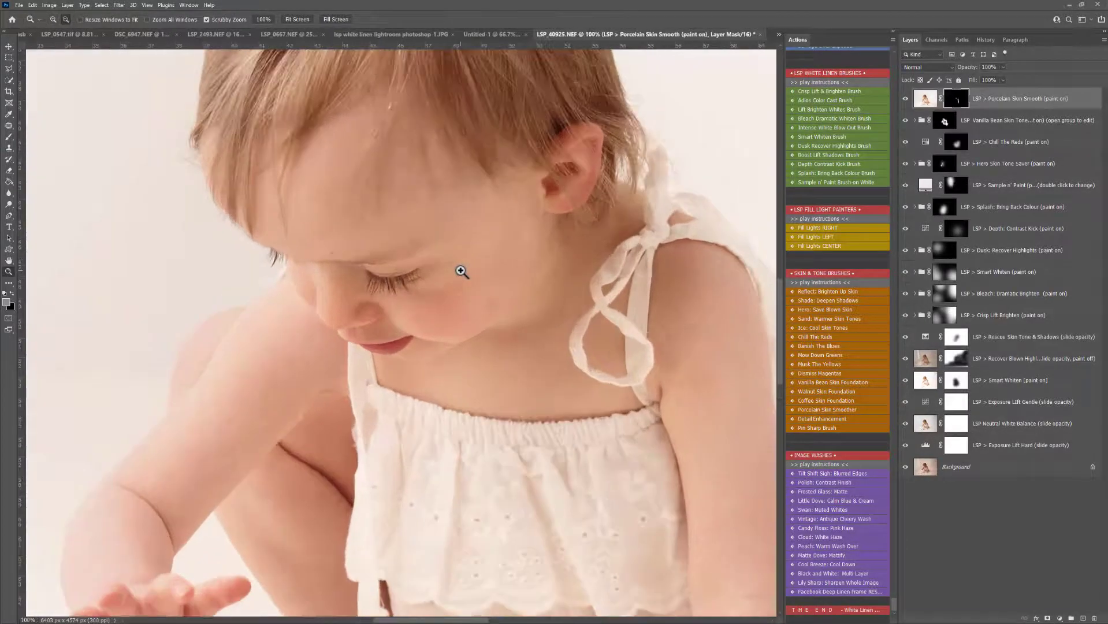
pyautogui.press('b')
pyautogui.moveTo(462, 270)
pyautogui.mouseDown()
pyautogui.moveTo(466, 302)
pyautogui.moveTo(421, 311)
pyautogui.moveTo(462, 309)
pyautogui.mouseUp()
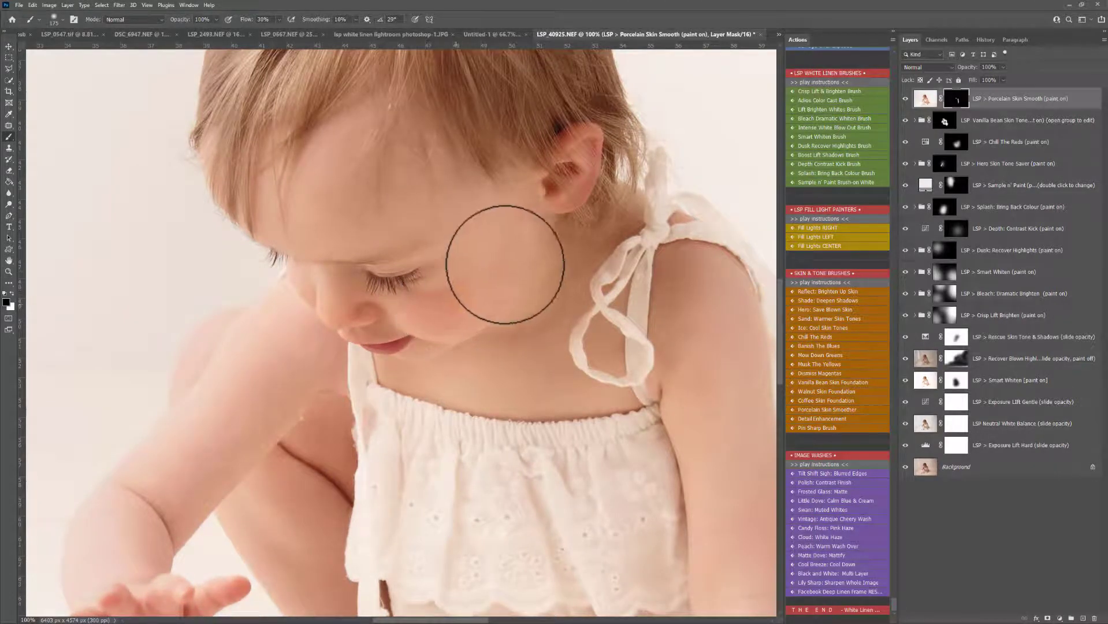
# Step: With white paint, smooth the neck, shoulder and arm to the armpit, panning back to the face
pyautogui.press('x')
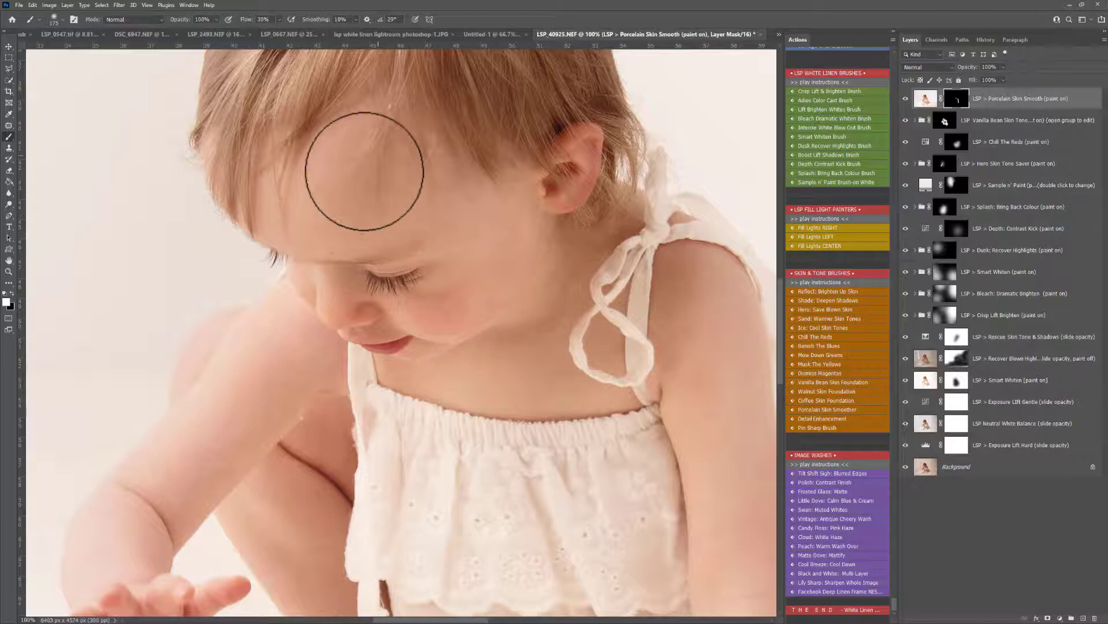
pyautogui.moveTo(422, 376)
pyautogui.mouseDown()
pyautogui.moveTo(287, 387)
pyautogui.moveTo(325, 391)
pyautogui.moveTo(263, 446)
pyautogui.moveTo(258, 383)
pyautogui.moveTo(286, 332)
pyautogui.moveTo(293, 397)
pyautogui.moveTo(276, 371)
pyautogui.mouseUp()
pyautogui.press('space')
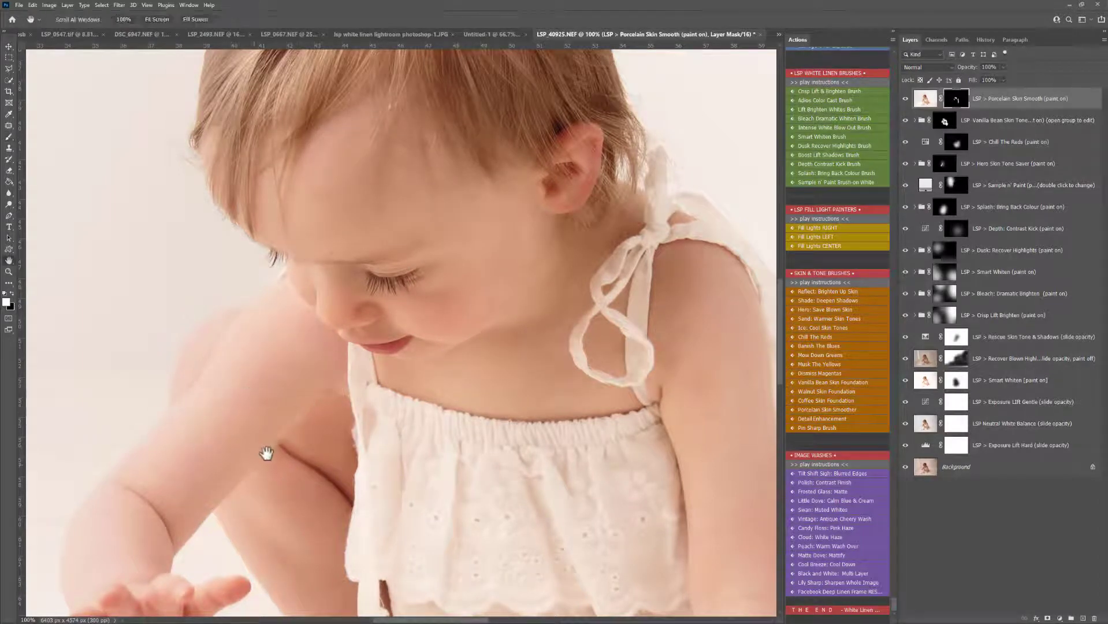
pyautogui.moveTo(267, 452); pyautogui.dragTo(371, 321)
pyautogui.moveTo(413, 396)
pyautogui.mouseDown()
pyautogui.moveTo(466, 533)
pyautogui.moveTo(389, 349)
pyautogui.moveTo(475, 551)
pyautogui.moveTo(420, 349)
pyautogui.moveTo(442, 386)
pyautogui.mouseUp()
pyautogui.press('space')
pyautogui.moveTo(618, 388); pyautogui.dragTo(339, 414)
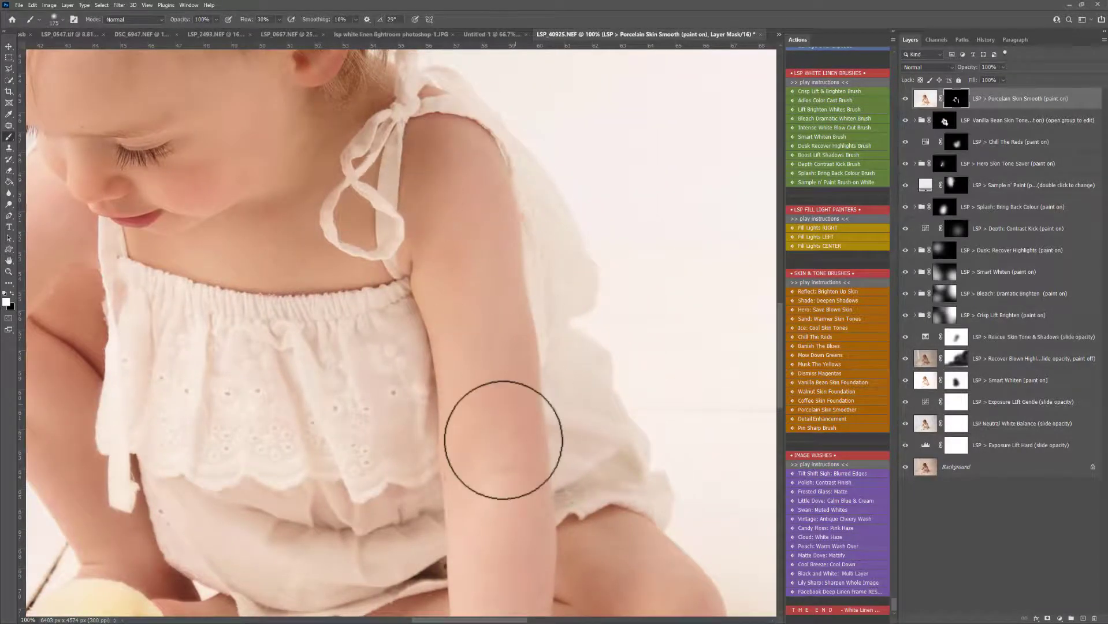
pyautogui.press('space')
pyautogui.moveTo(505, 436); pyautogui.dragTo(429, 175)
pyautogui.press('space')
pyautogui.moveTo(474, 141)
pyautogui.mouseDown()
pyautogui.moveTo(539, 420)
pyautogui.moveTo(507, 433)
pyautogui.mouseUp()
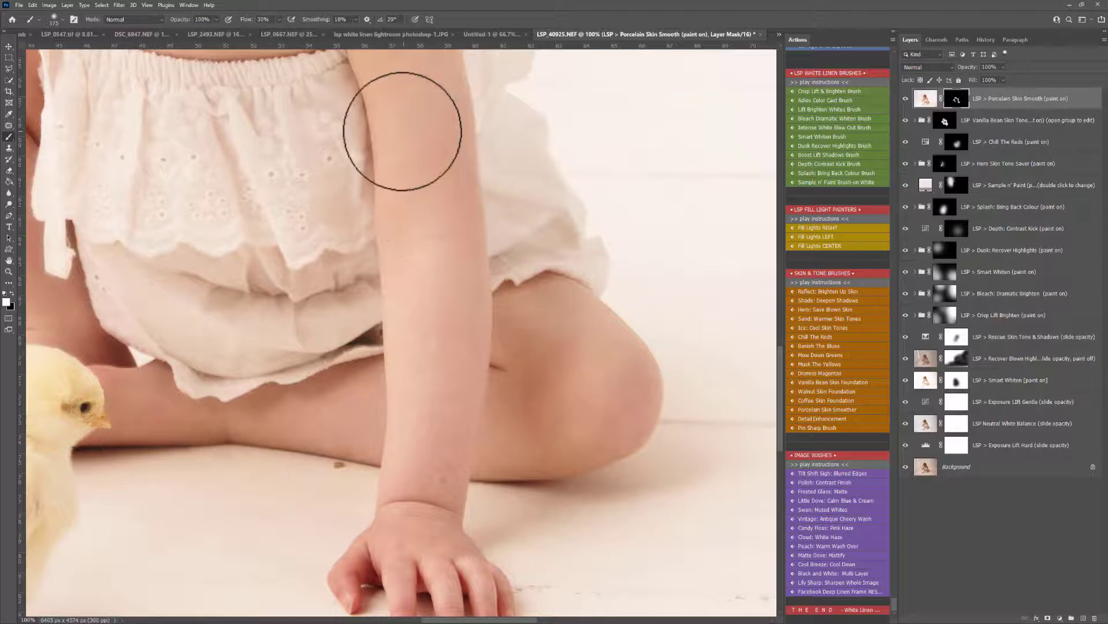
pyautogui.press('space')
pyautogui.moveTo(403, 131)
pyautogui.mouseDown()
pyautogui.moveTo(493, 290)
pyautogui.moveTo(515, 304)
pyautogui.moveTo(489, 260)
pyautogui.moveTo(513, 273)
pyautogui.mouseUp()
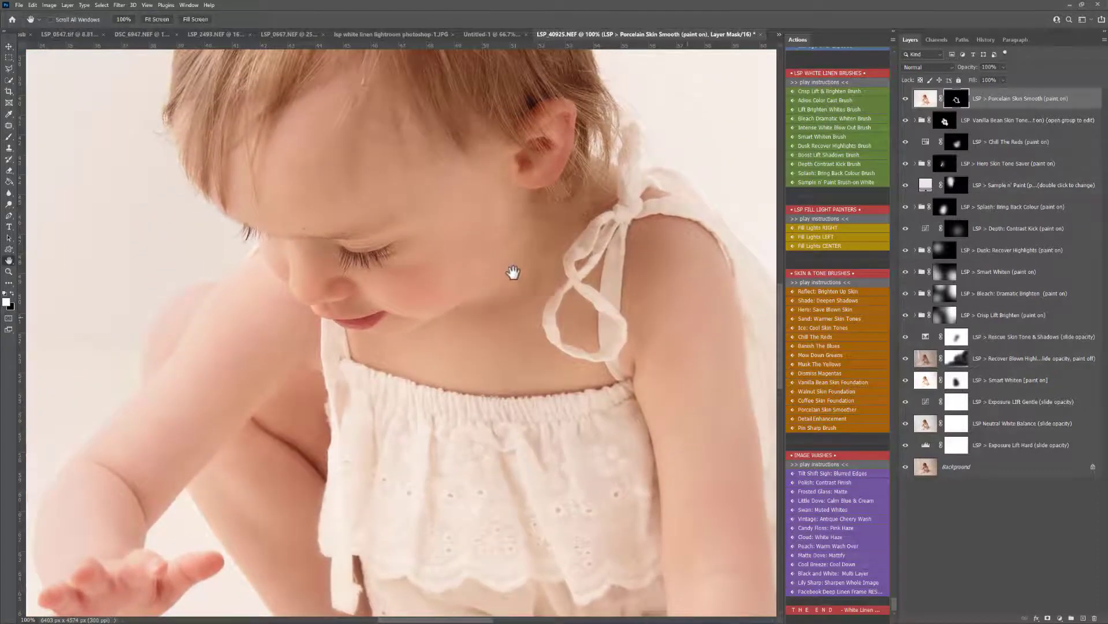
# Step: Add a Detail Enhancement layer and paint it onto the child's cheek
pyautogui.click(830, 415)
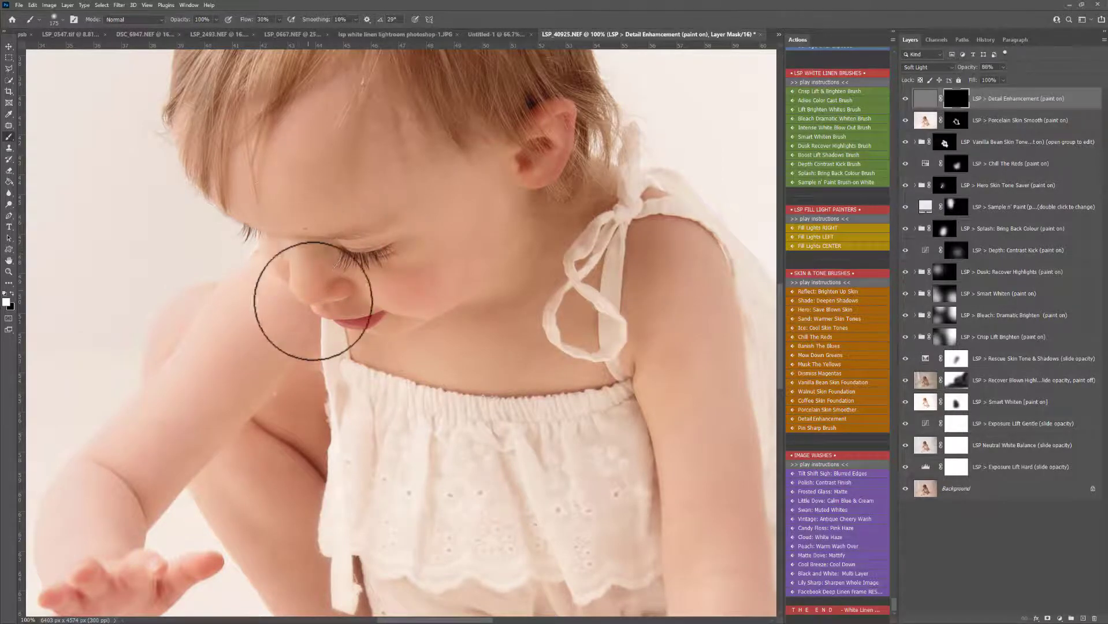
pyautogui.click(347, 322)
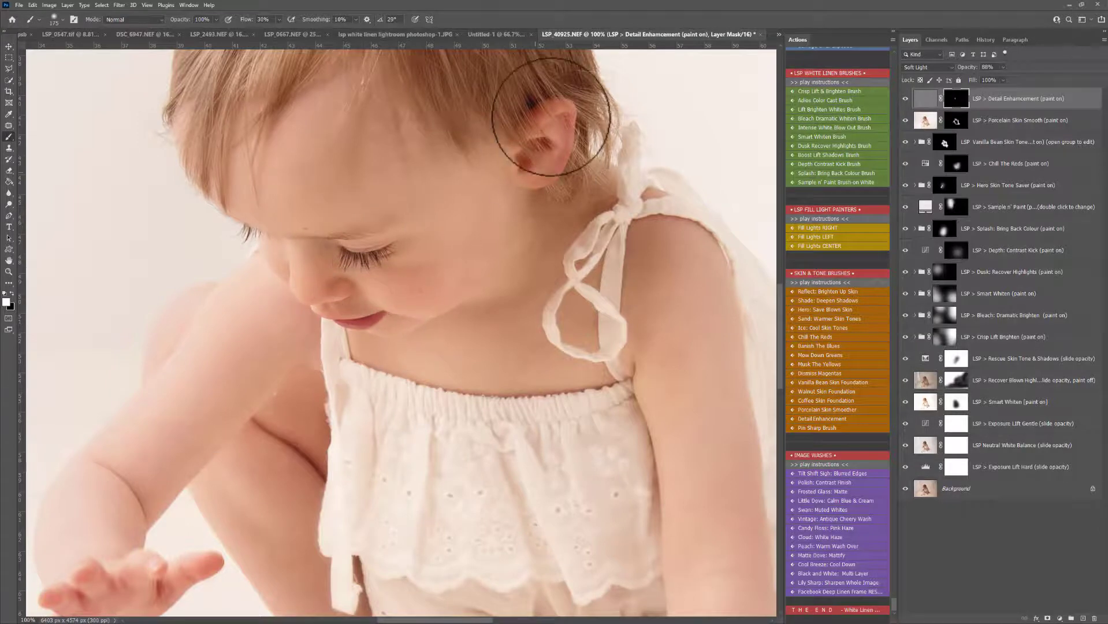
pyautogui.press('h')
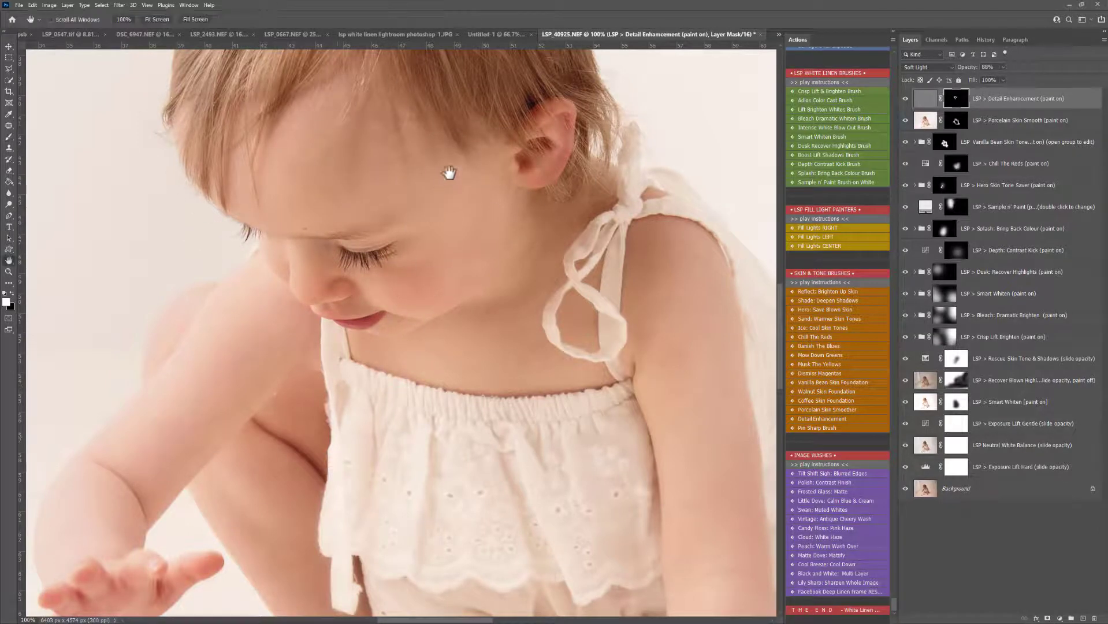
pyautogui.press('b')
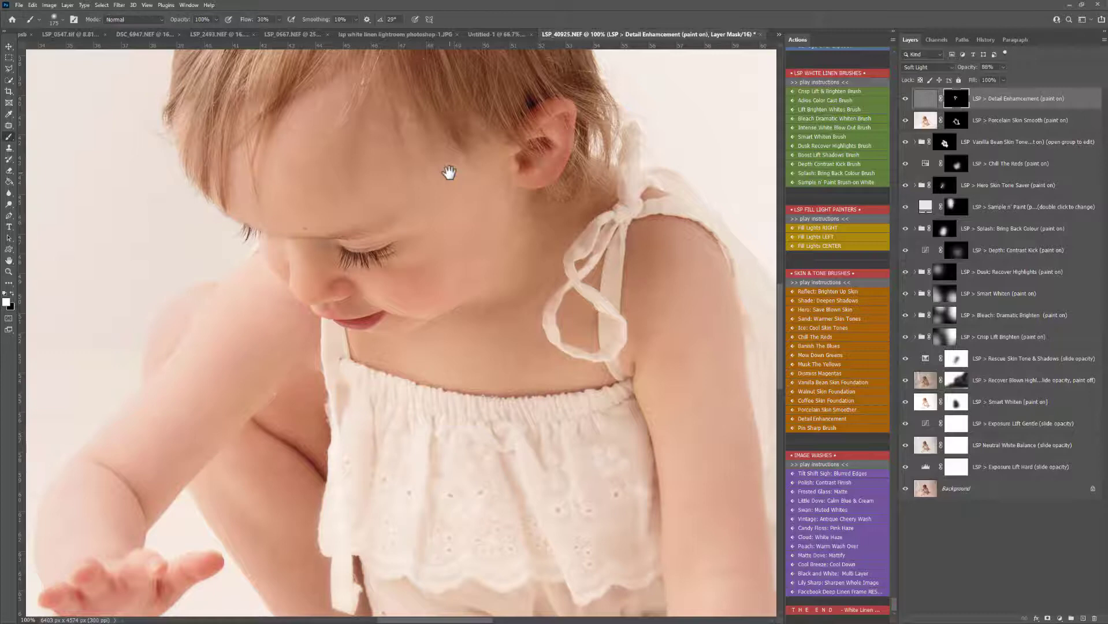
# Step: Sharpen the chick's fluff on the mask, then select the Hero Skin Tone Saver layer
pyautogui.press('h')
pyautogui.moveTo(290, 460)
pyautogui.mouseDown()
pyautogui.moveTo(351, 362)
pyautogui.moveTo(371, 218)
pyautogui.mouseUp()
pyautogui.press('b')
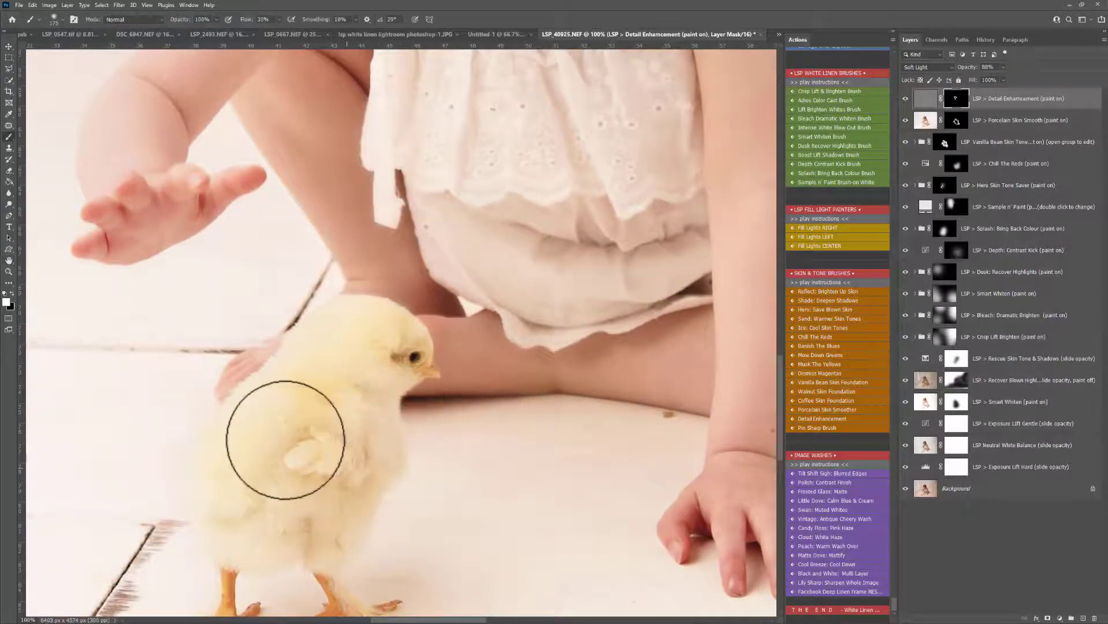
pyautogui.moveTo(285, 440)
pyautogui.mouseDown()
pyautogui.moveTo(220, 569)
pyautogui.moveTo(309, 374)
pyautogui.moveTo(302, 341)
pyautogui.moveTo(291, 439)
pyautogui.moveTo(357, 381)
pyautogui.moveTo(371, 393)
pyautogui.moveTo(296, 500)
pyautogui.moveTo(344, 447)
pyautogui.moveTo(326, 439)
pyautogui.moveTo(352, 353)
pyautogui.mouseUp()
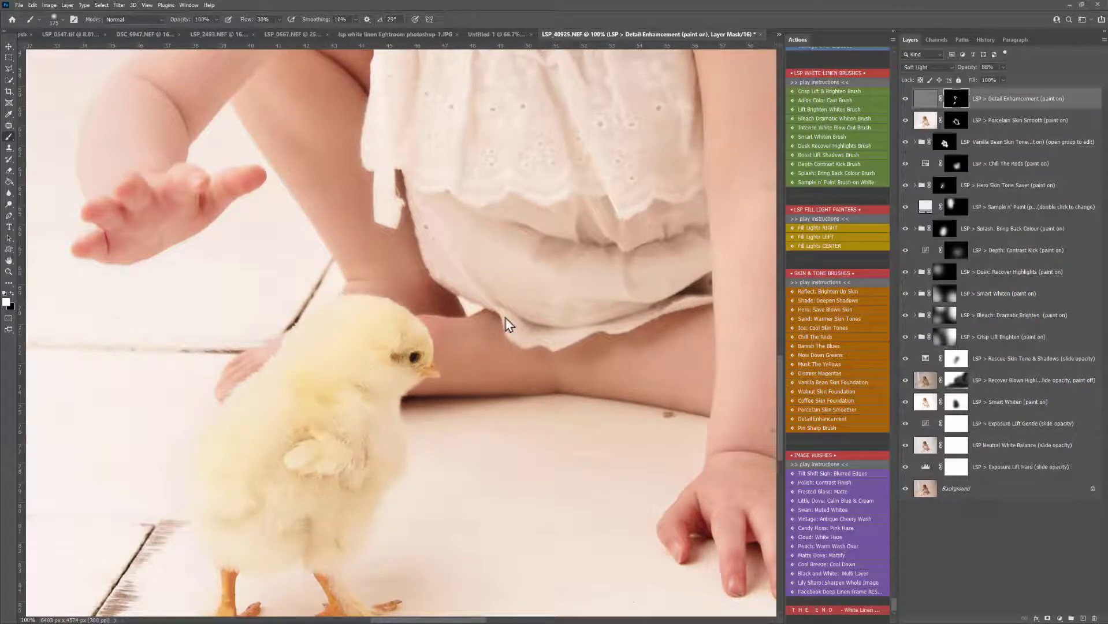
pyautogui.click(930, 184)
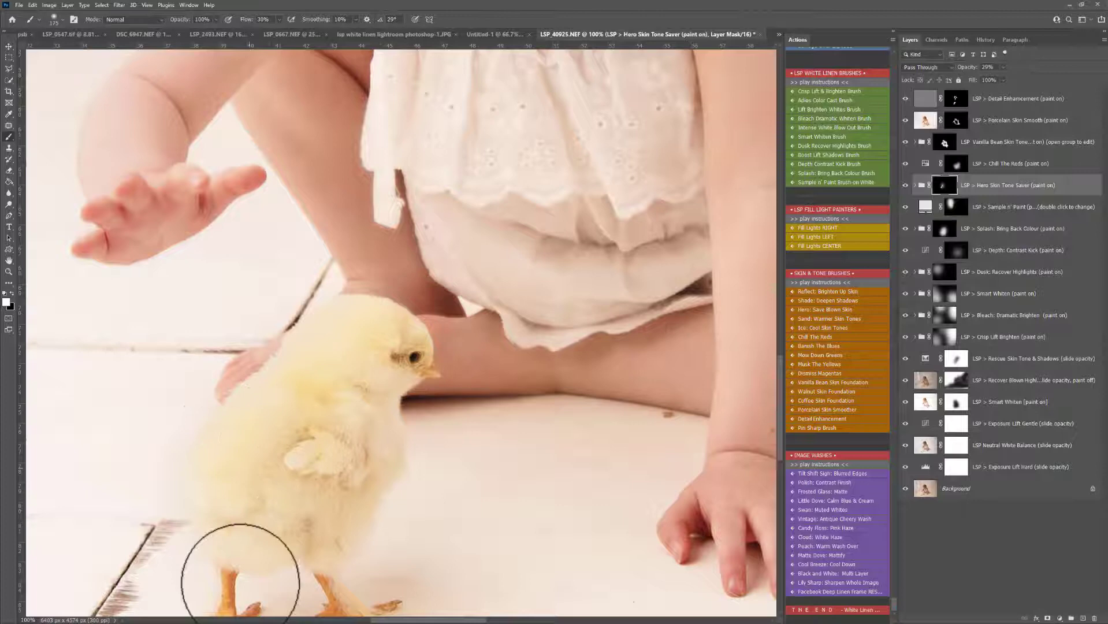
# Step: Zoom out from the chick and centre the view on the whole toddler-and-chick photo
pyautogui.press('z')
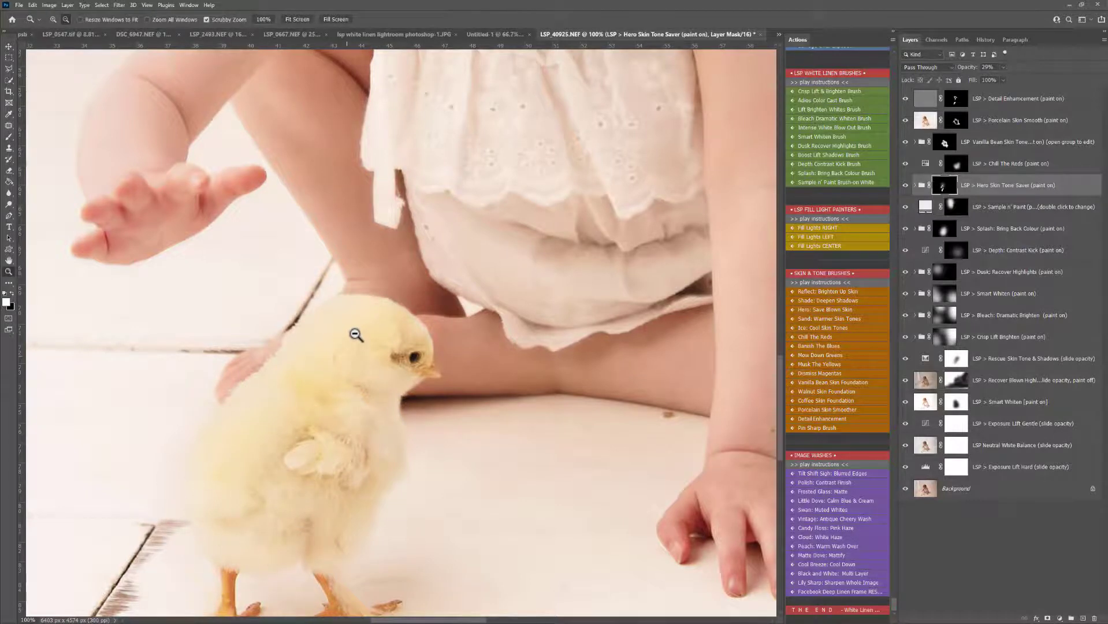
pyautogui.keyDown('alt'); pyautogui.click(356, 334); pyautogui.keyUp('alt')
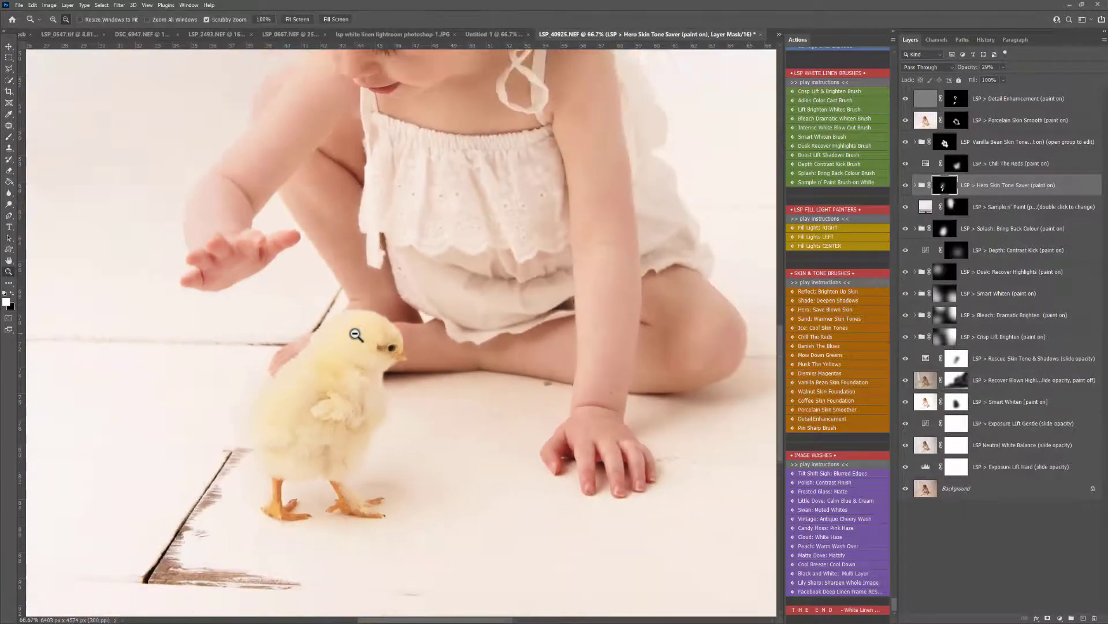
pyautogui.keyDown('alt'); pyautogui.click(355, 335); pyautogui.keyUp('alt')
pyautogui.keyDown('alt'); pyautogui.click(355, 334); pyautogui.keyUp('alt')
pyautogui.keyDown('alt'); pyautogui.click(355, 335); pyautogui.keyUp('alt')
pyautogui.press('h')
pyautogui.moveTo(388, 254); pyautogui.dragTo(416, 353)
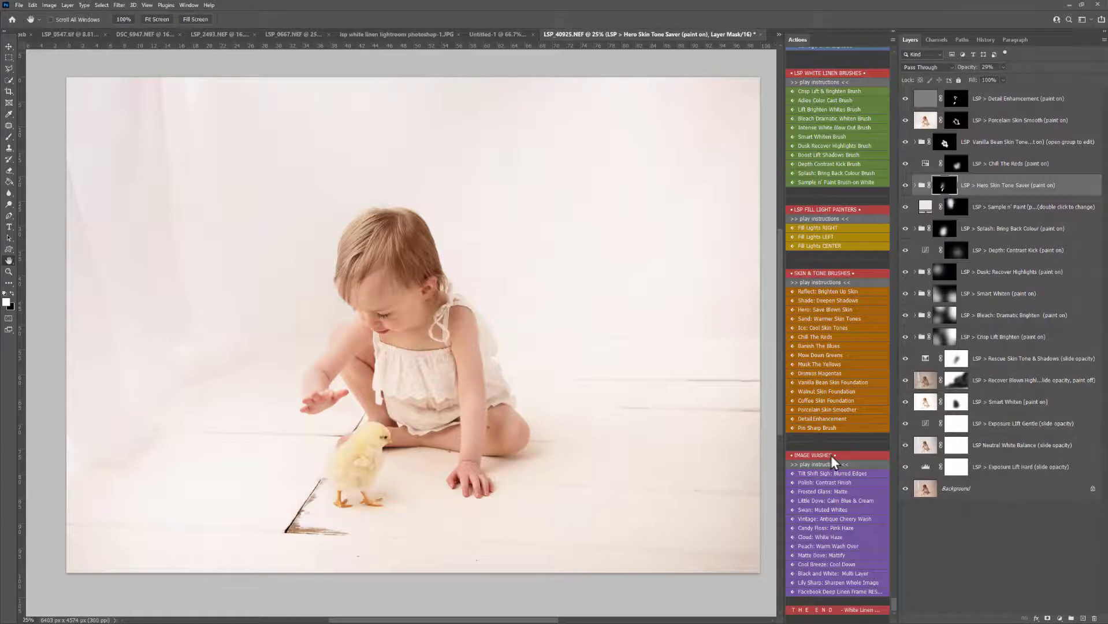
pyautogui.press('b')
pyautogui.keyDown('alt'); pyautogui.click(579, 422); pyautogui.keyUp('alt')
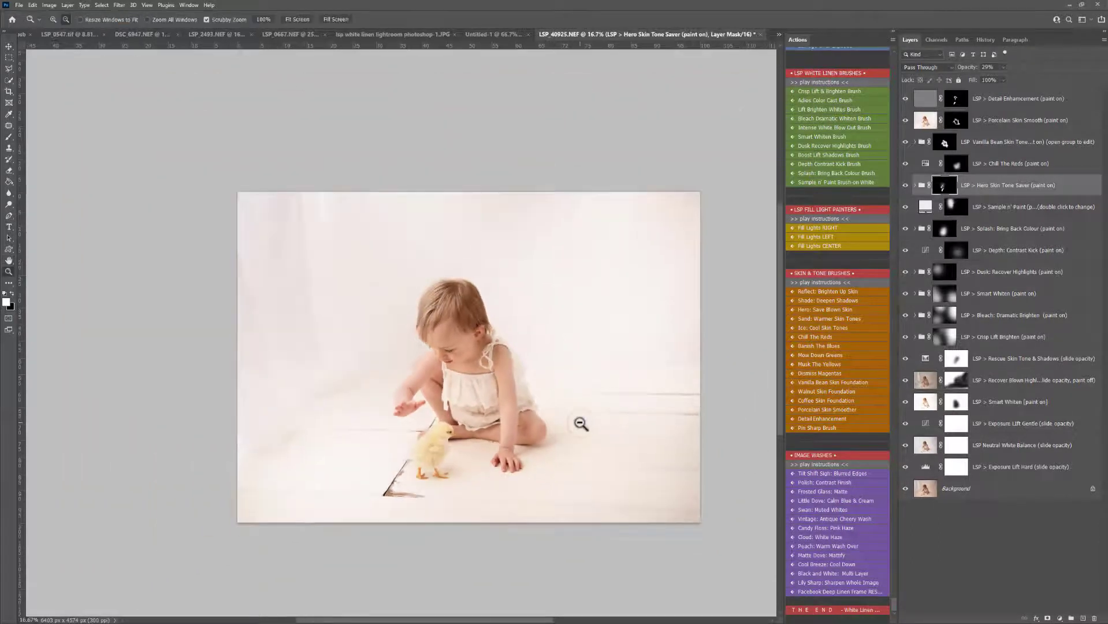
pyautogui.press('z')
pyautogui.scroll(1, 576, 421)
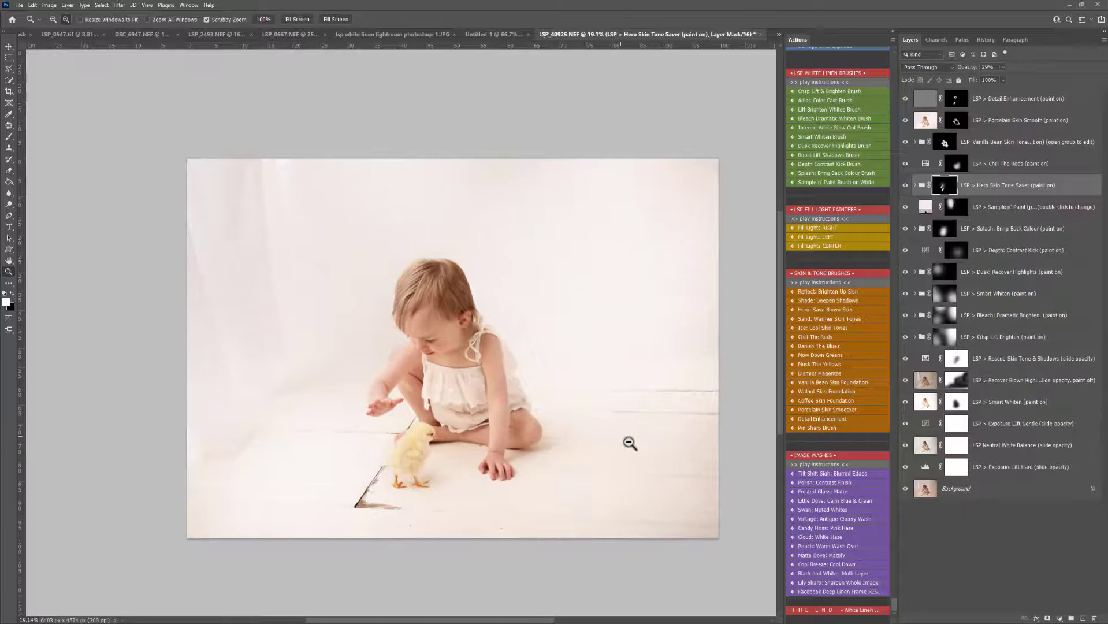
# Step: Add Musk The Yellows, paint it over the lower right, left and centre, then apply Polish: Contrast Finish
pyautogui.click(828, 363)
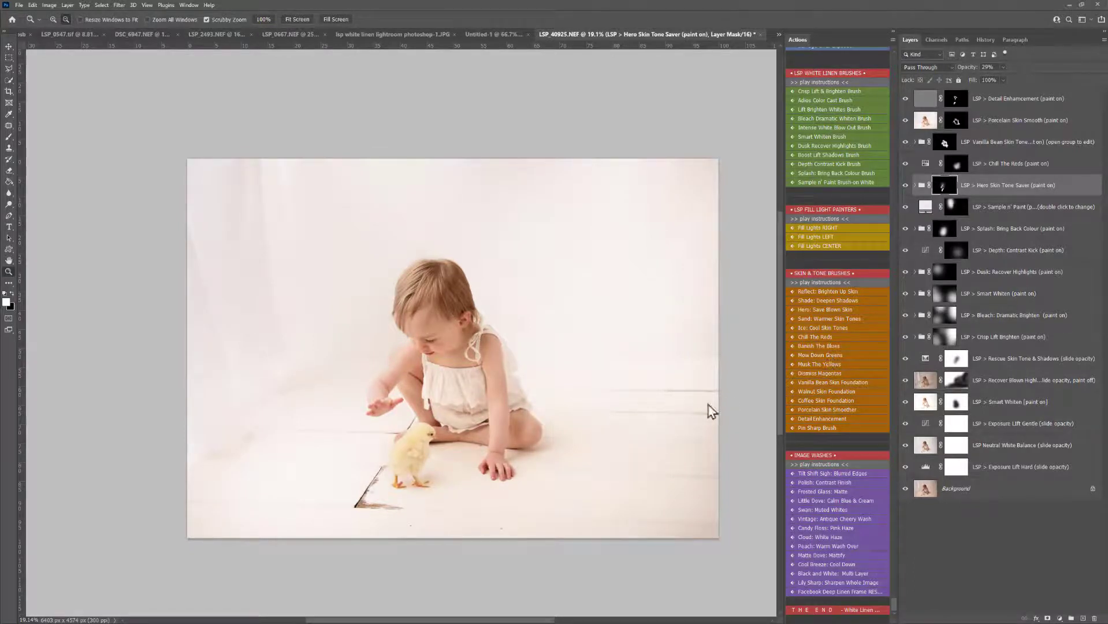
pyautogui.rightClick(639, 426)
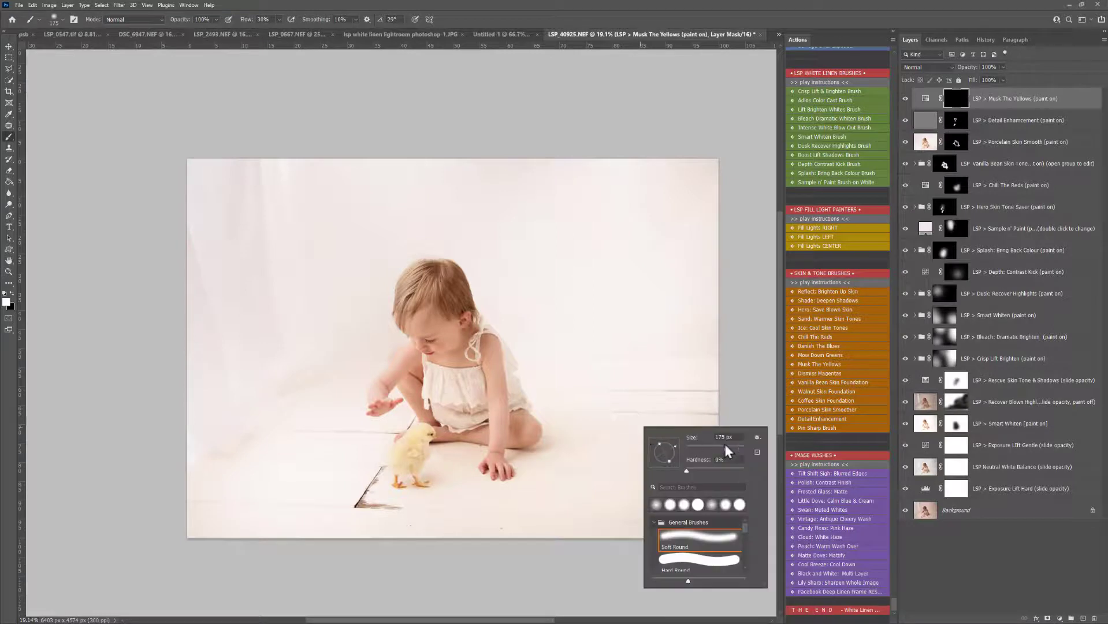
pyautogui.moveTo(702, 437)
pyautogui.mouseDown()
pyautogui.moveTo(624, 425)
pyautogui.moveTo(644, 512)
pyautogui.mouseUp()
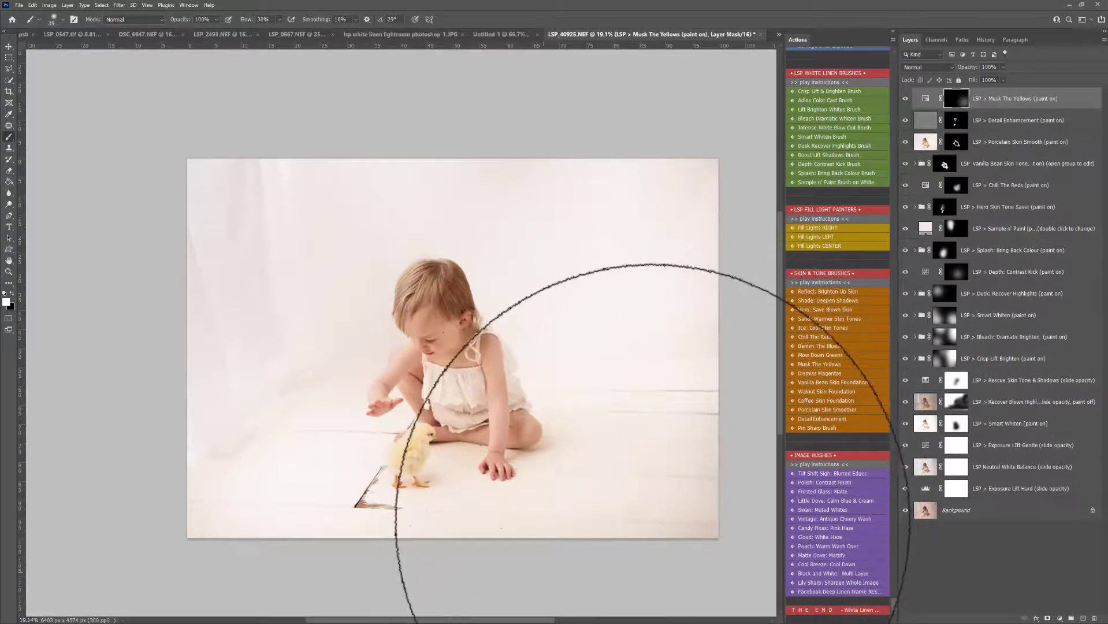
pyautogui.moveTo(278, 522); pyautogui.dragTo(185, 465)
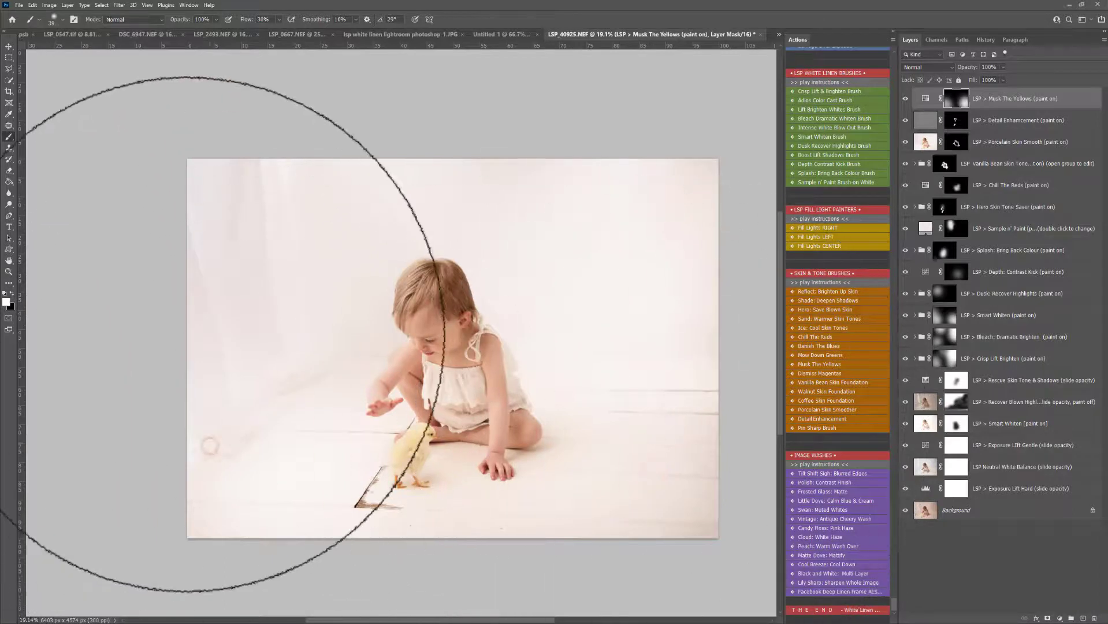
pyautogui.moveTo(208, 445); pyautogui.dragTo(194, 369)
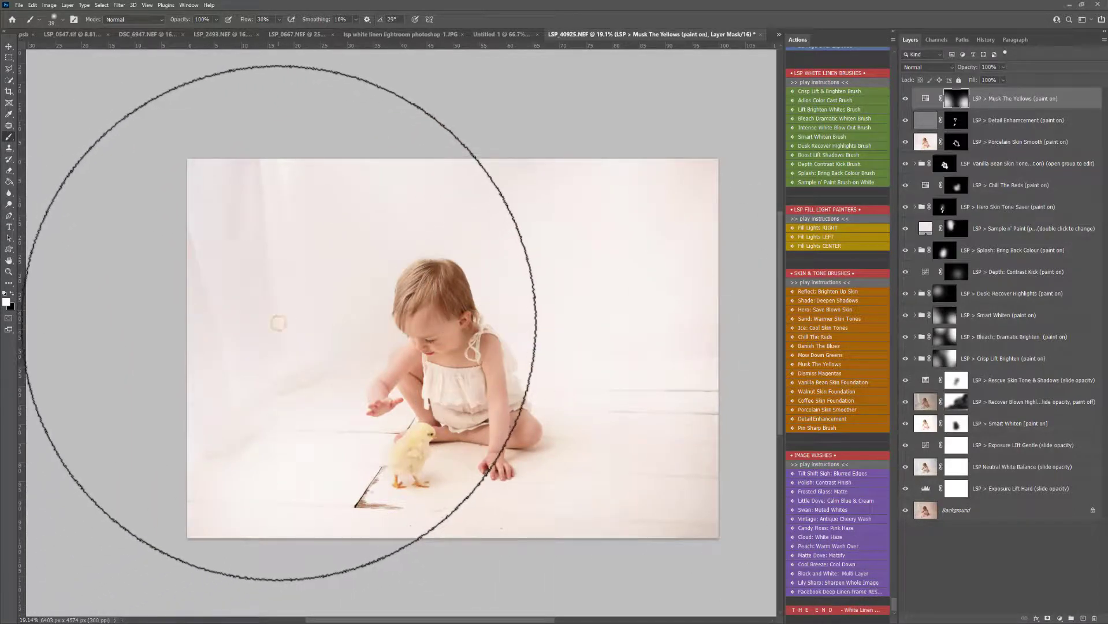
pyautogui.moveTo(276, 323); pyautogui.dragTo(433, 349)
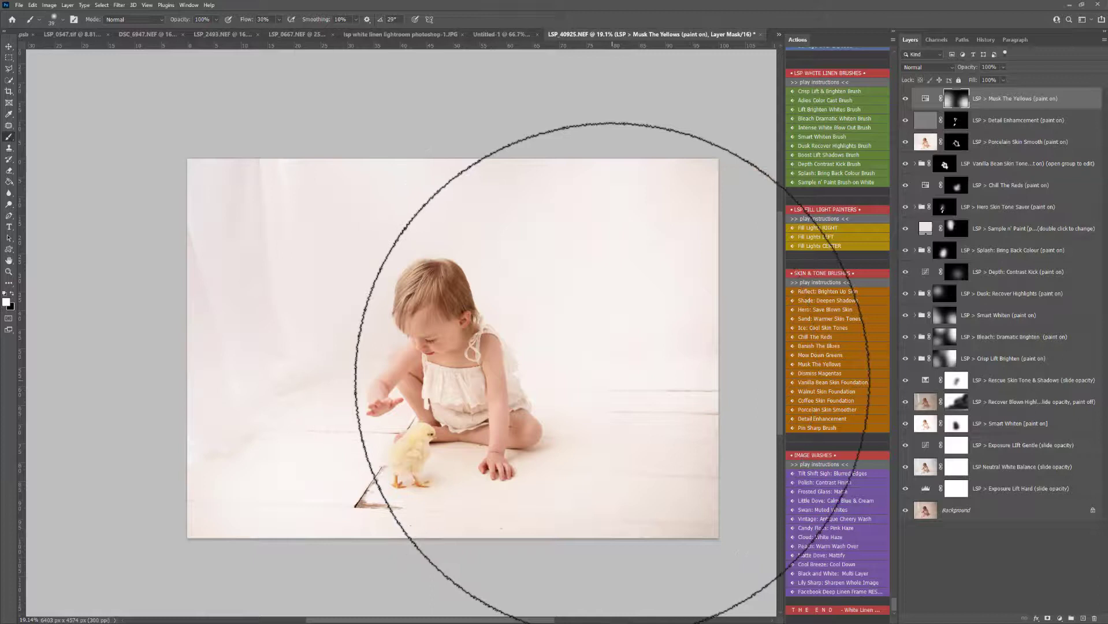
pyautogui.click(830, 483)
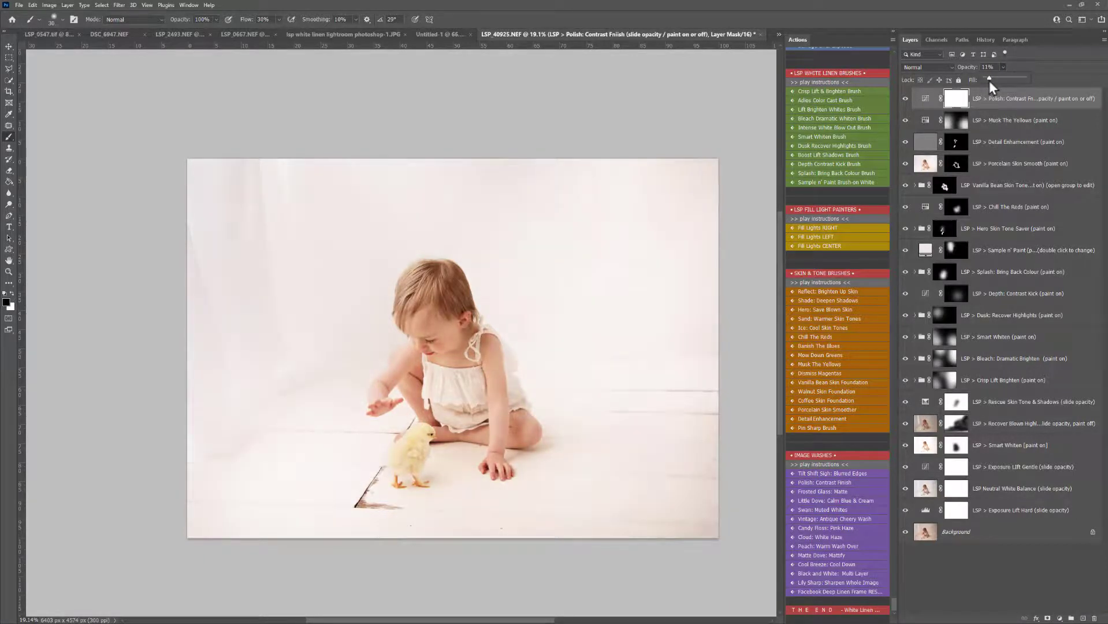
# Step: Hide the Polish layer, then add the Frosted Glass: Matte wash, compare it and leave it hidden
pyautogui.click(906, 99)
pyautogui.click(844, 491)
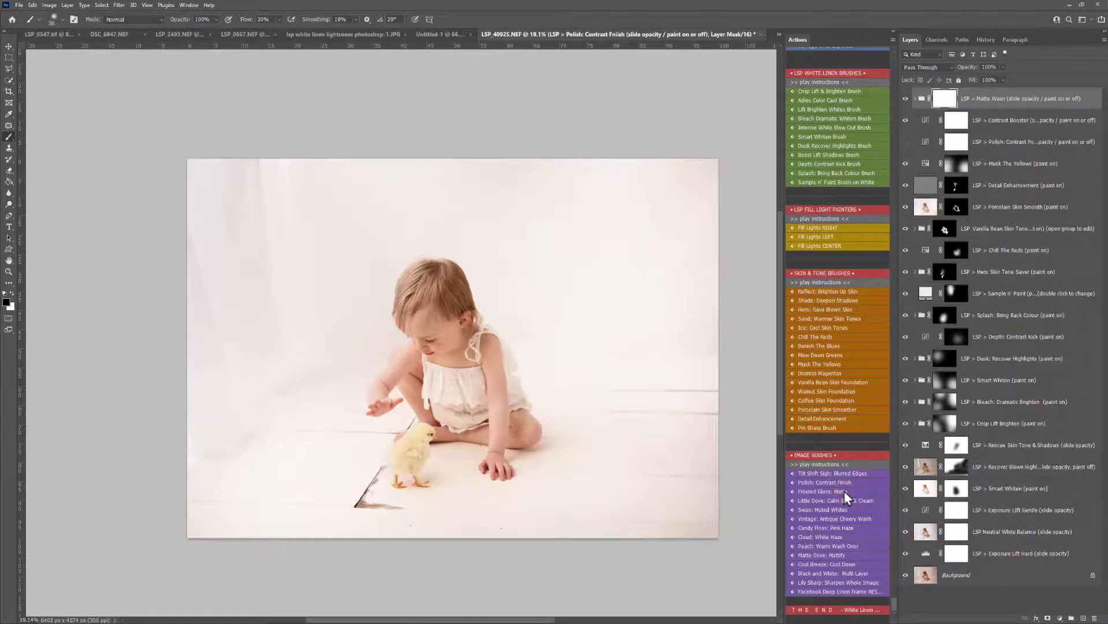
pyautogui.click(905, 99)
pyautogui.click(905, 99)
pyautogui.click(905, 99)
pyautogui.click(905, 99)
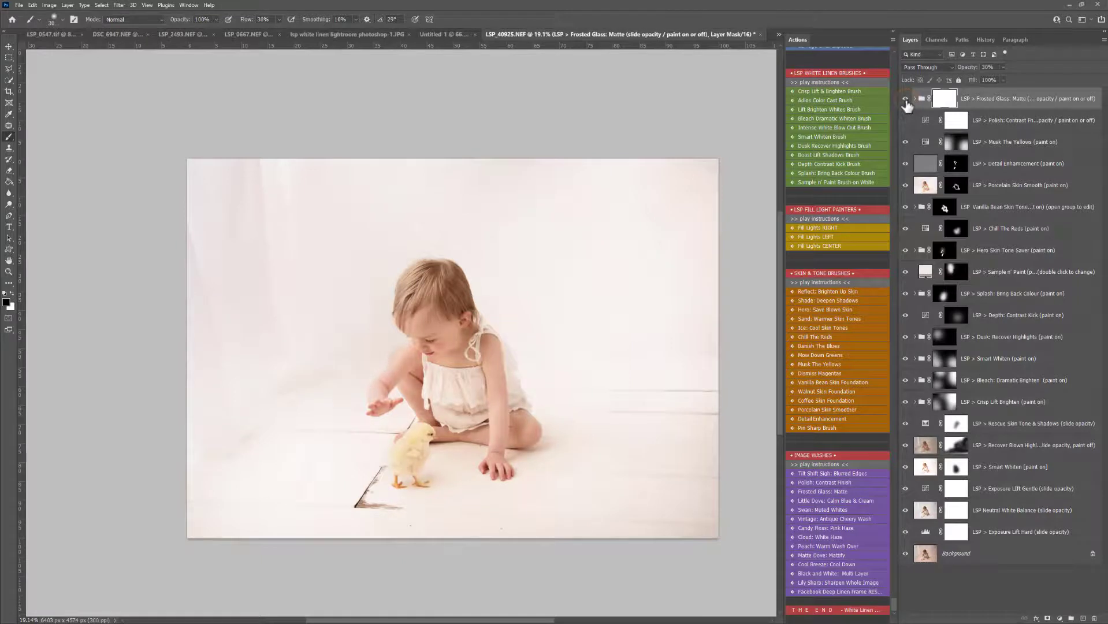
pyautogui.click(906, 99)
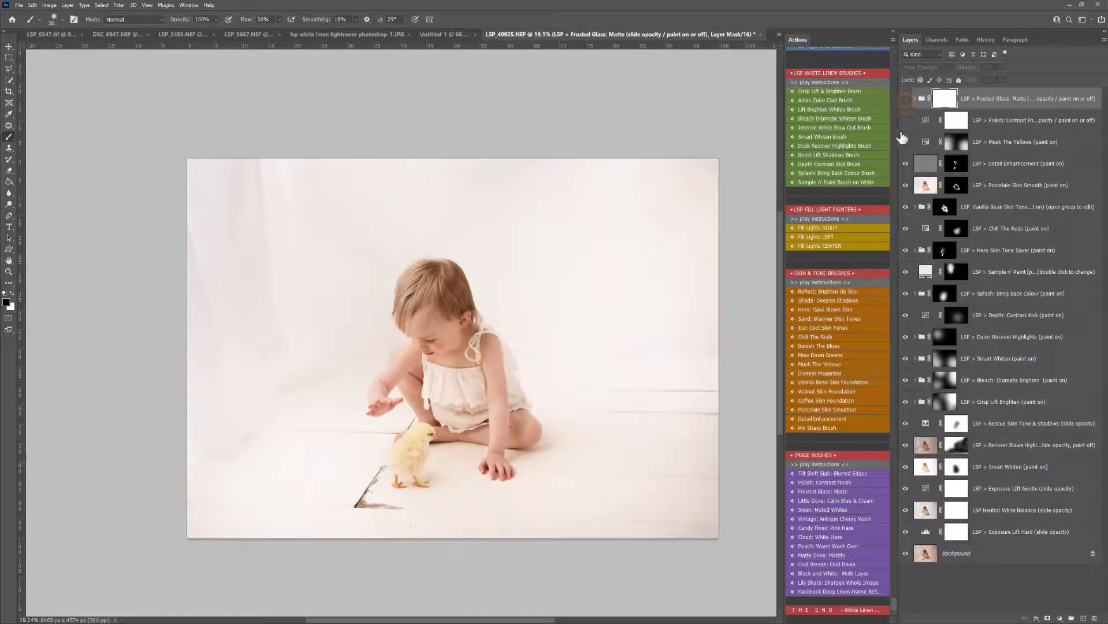
# Step: Add the Little Dove and Swan muted-whites washes, comparing each and leaving both hidden
pyautogui.click(819, 502)
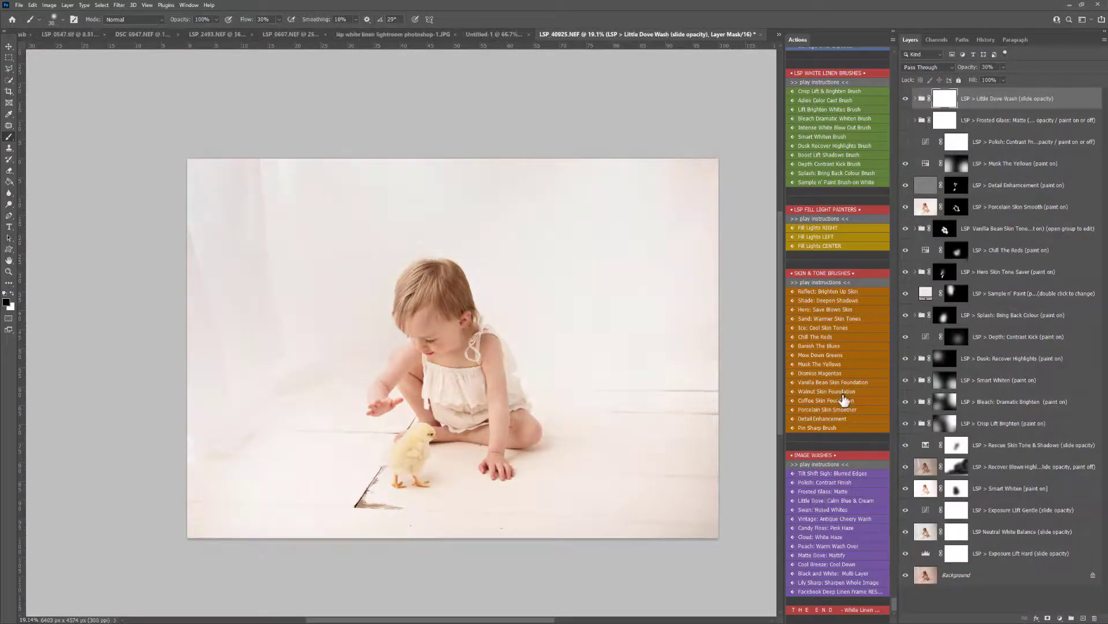
pyautogui.click(906, 100)
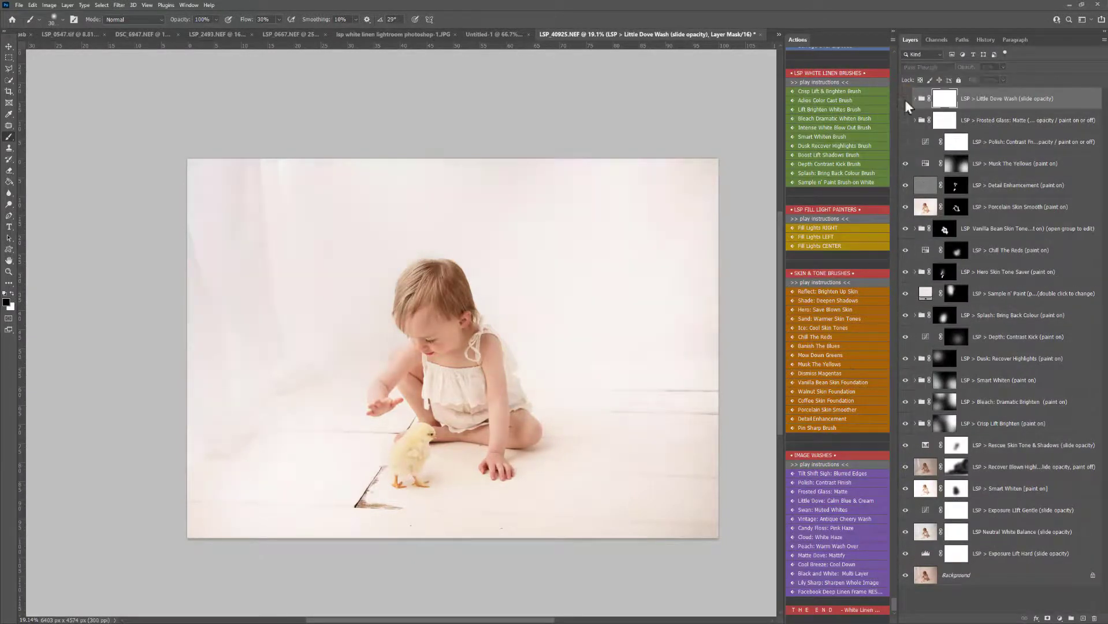
pyautogui.click(822, 509)
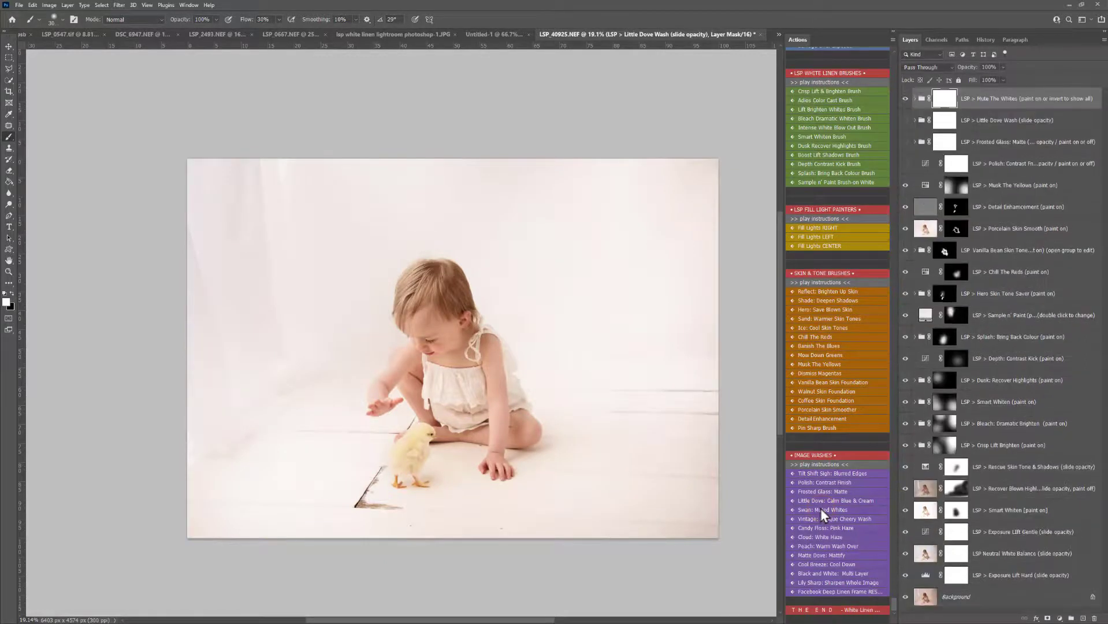
pyautogui.click(905, 100)
pyautogui.click(905, 100)
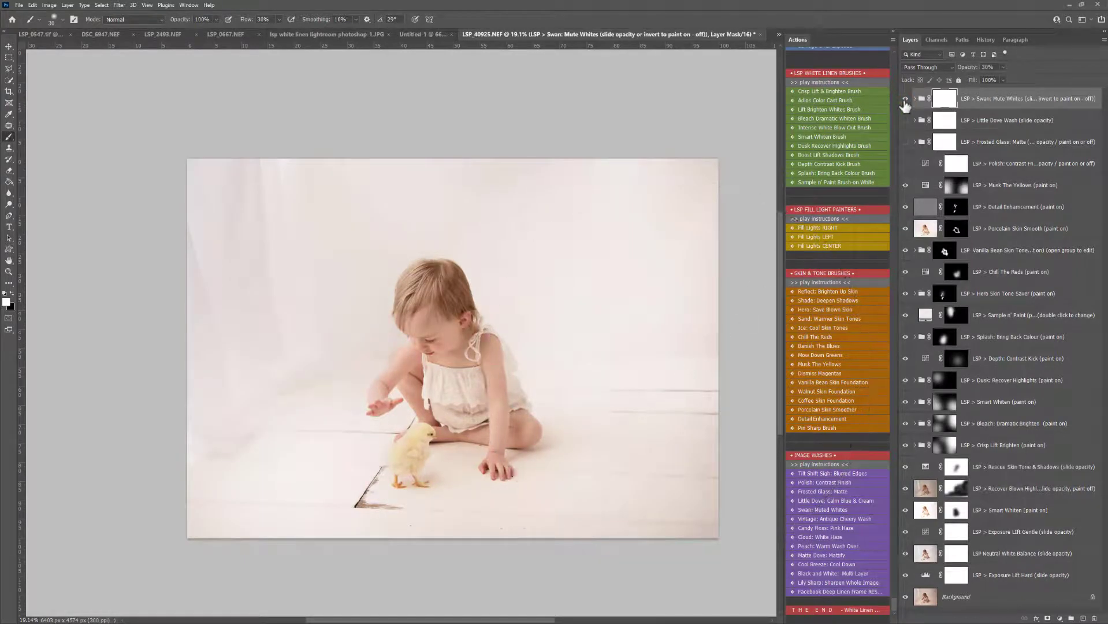
pyautogui.click(905, 99)
# Step: Add the Vintage antique and Candy Floss pink haze washes, hiding each after comparing
pyautogui.click(825, 517)
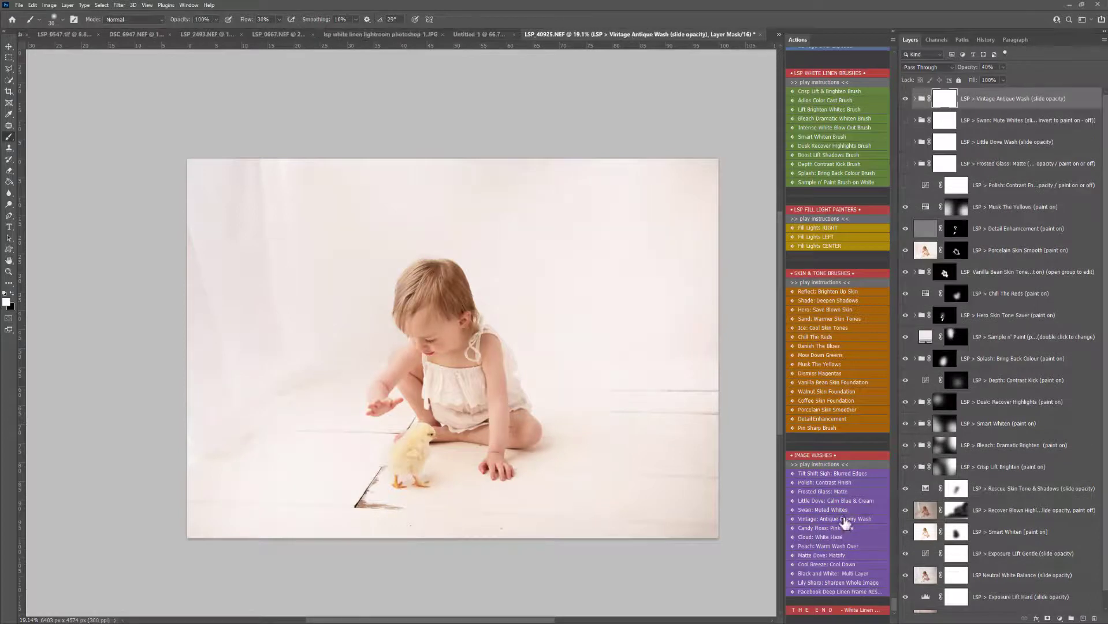
pyautogui.click(906, 99)
pyautogui.click(831, 528)
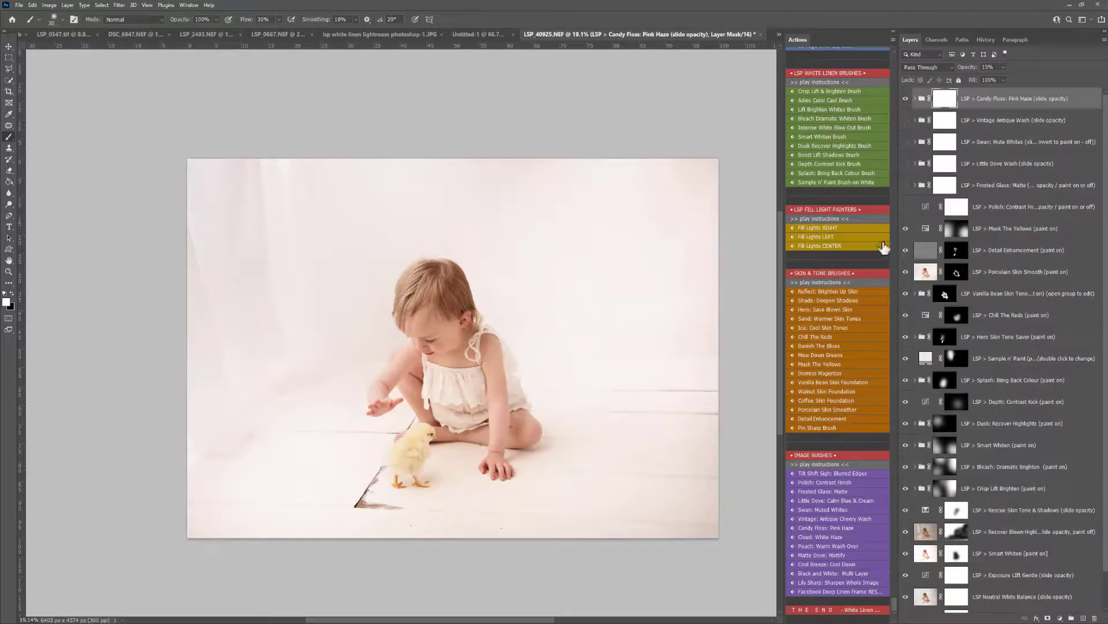
pyautogui.click(905, 99)
pyautogui.click(905, 100)
pyautogui.click(905, 100)
# Step: Add Cloud: White Haze and Peach warm washes, fading Peach to 0% and hiding it
pyautogui.click(832, 537)
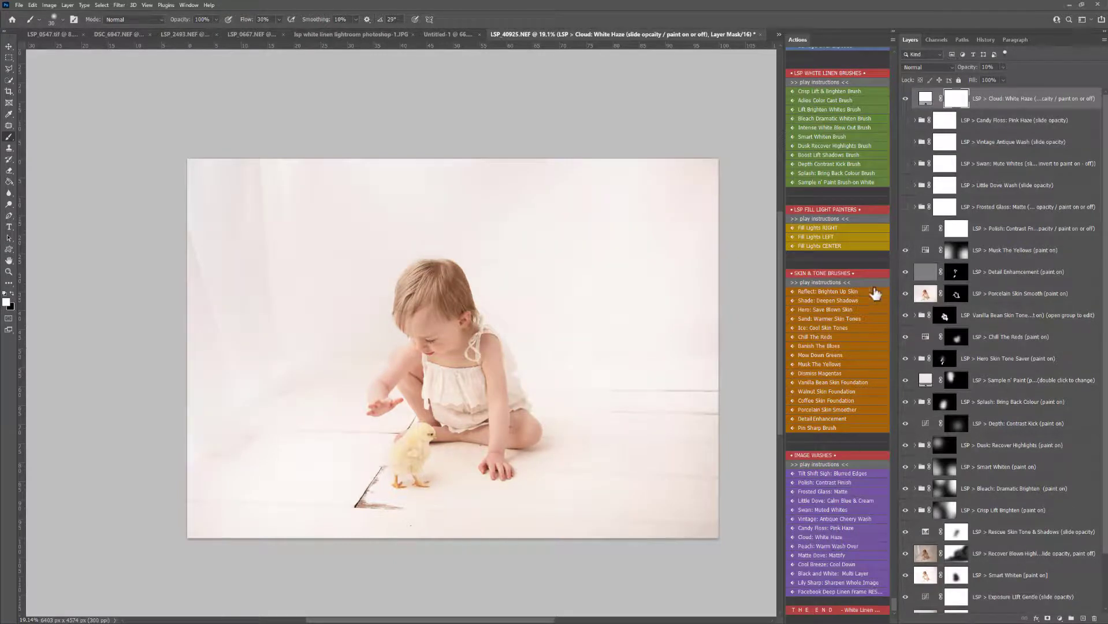
pyautogui.click(905, 99)
pyautogui.click(905, 100)
pyautogui.click(906, 99)
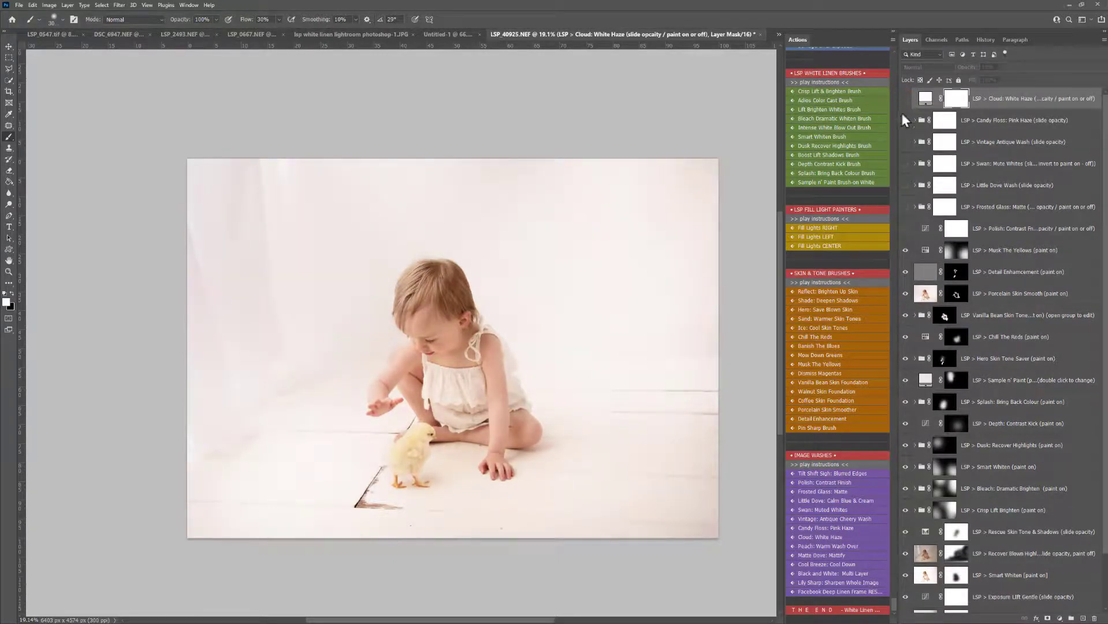
pyautogui.click(820, 546)
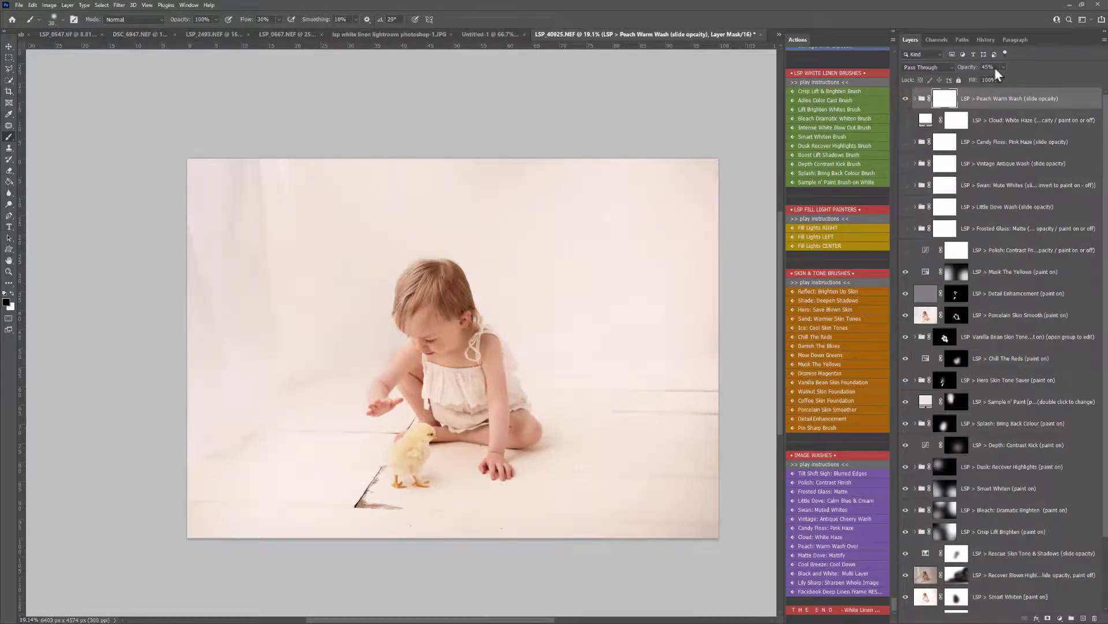
pyautogui.moveTo(1024, 76); pyautogui.dragTo(976, 80)
pyautogui.click(905, 99)
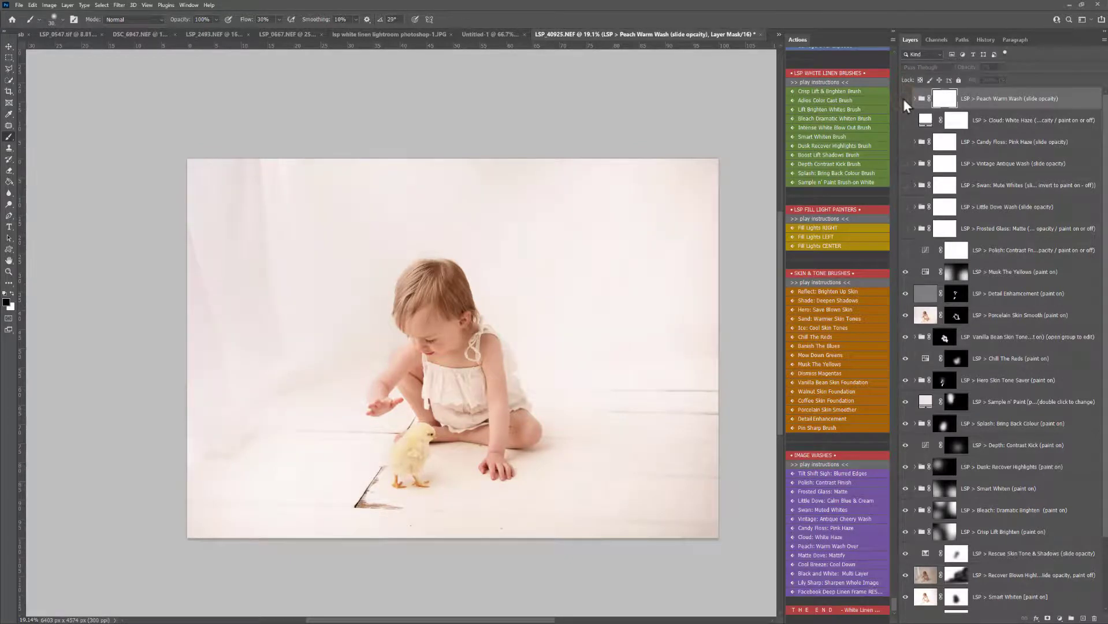
# Step: Run Black and White: Multi Layer, preview High Key, then hide the conversion
pyautogui.click(853, 573)
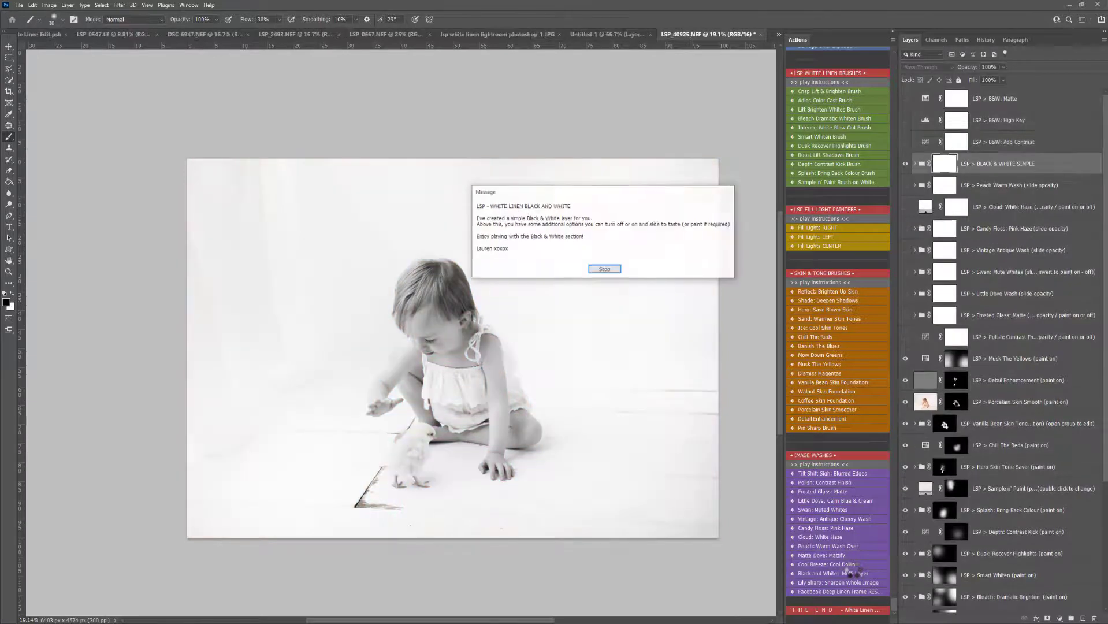
pyautogui.click(605, 269)
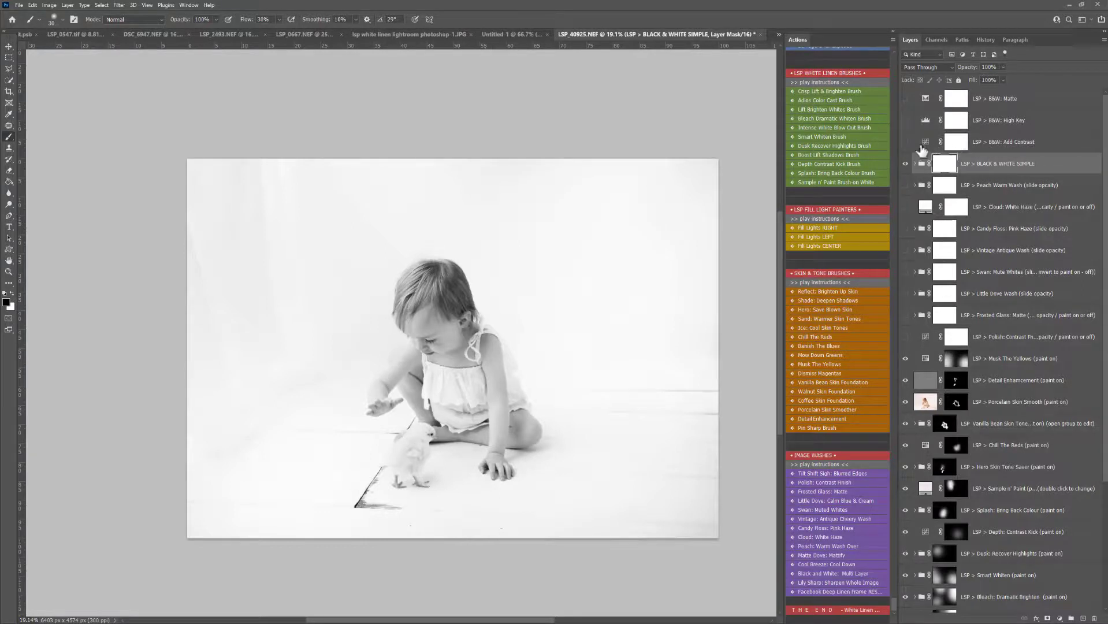
pyautogui.click(906, 121)
pyautogui.click(905, 121)
pyautogui.click(906, 164)
pyautogui.click(906, 164)
pyautogui.click(905, 164)
# Step: Delete the layers from Matte down to Polish, including the black-and-white group
pyautogui.keyDown('shift'); pyautogui.click(1011, 99); pyautogui.keyUp('shift')
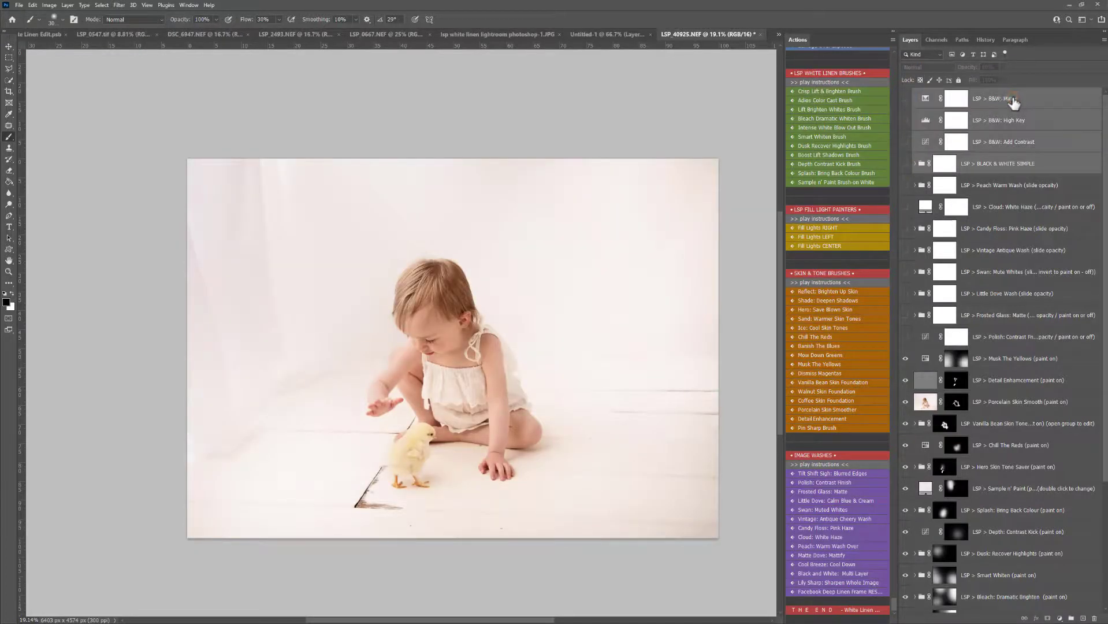
pyautogui.click(1012, 98)
pyautogui.keyDown('shift'); pyautogui.click(1025, 339); pyautogui.keyUp('shift')
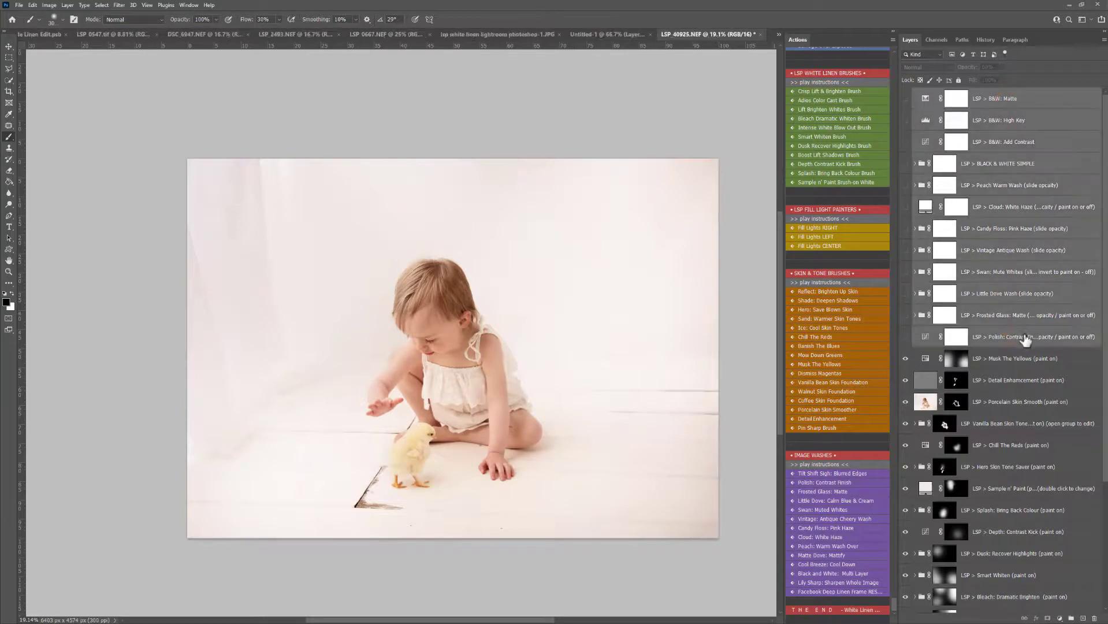
pyautogui.moveTo(1026, 339); pyautogui.dragTo(1093, 616)
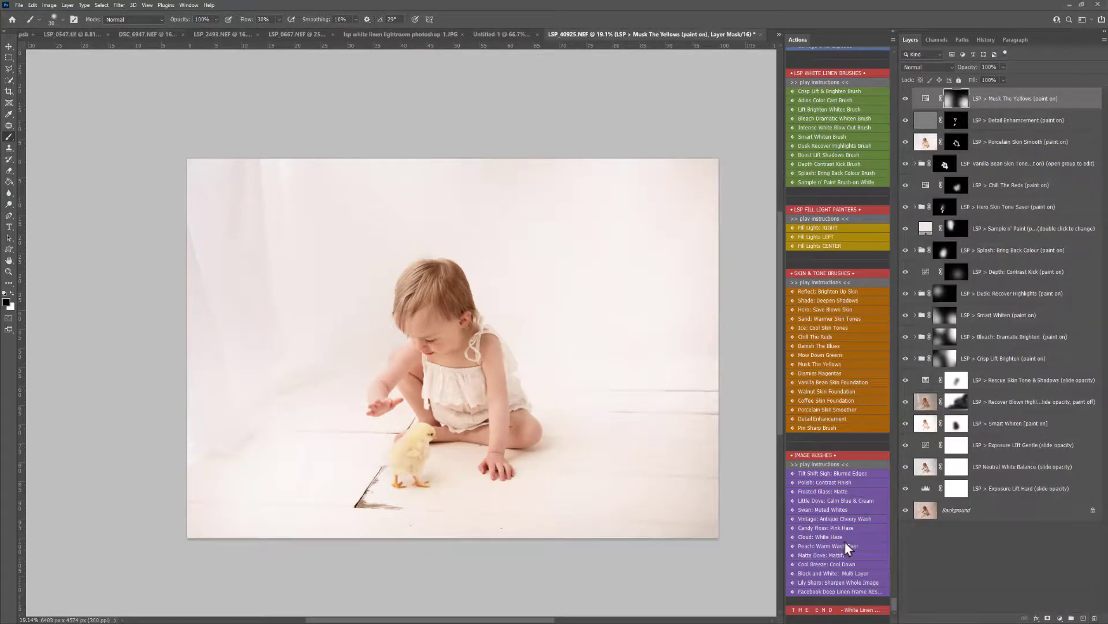
# Step: Run Facebook Deep Linen Frame and switch to the resulting Untitled-2 document
pyautogui.click(819, 591)
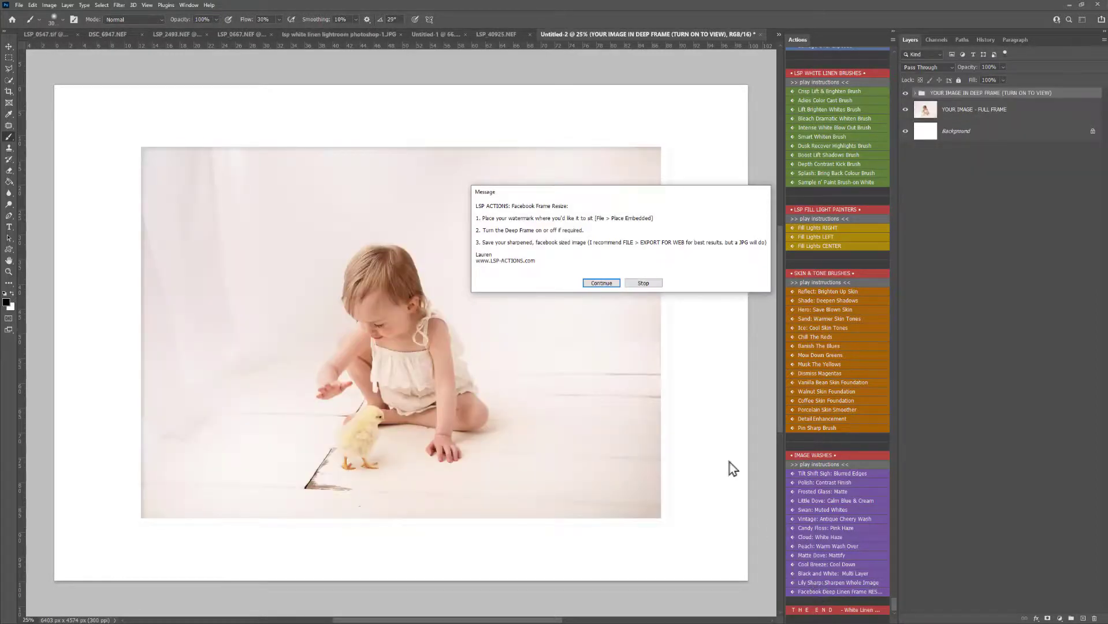
pyautogui.click(604, 283)
pyautogui.click(513, 36)
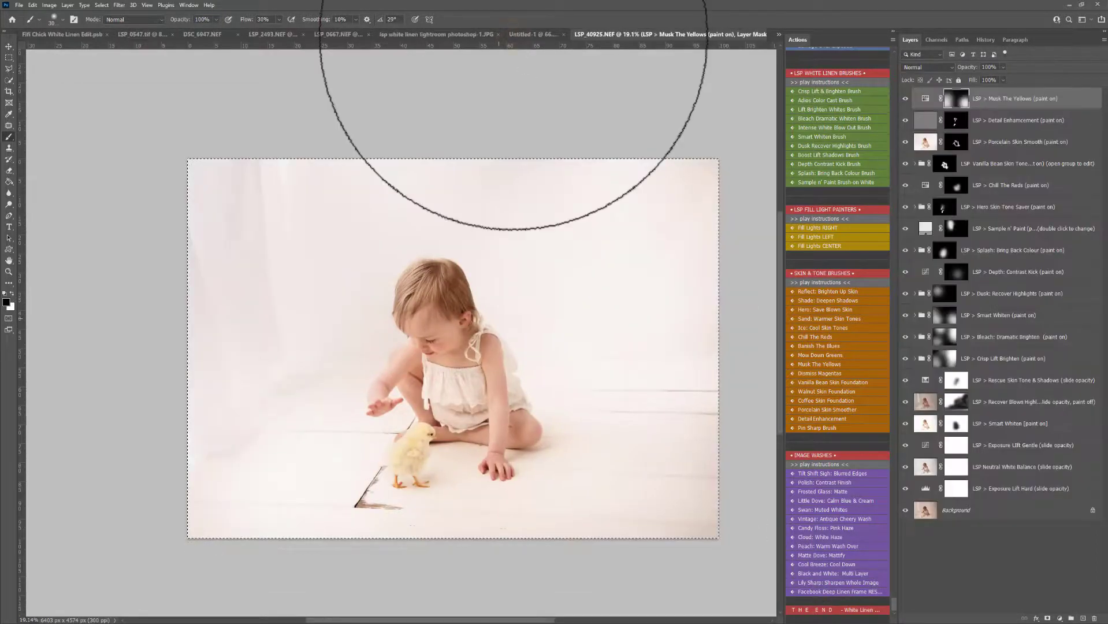
pyautogui.click(777, 34)
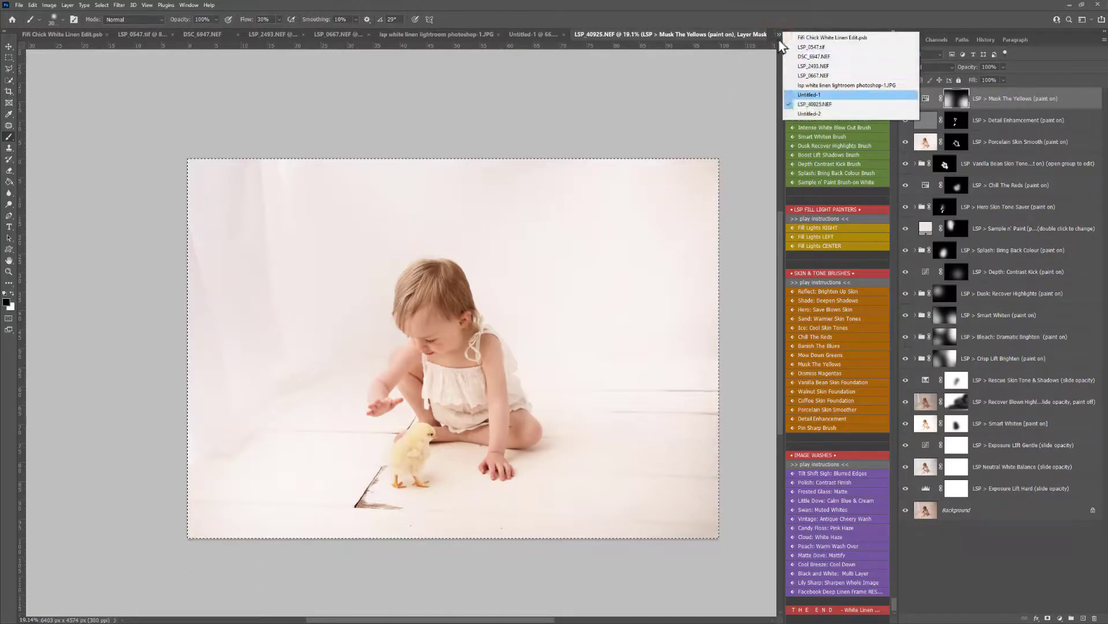
pyautogui.click(797, 113)
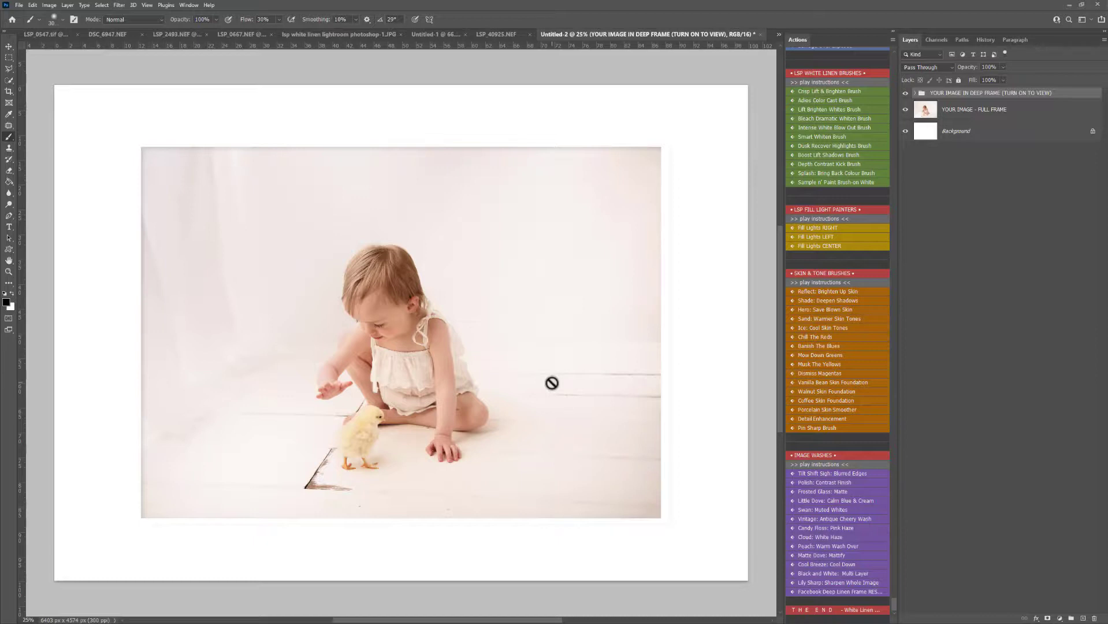
# Step: Zoom out on Untitled-2 and check the white deep frame by hiding and showing it
pyautogui.press('z')
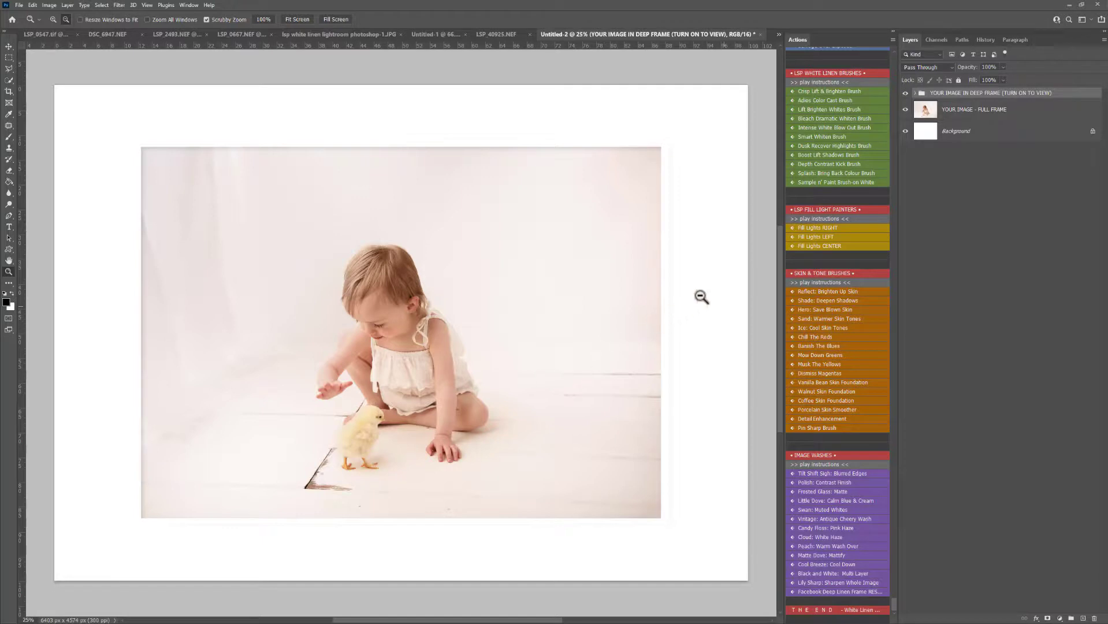
pyautogui.moveTo(403, 309); pyautogui.dragTo(485, 322)
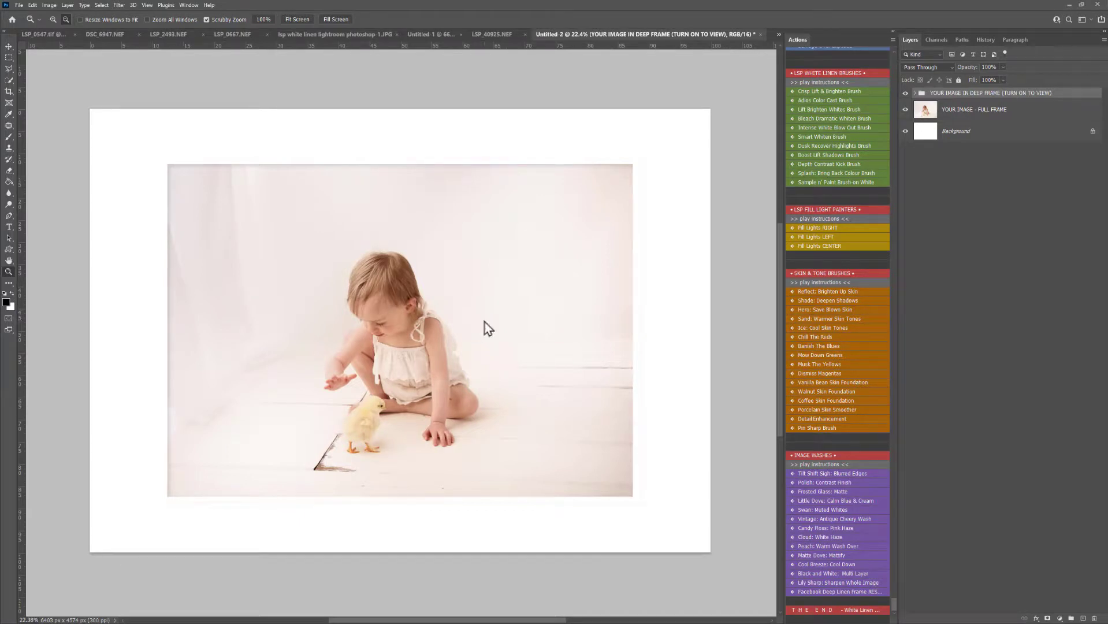
pyautogui.click(906, 94)
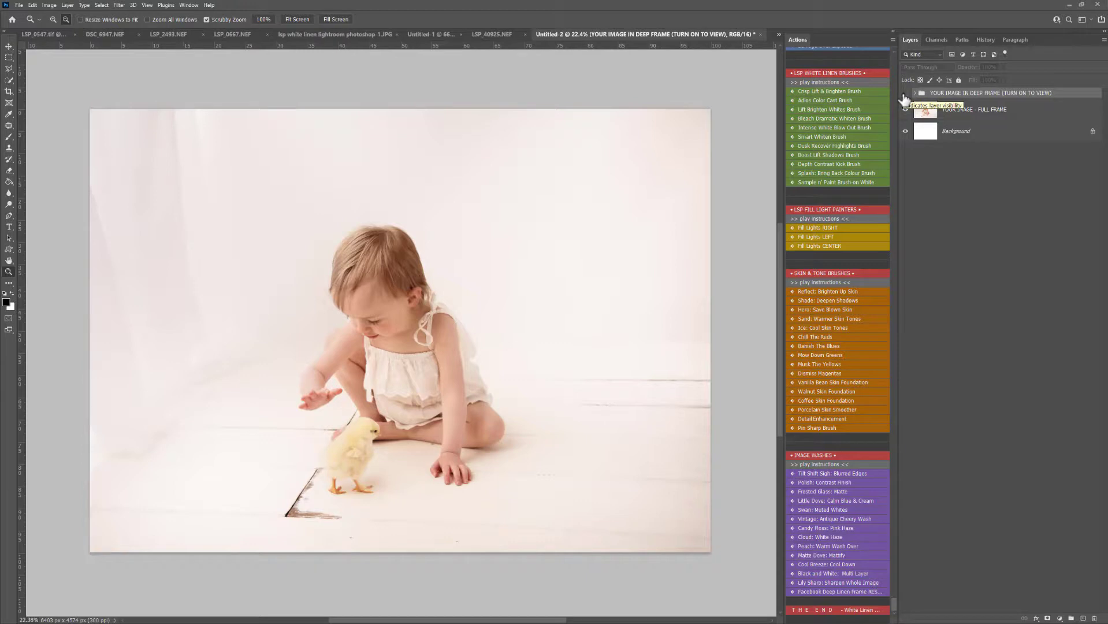
pyautogui.click(905, 95)
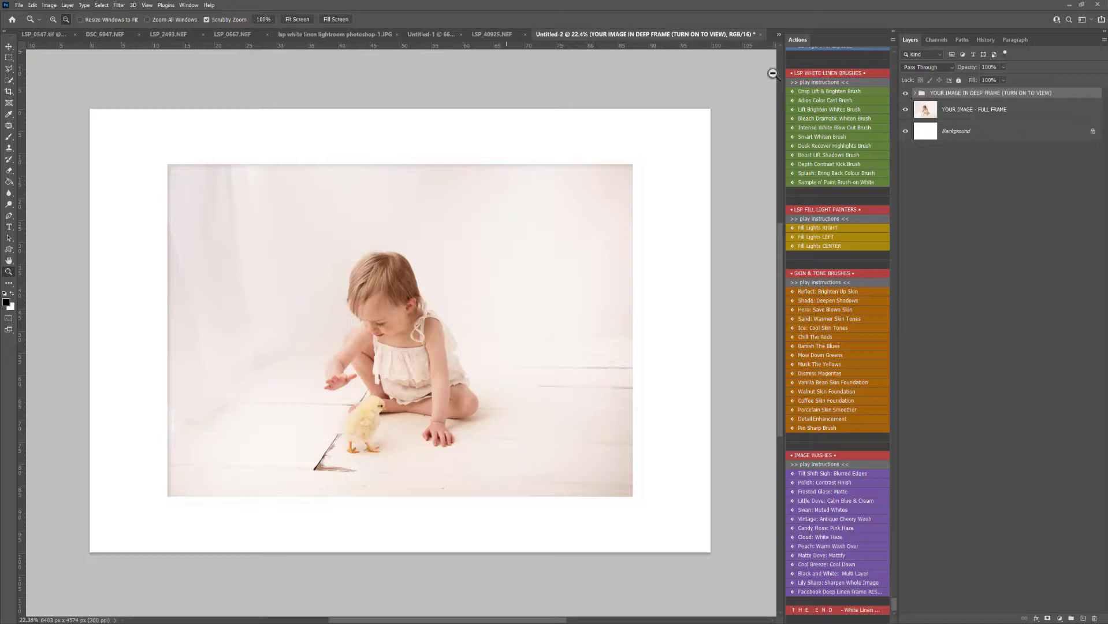
pyautogui.click(497, 33)
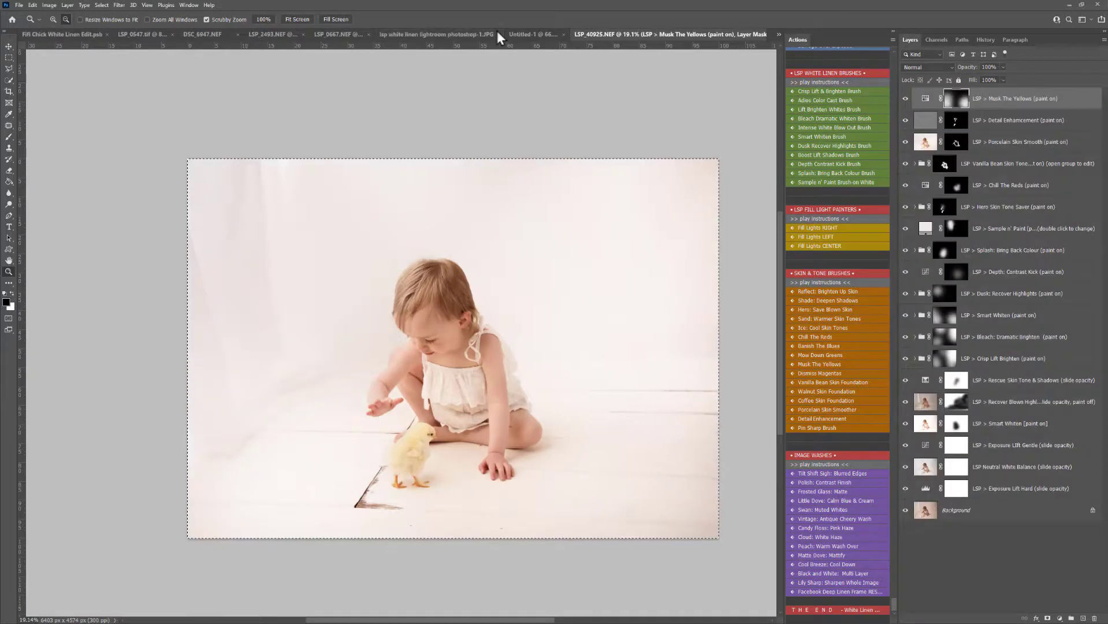
pyautogui.moveTo(905, 492); pyautogui.dragTo(909, 101)
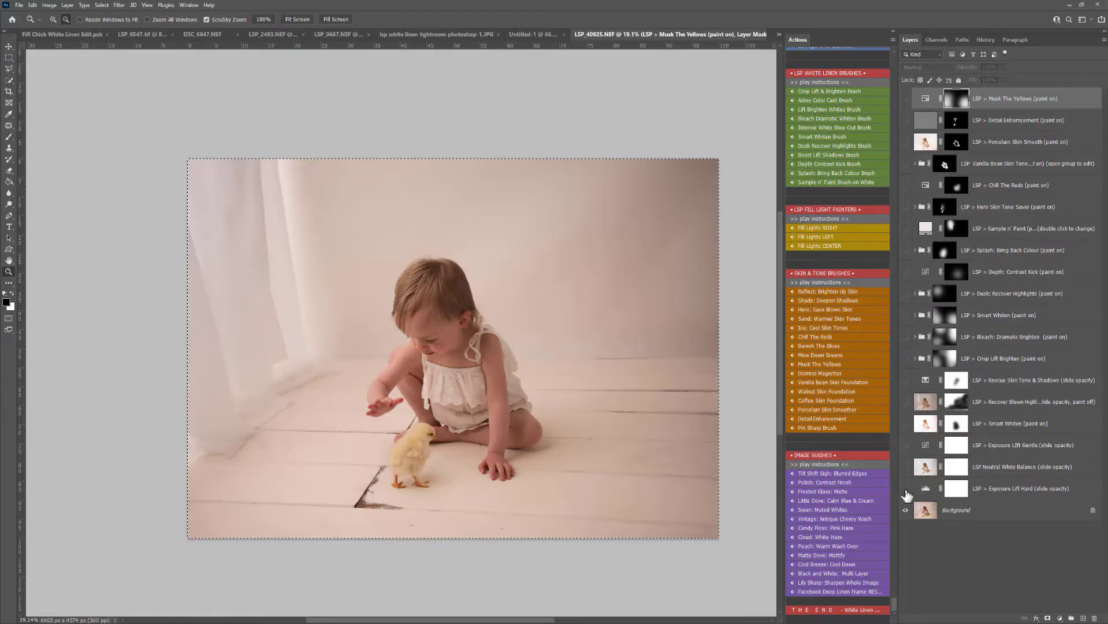
pyautogui.moveTo(905, 491); pyautogui.dragTo(908, 104)
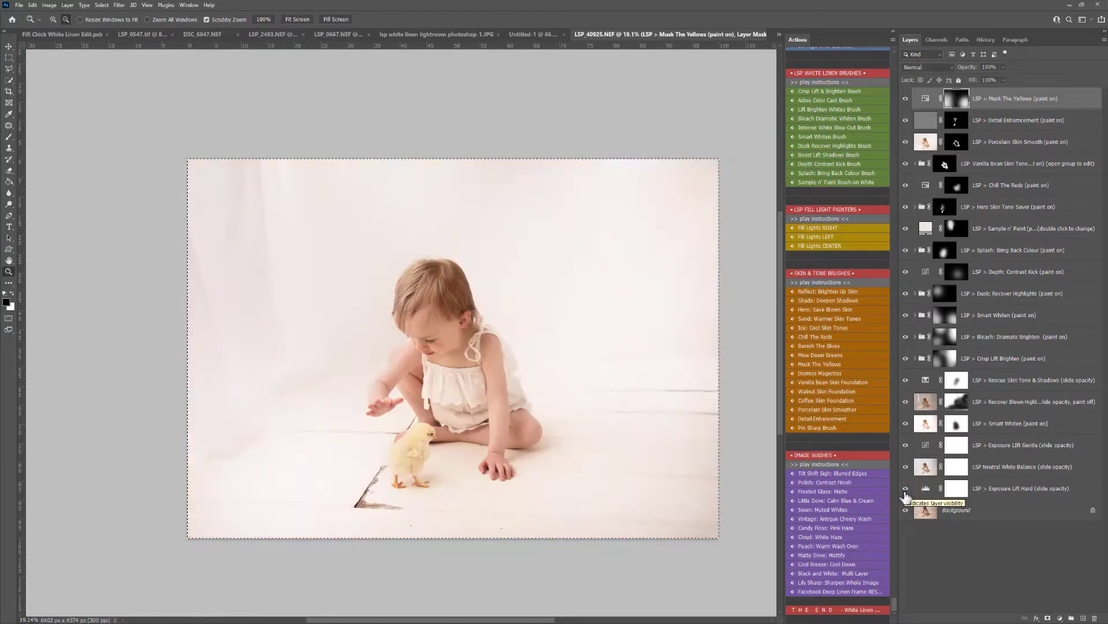